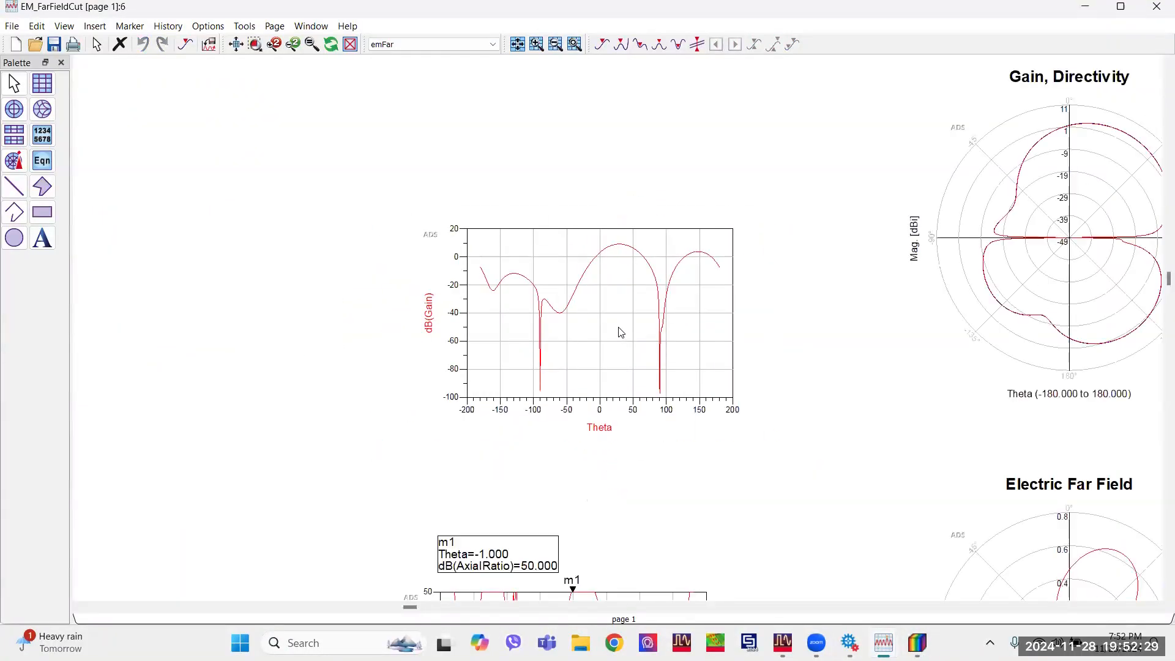
Replace the open far-field cut display with the Phi 90 cut for the 8.92 GHz solution in a data display.
scroll(619, 327, up, 2)
click(1156, 4)
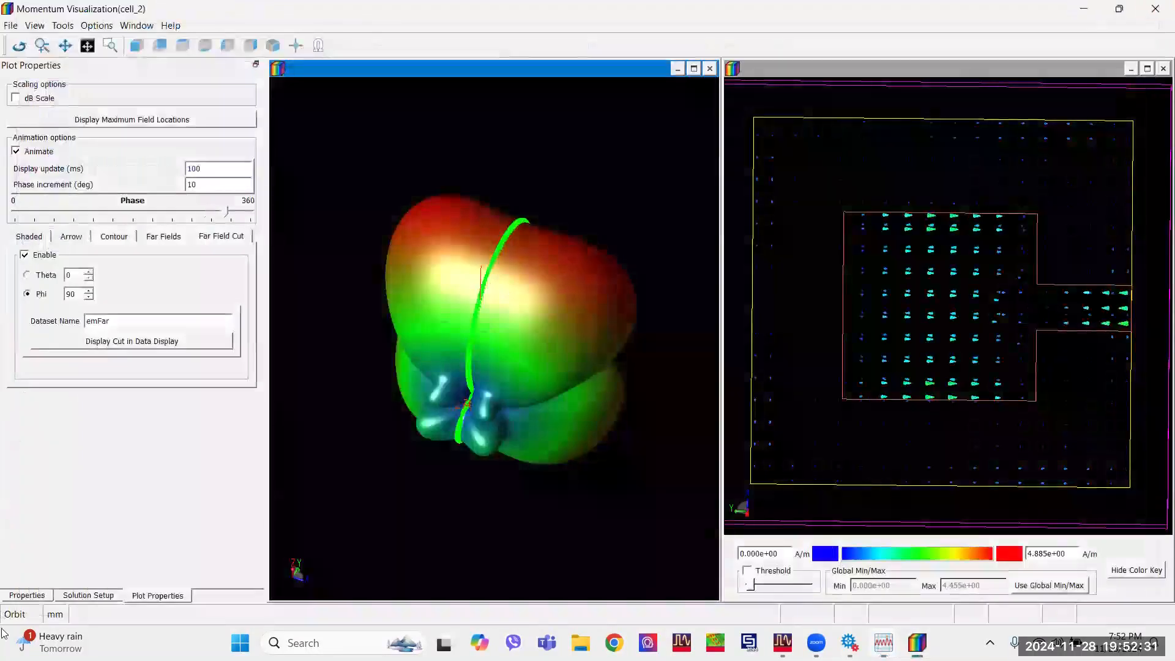
click(88, 595)
scroll(72, 383, up, 11)
click(72, 382)
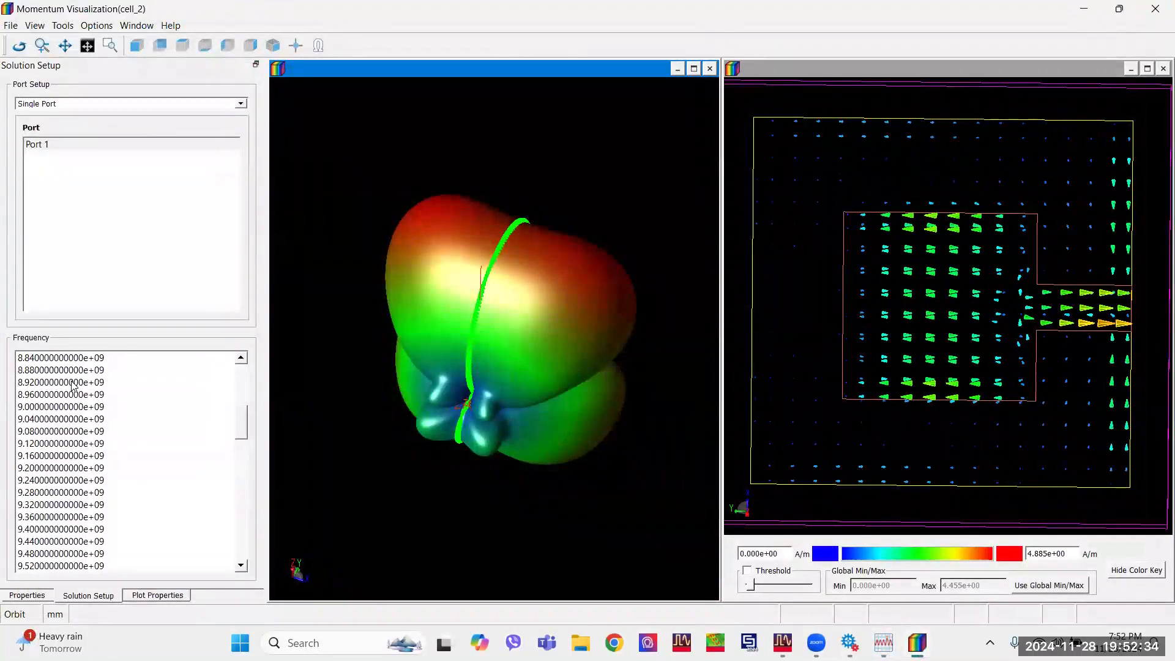
click(158, 596)
click(153, 342)
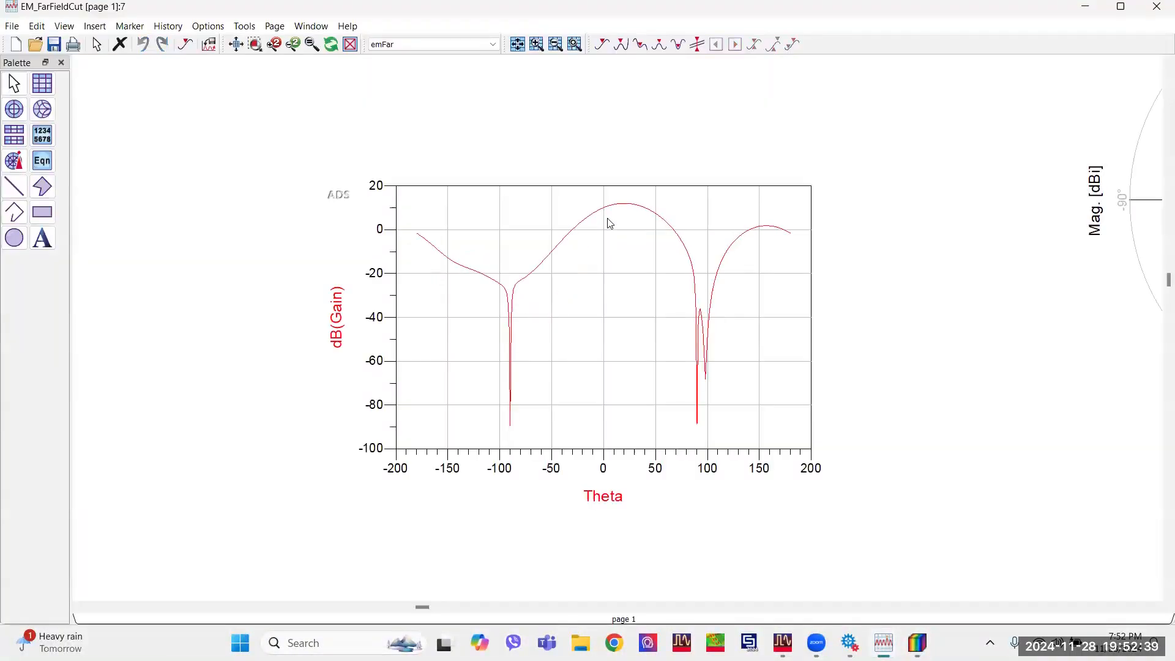
click(606, 210)
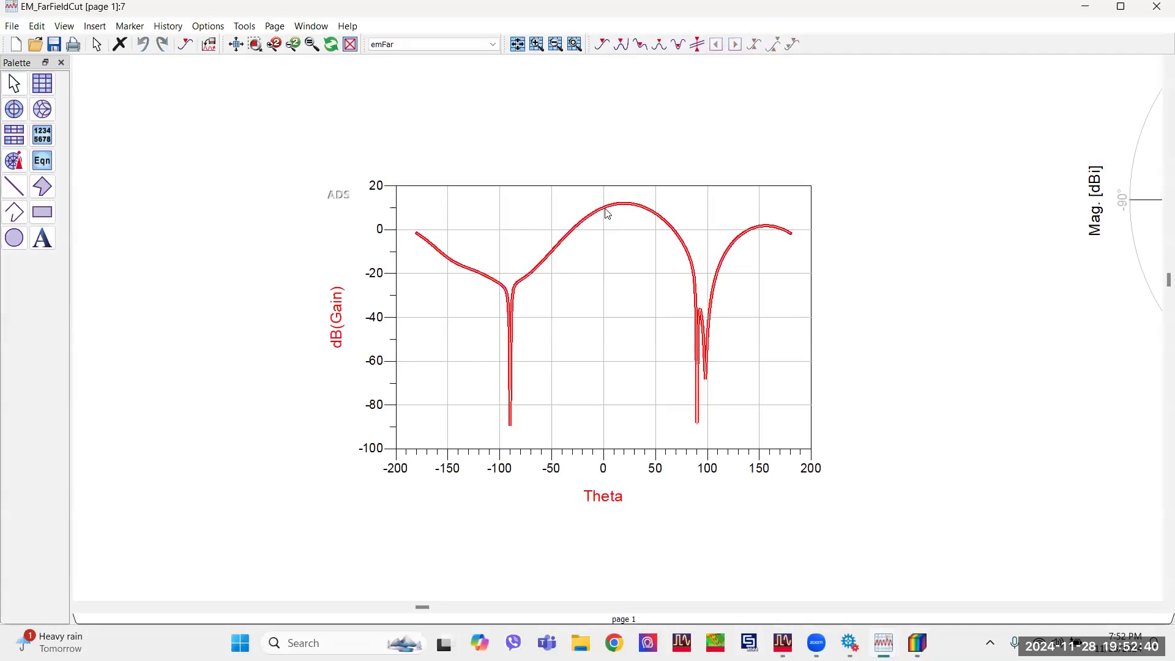
click(648, 287)
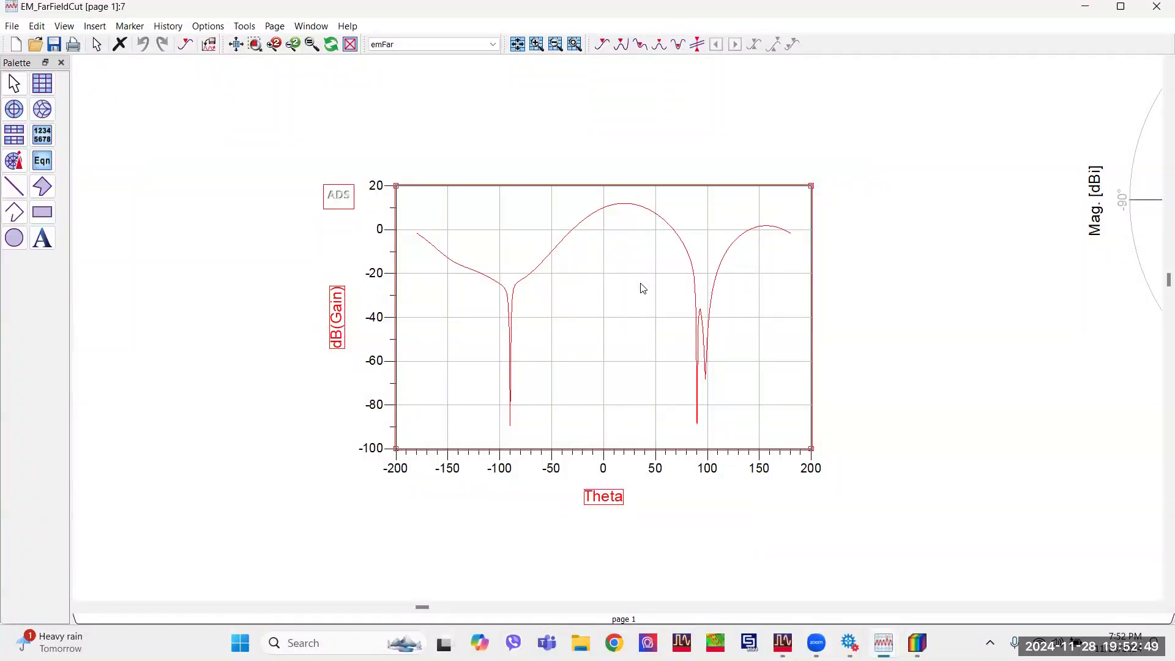
click(549, 166)
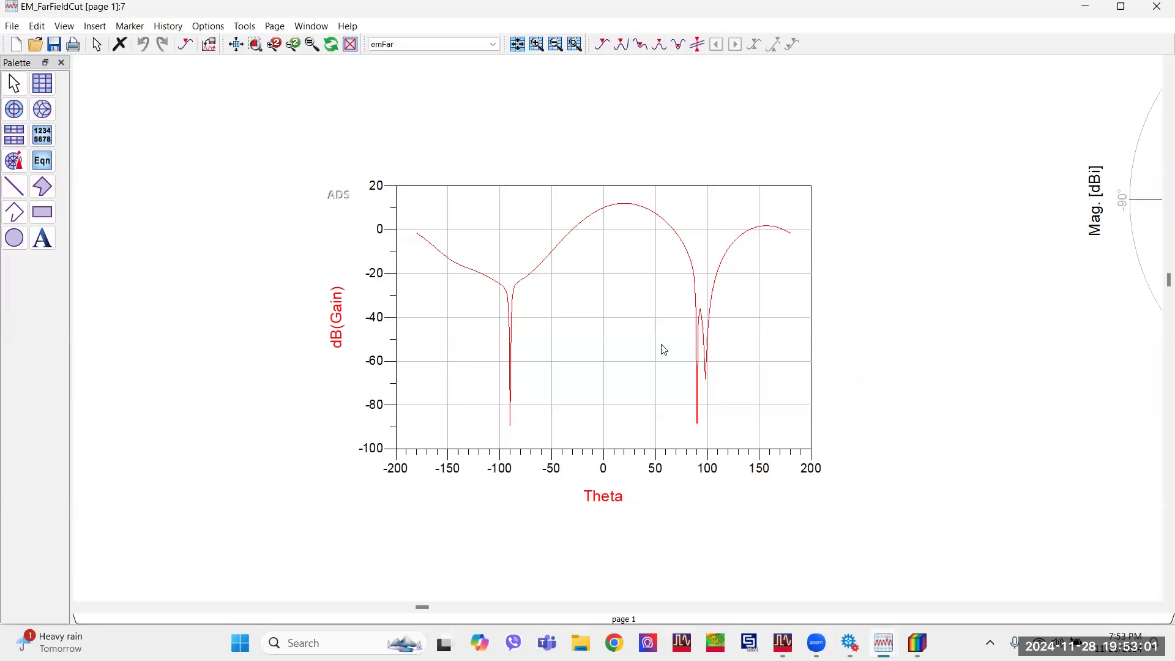
Export the dB(Gain) versus Theta plot as tab-delimited ASCII, saved as Gain in the Downloads folder.
click(582, 341)
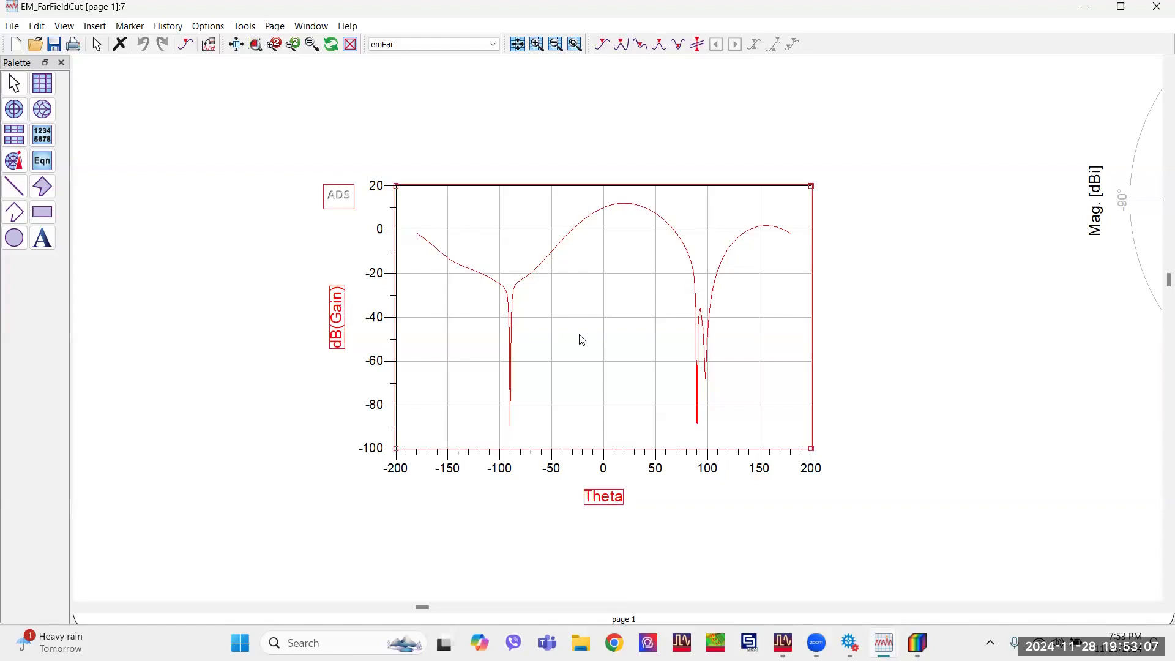
click(12, 28)
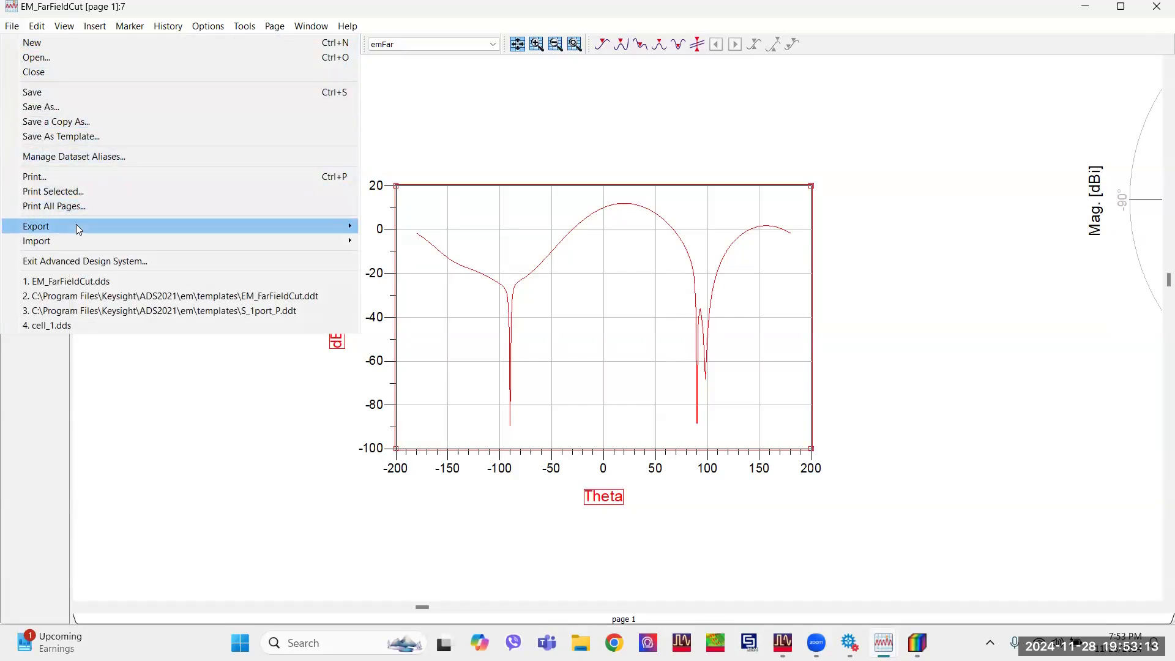
mouse_move(76, 226)
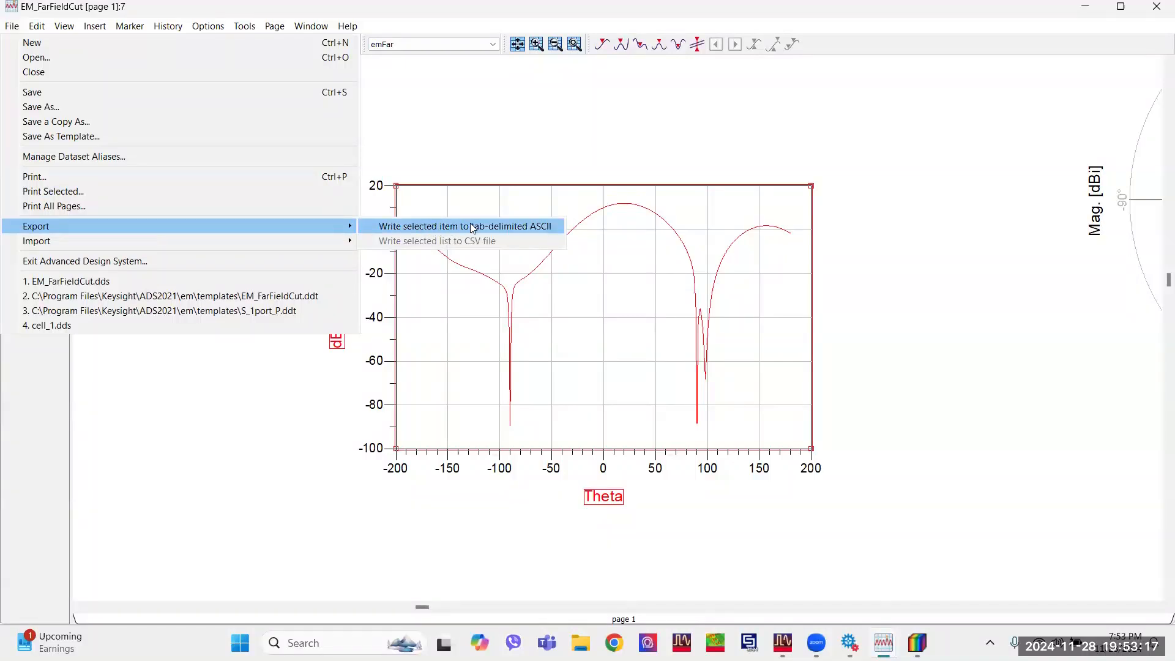
click(510, 228)
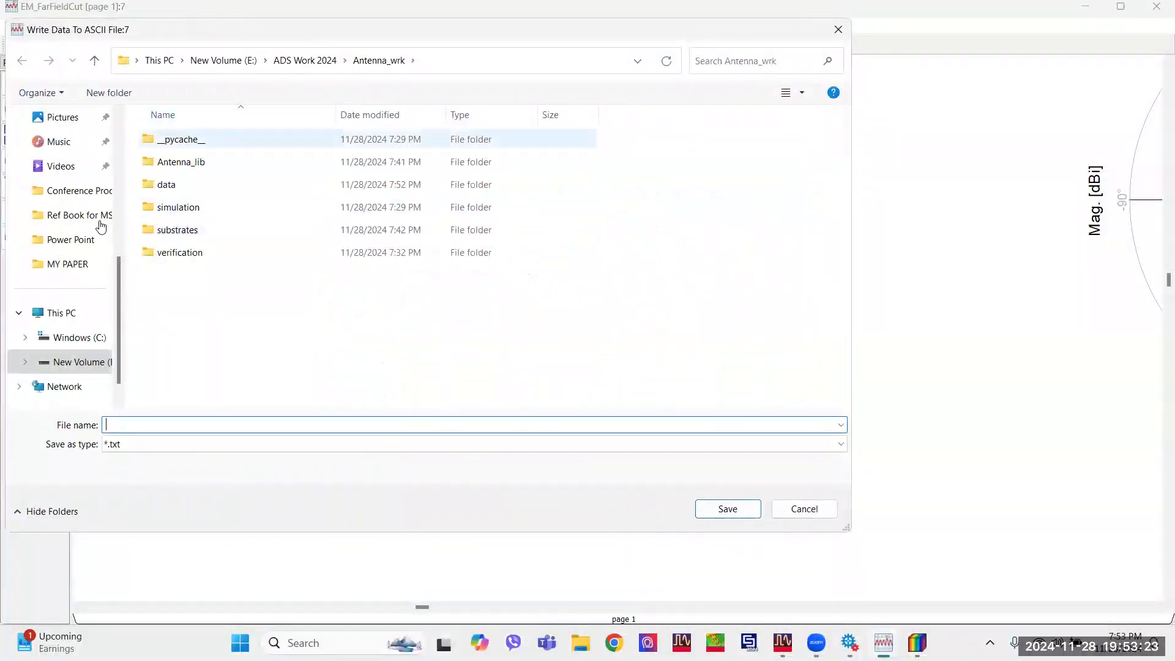
click(71, 245)
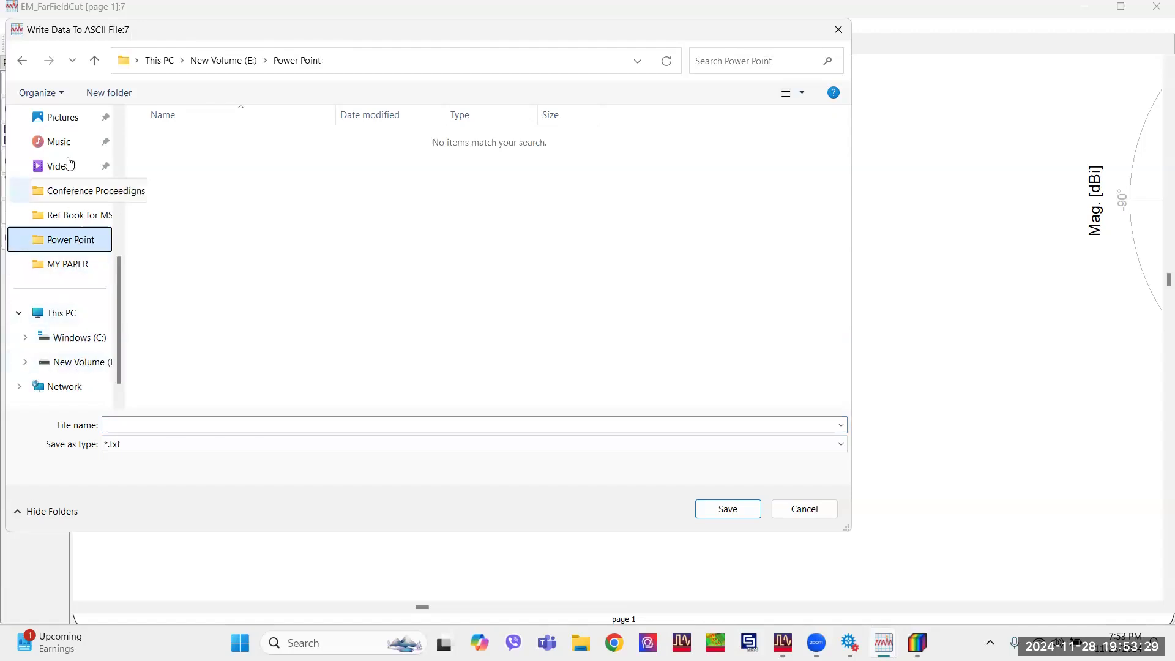
scroll(69, 164, up, 3)
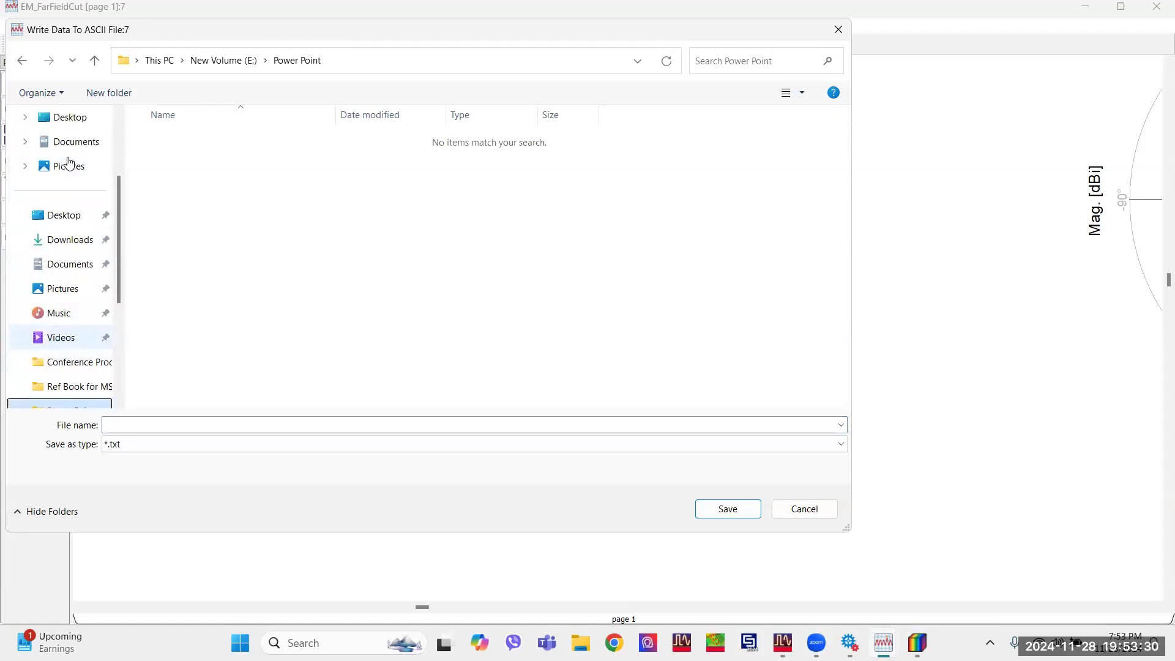
click(71, 240)
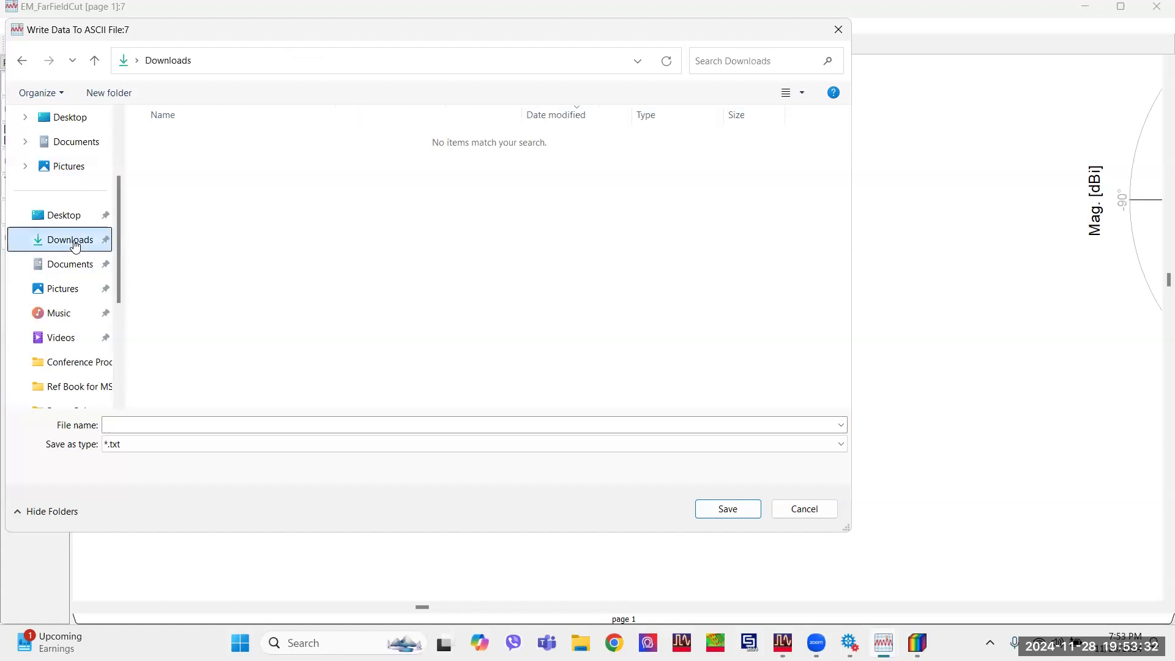
click(232, 424)
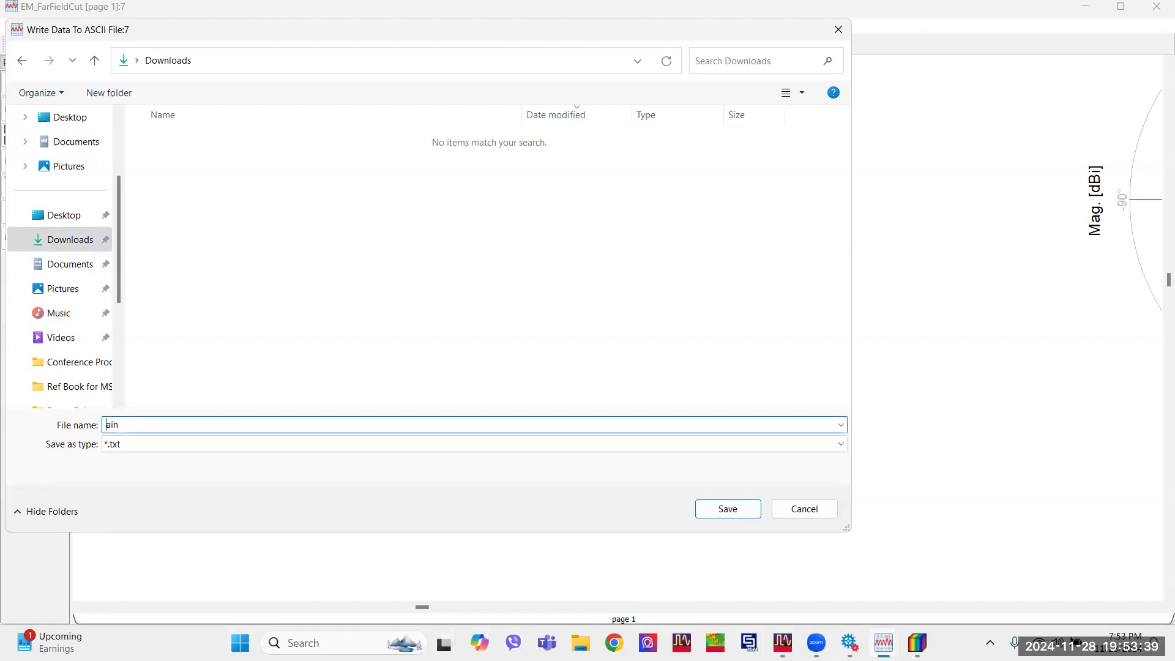
click(723, 510)
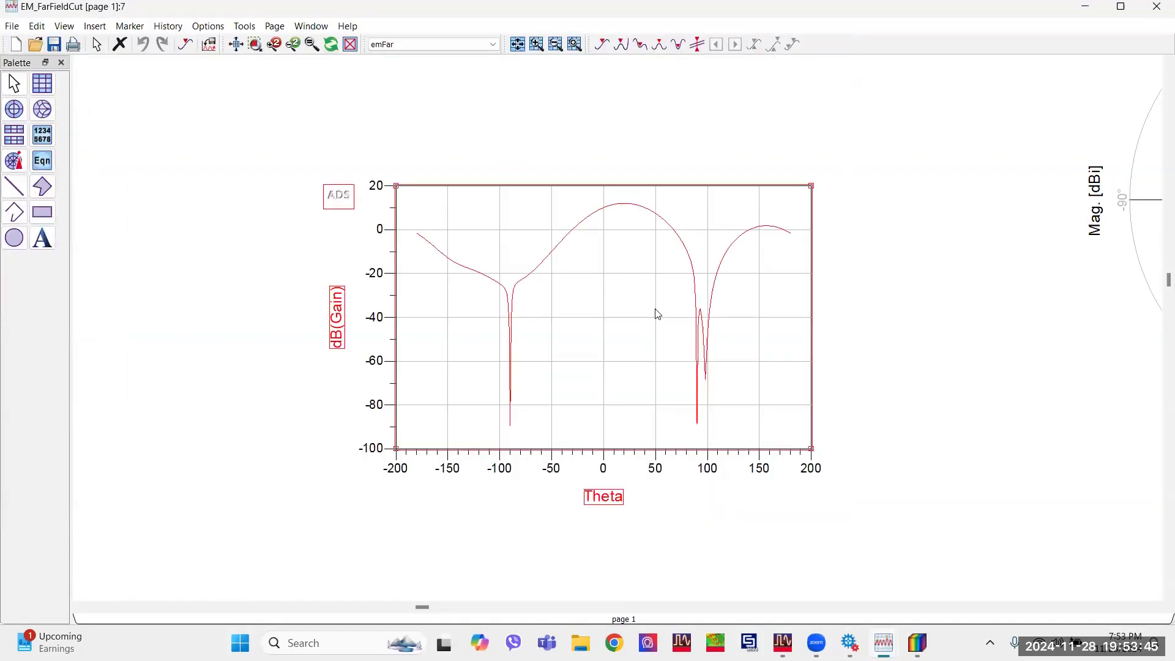
Close the exported plot's window and display the Phi 90 far-field cut for a solution frequency around 10 GHz.
click(1157, 7)
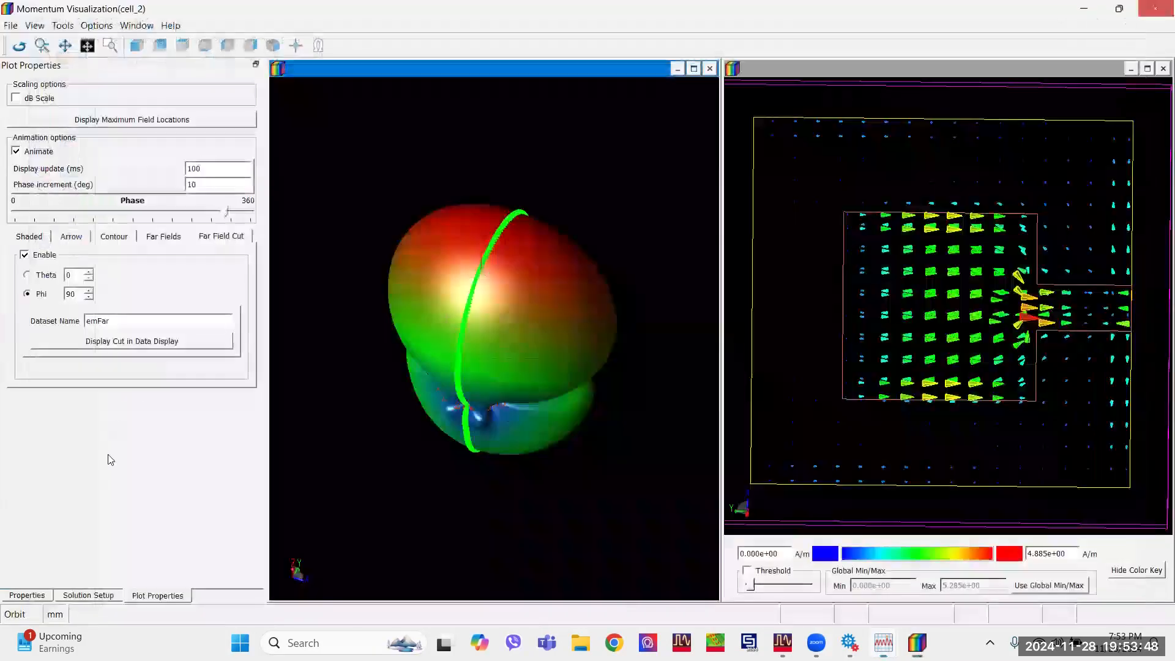
click(73, 594)
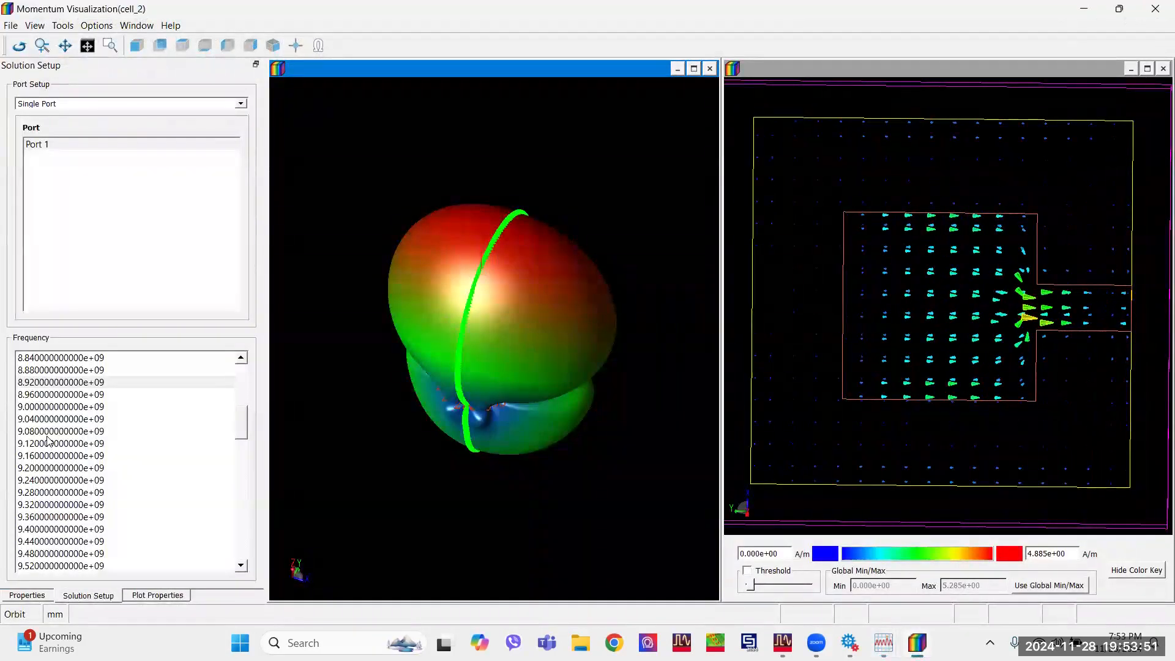
scroll(49, 440, down, 13)
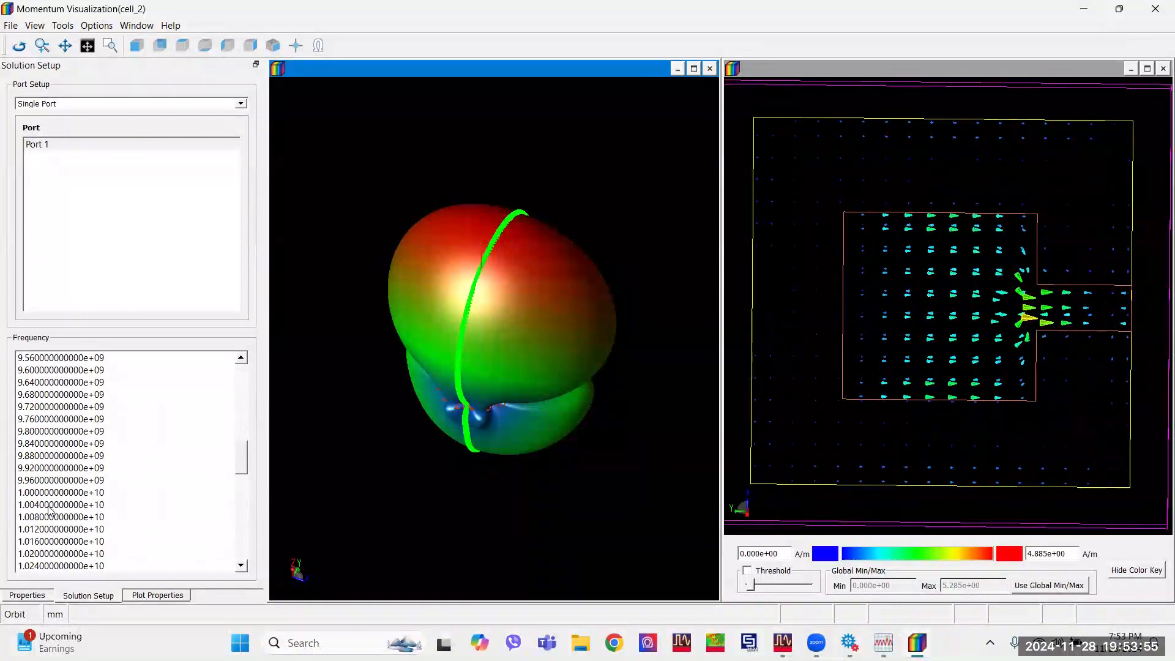
click(162, 598)
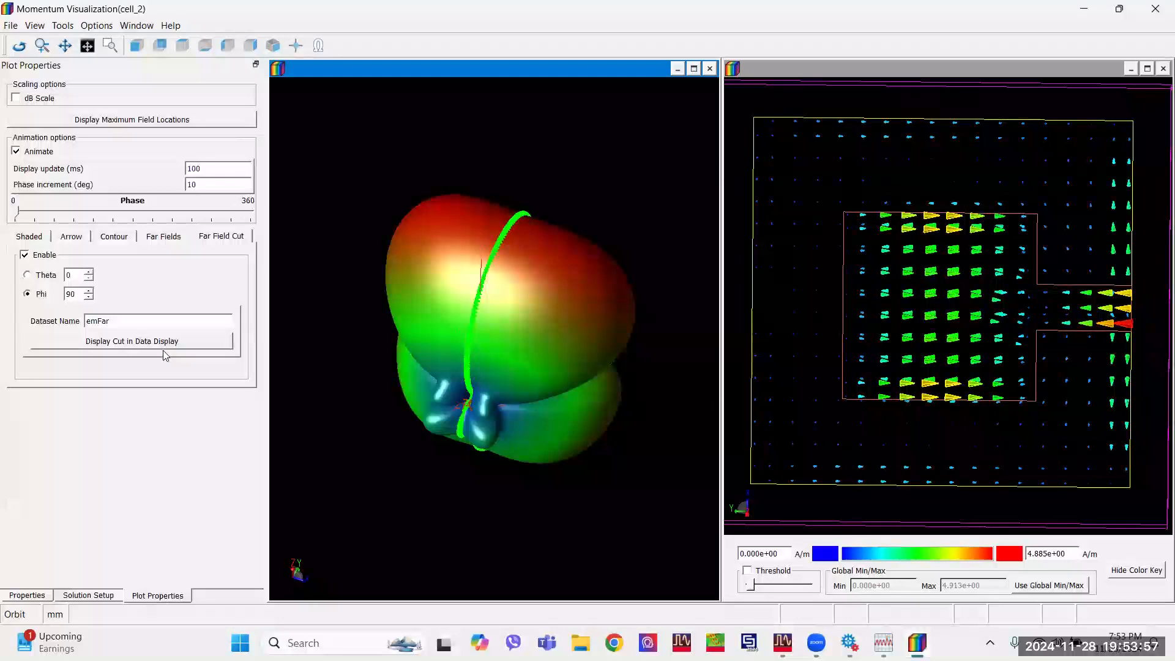
click(164, 343)
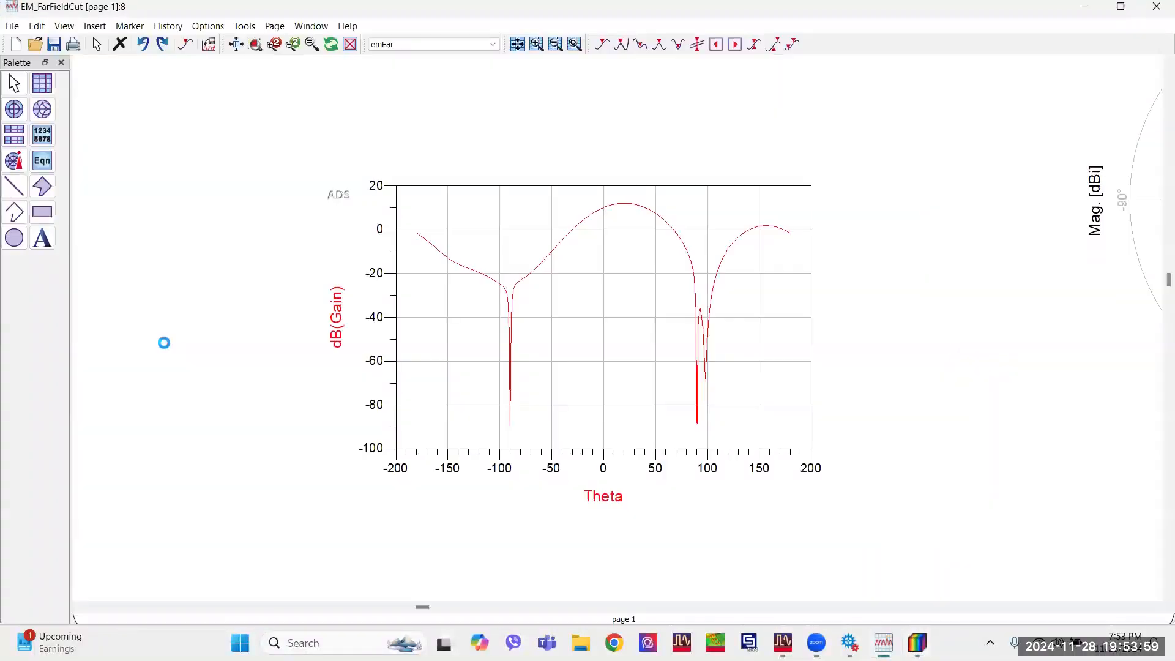
Export the updated dB(Gain) plot as tab-delimited ASCII, saved as Gain2 in the Downloads folder.
click(576, 304)
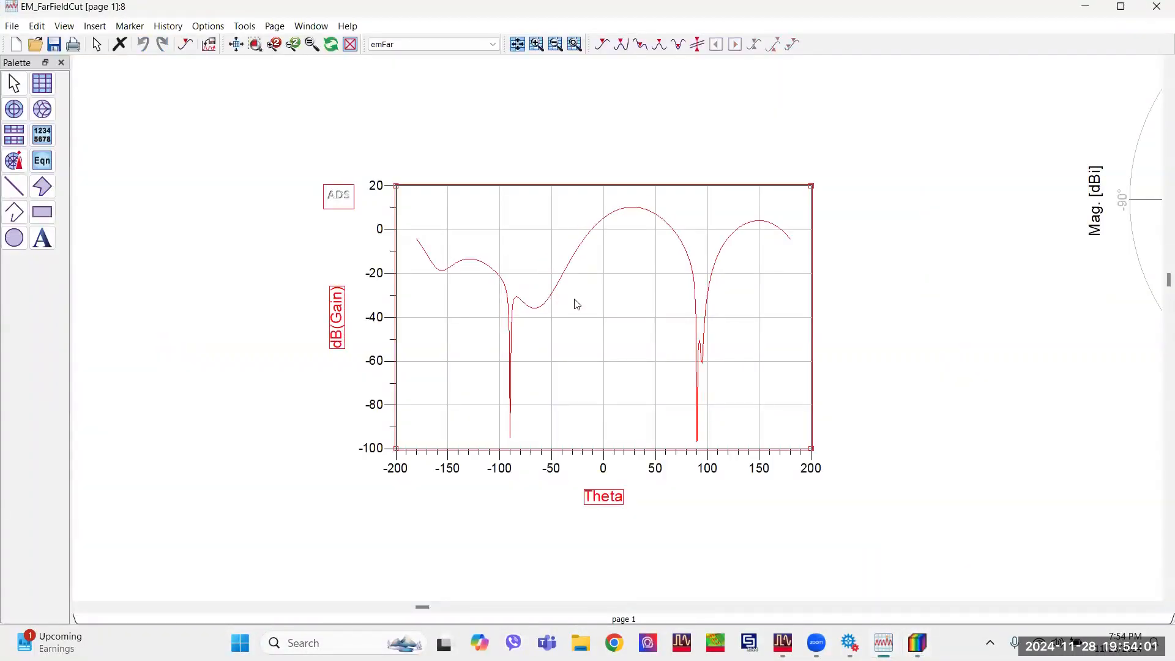
click(12, 27)
mouse_move(118, 229)
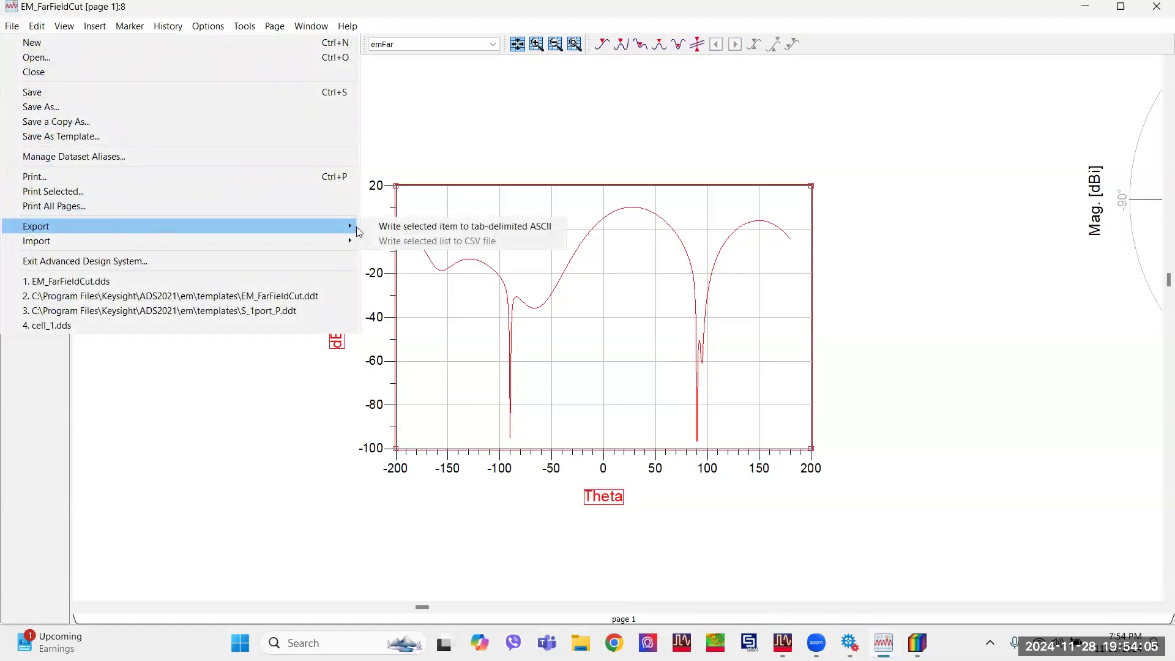
click(428, 226)
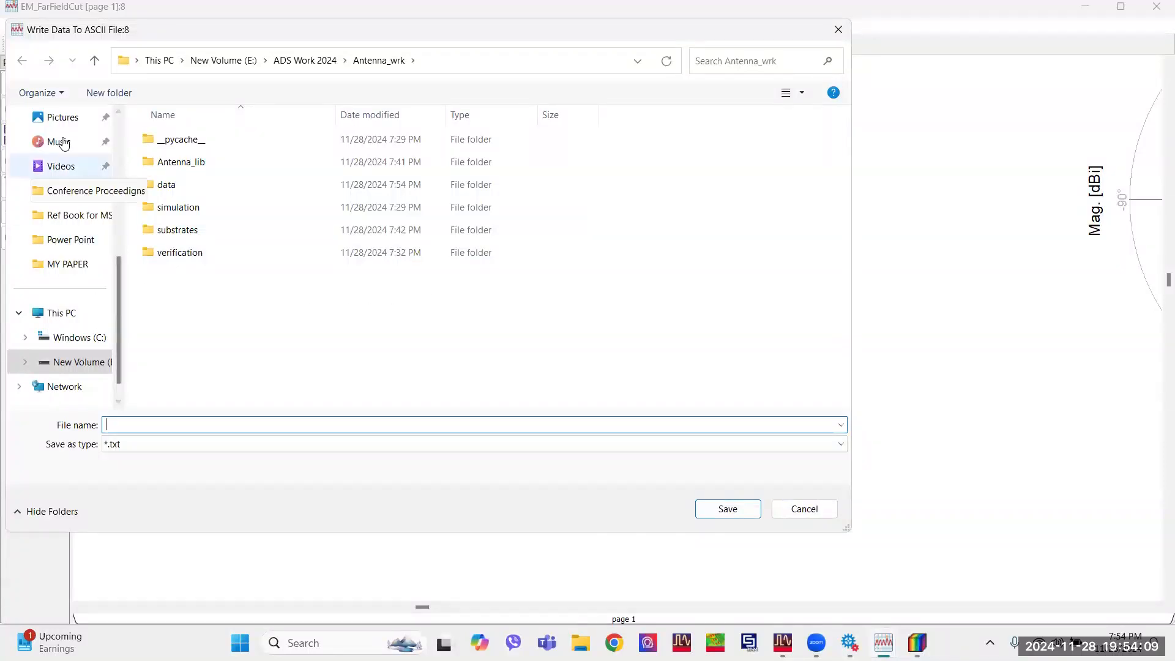
scroll(68, 169, up, 2)
click(69, 167)
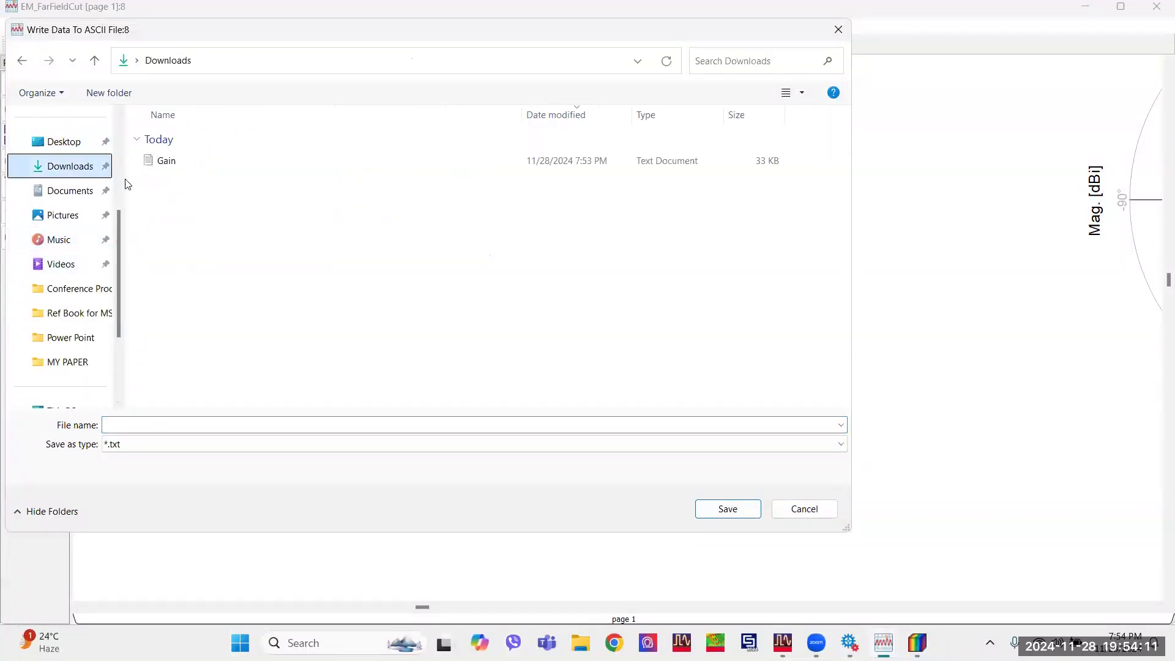
click(182, 161)
click(172, 424)
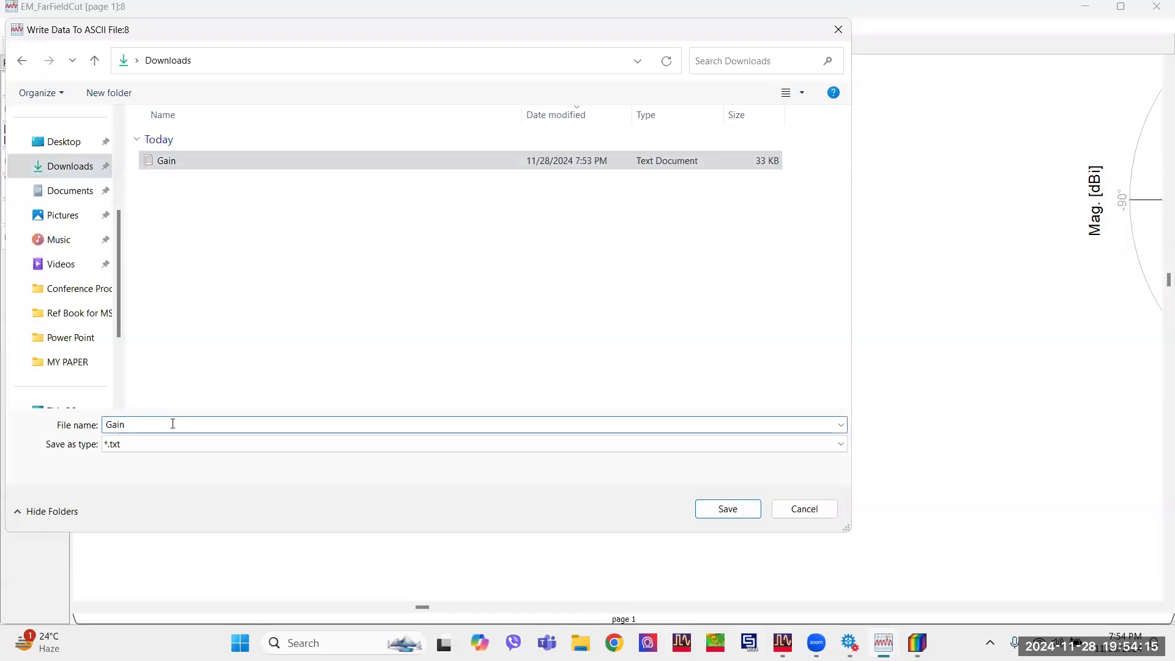
text(2)
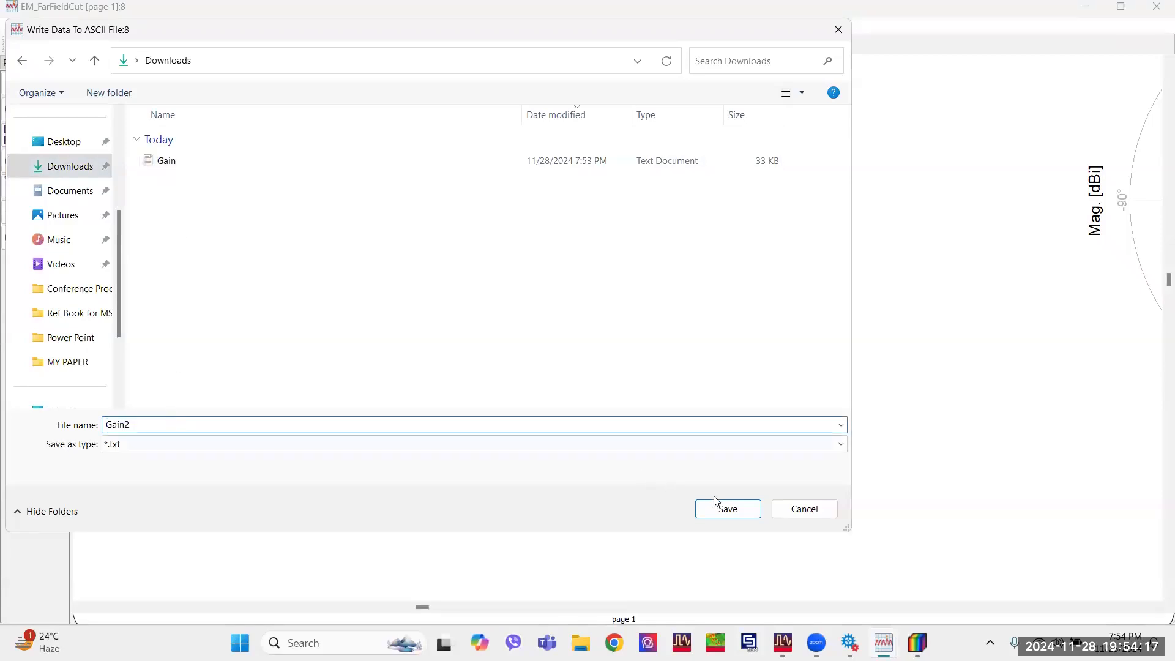
click(728, 510)
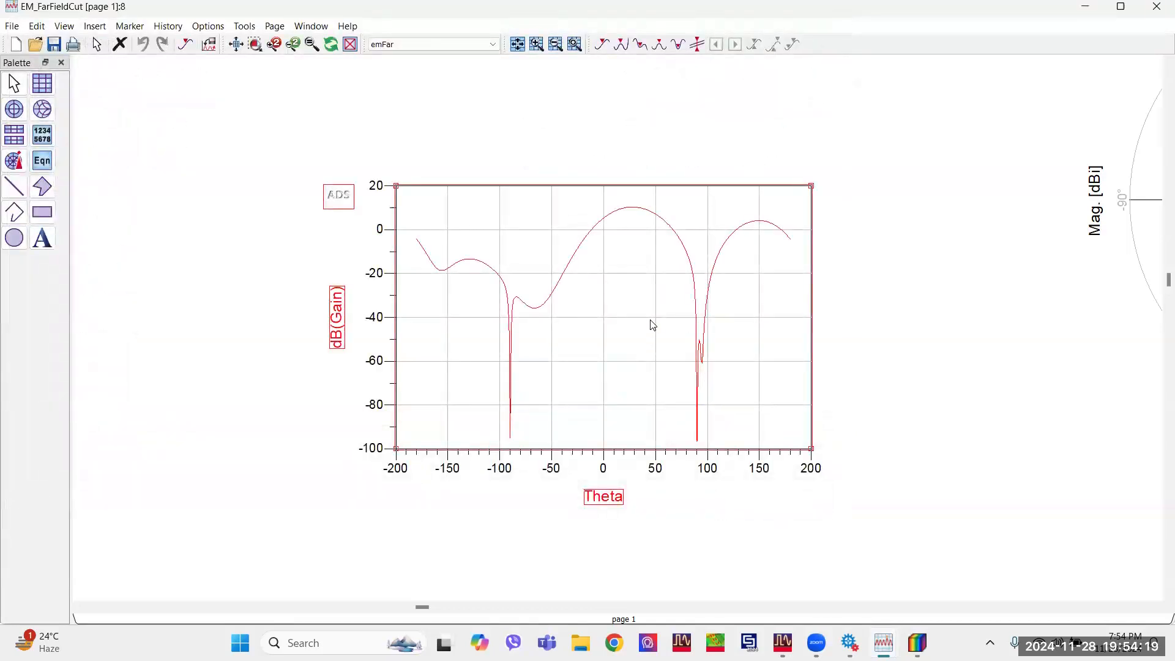
Close the far-field cut display and Momentum Visualization, and switch to the cell_2 Mag/Phase data display.
click(1159, 6)
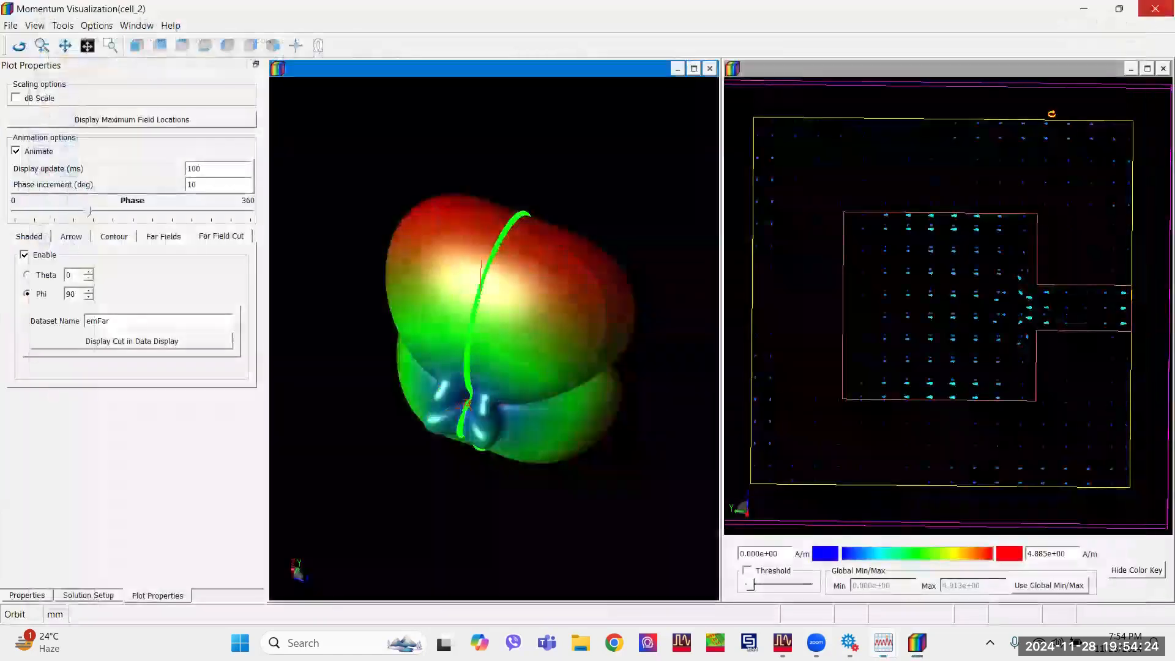
click(1150, 11)
mouse_move(910, 643)
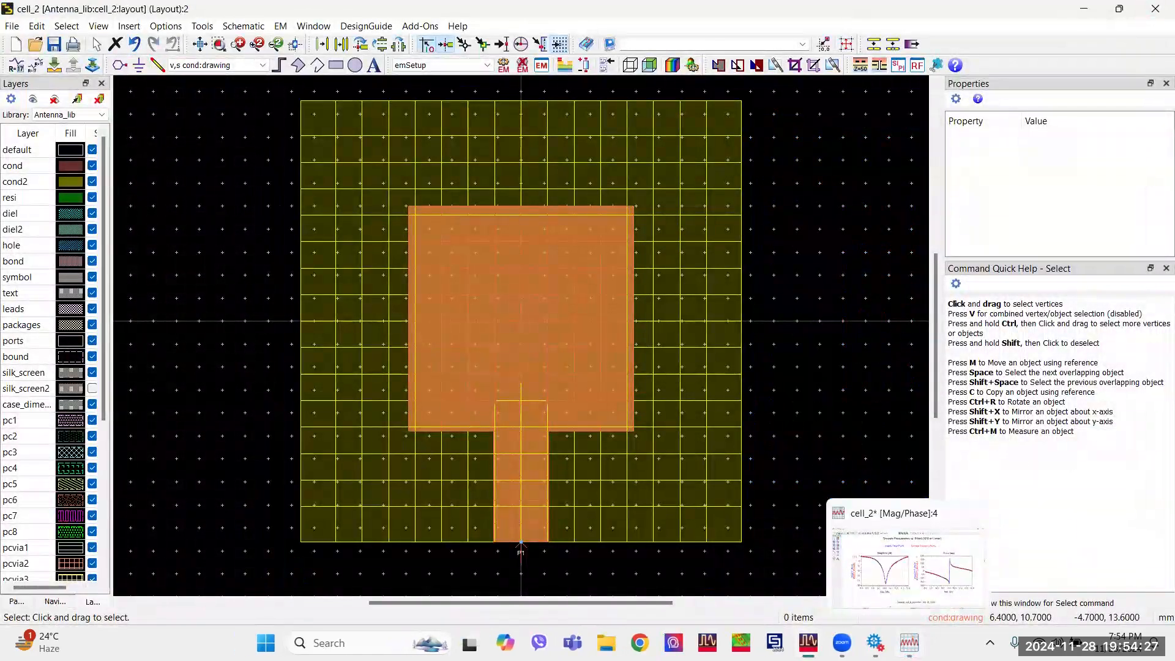
click(910, 643)
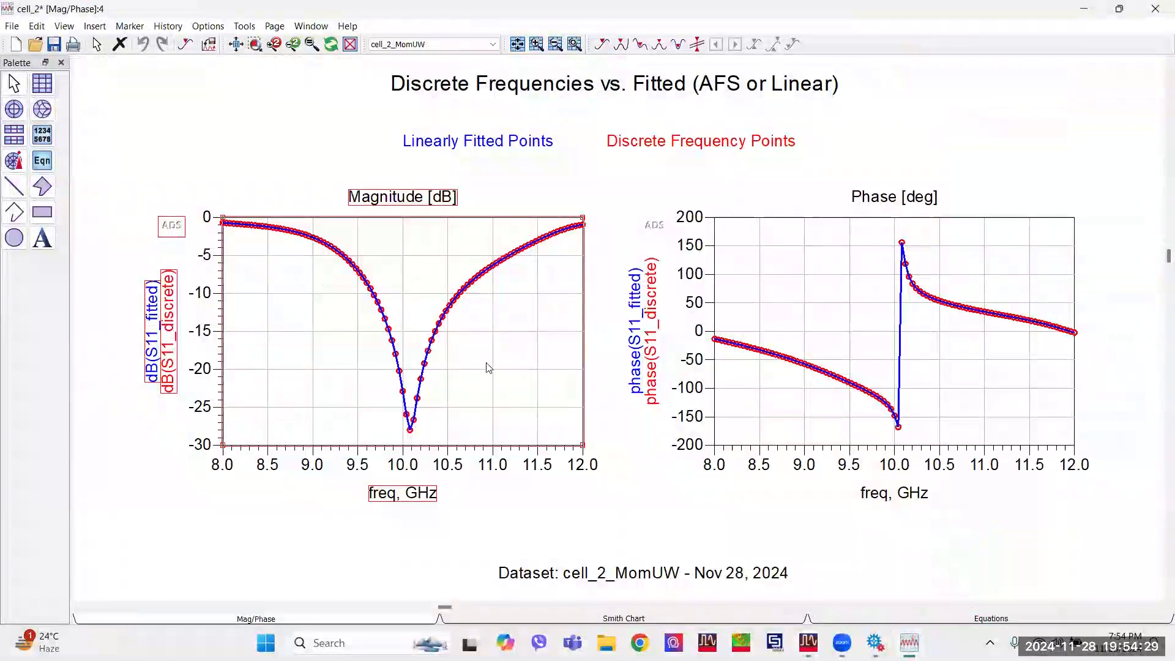
Export the S11 Magnitude [dB] plot as tab-delimited ASCII, saved as SPara in the Downloads folder.
scroll(582, 338, down, 3)
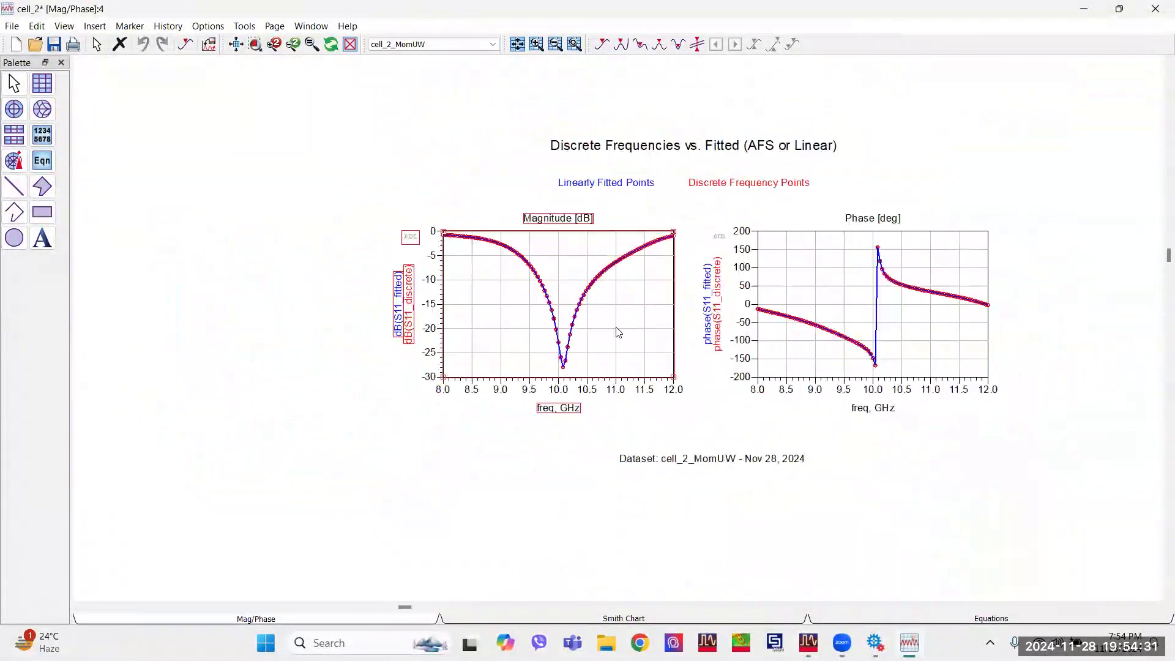
scroll(618, 333, up, 1)
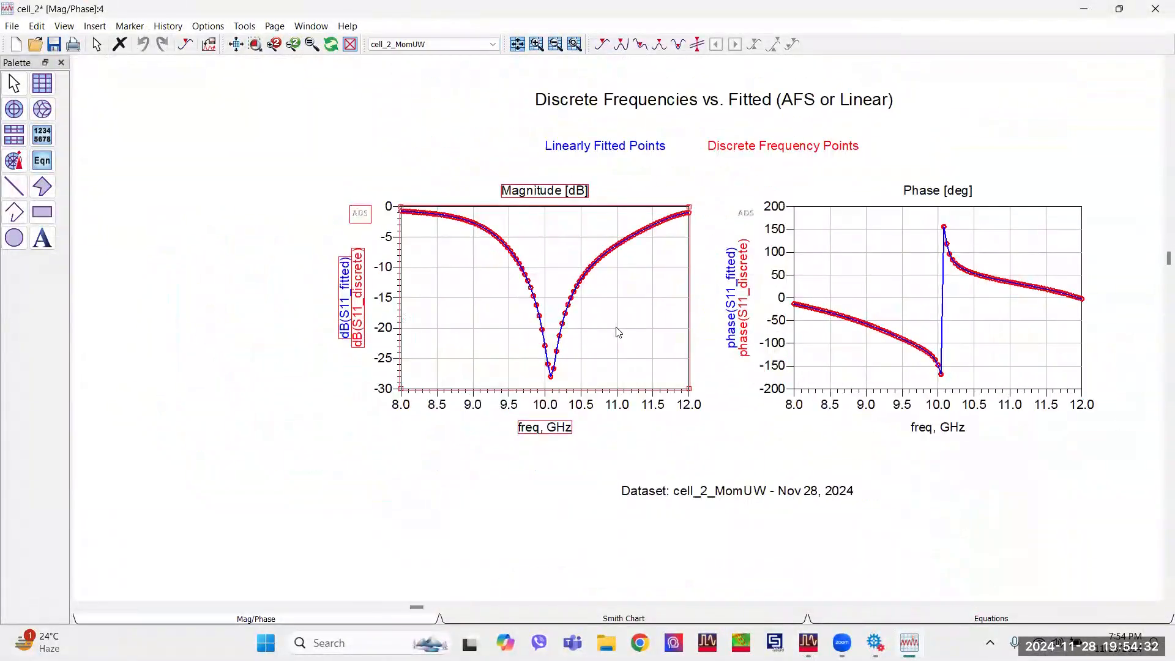
click(12, 27)
mouse_move(101, 226)
click(429, 227)
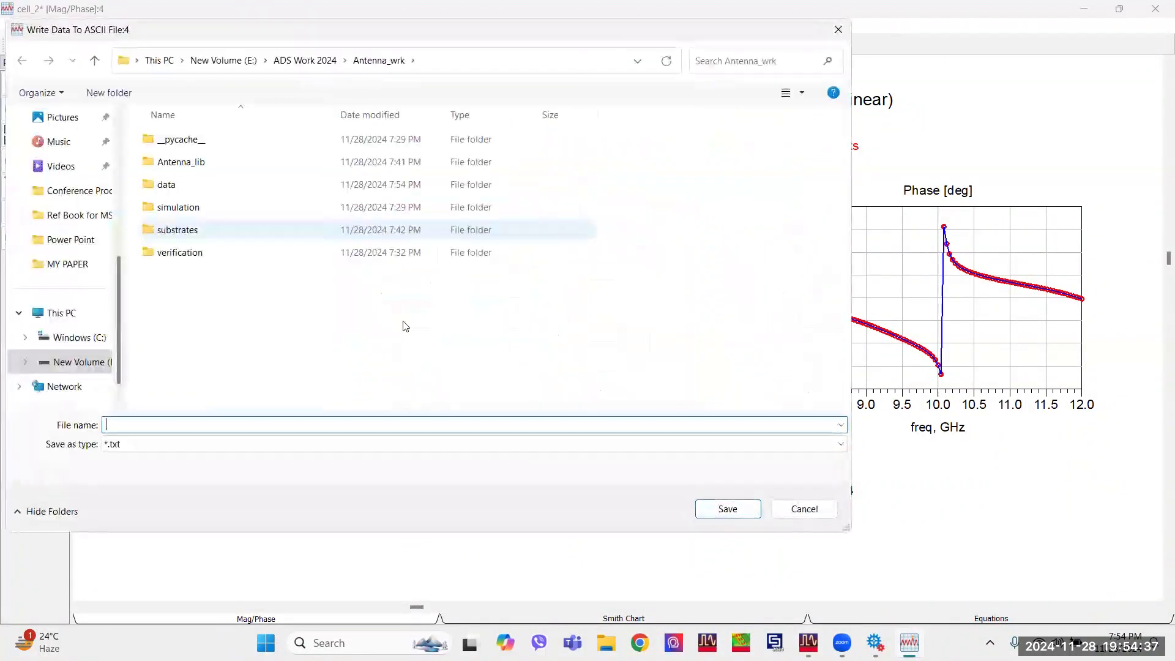
scroll(72, 190, up, 4)
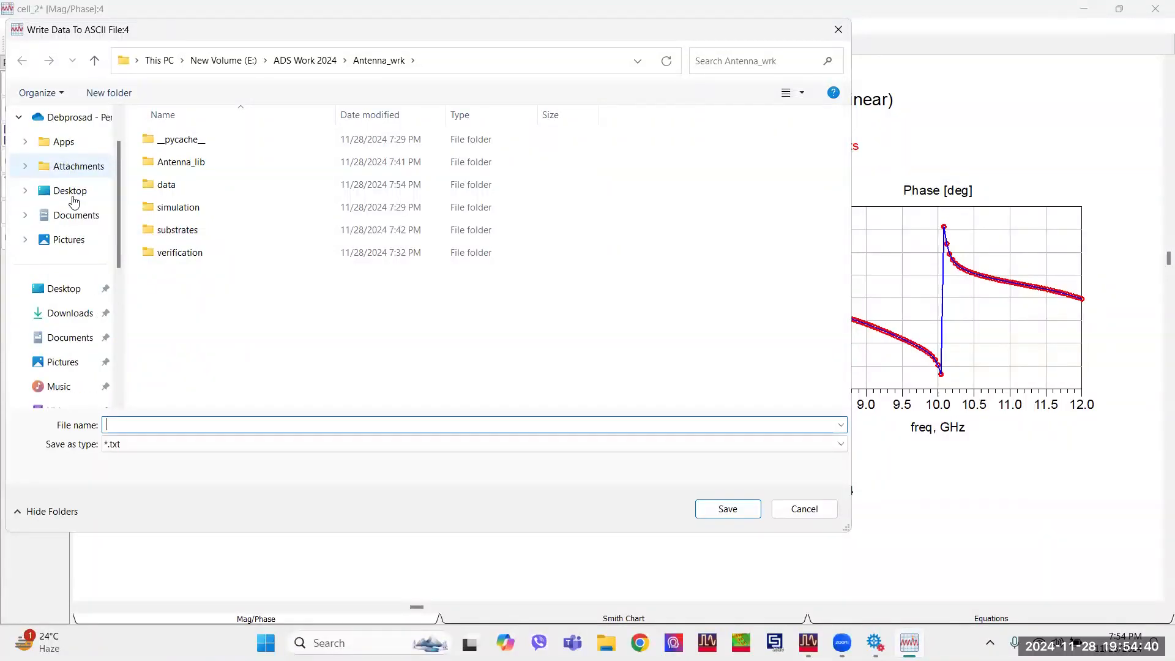
click(86, 312)
click(177, 423)
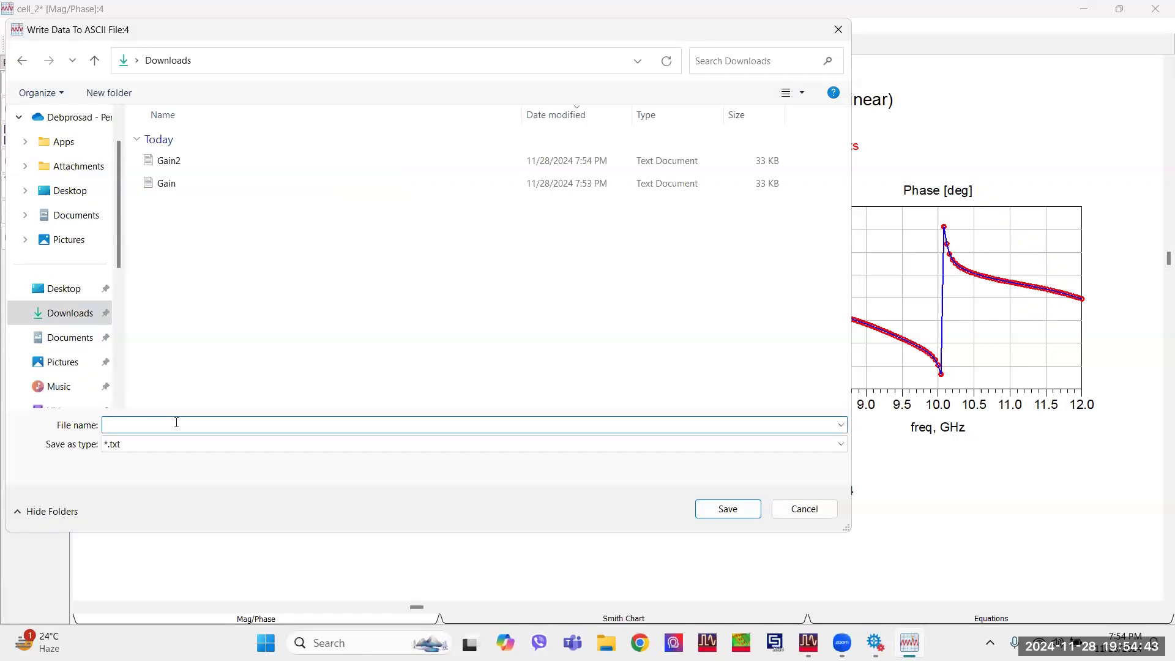
text(SPara)
click(725, 508)
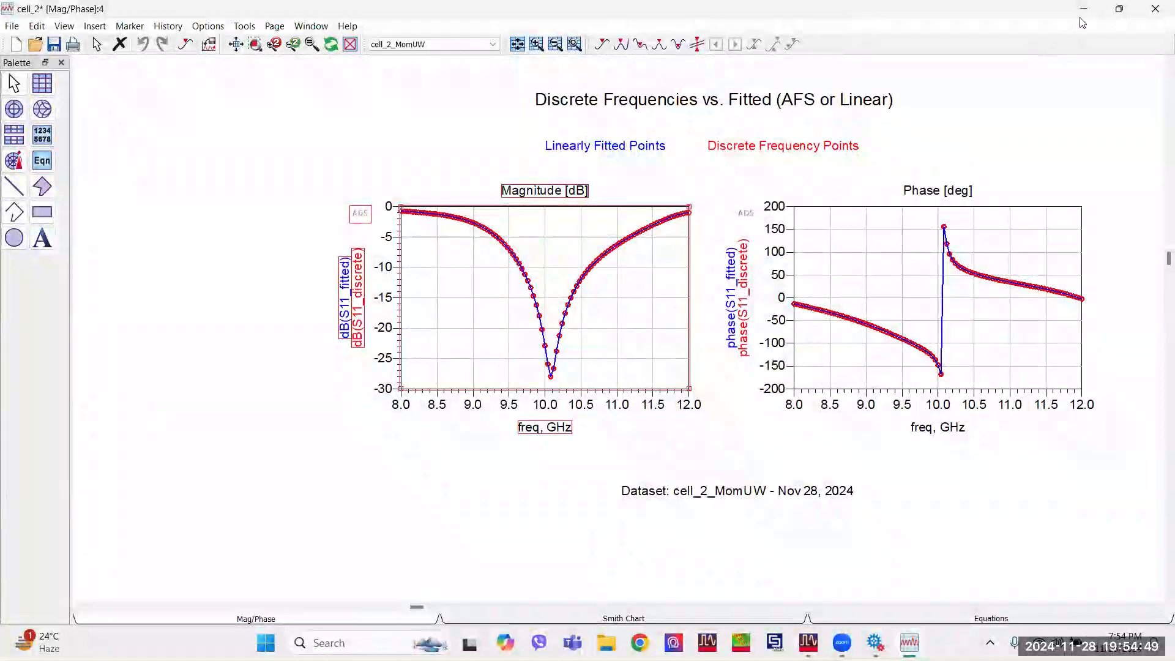
Minimize the data display, go to Downloads in File Explorer, and open the SPara, Gain2 and Gain text files together.
click(1083, 8)
click(606, 642)
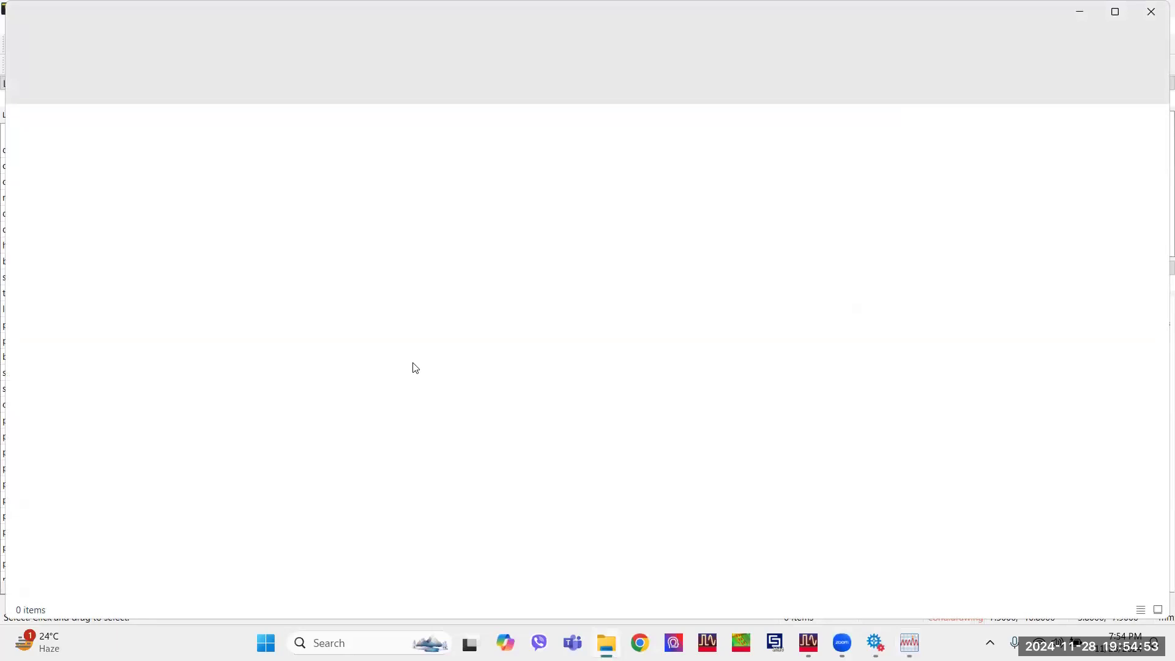
click(68, 365)
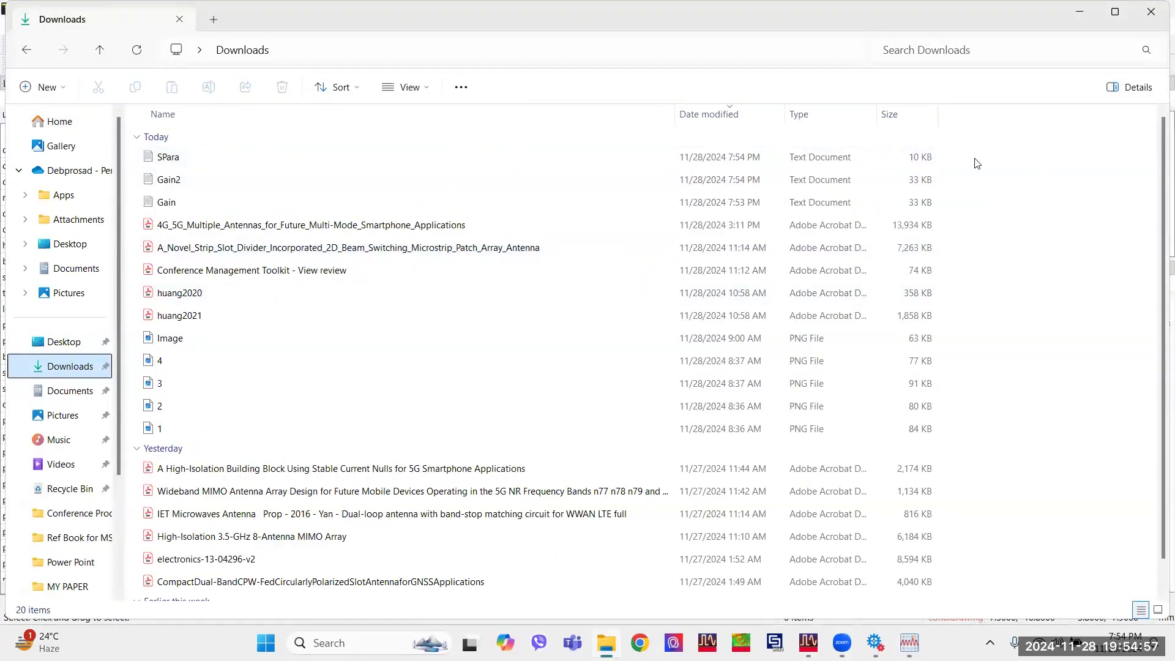
drag(966, 152, 916, 206)
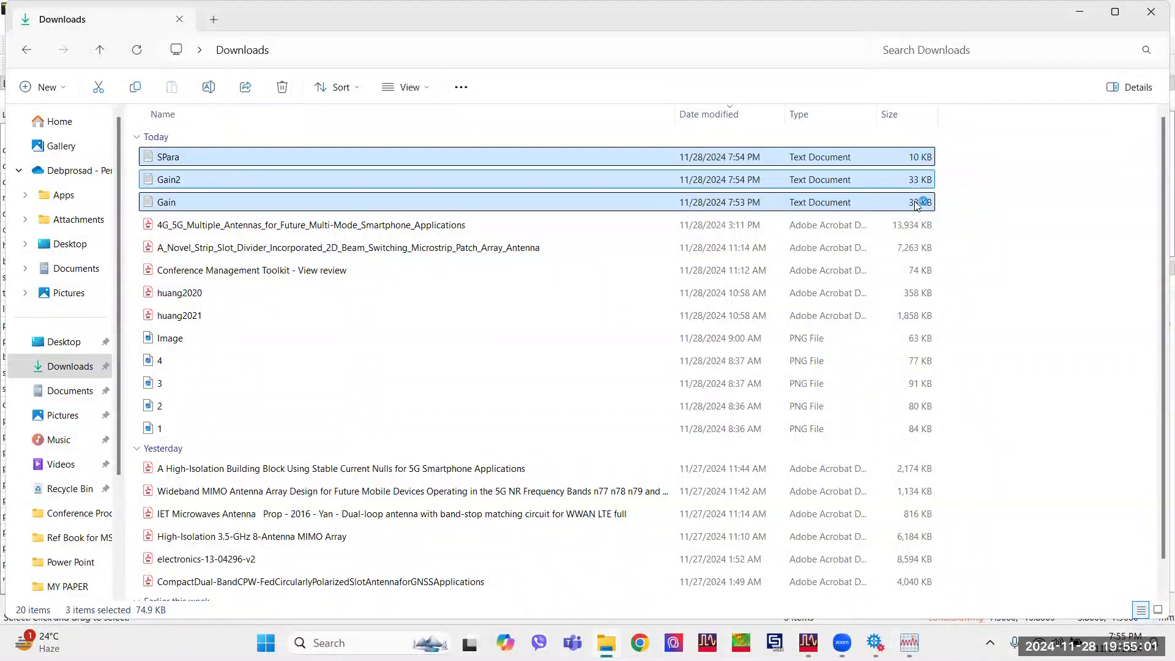
double_click(917, 205)
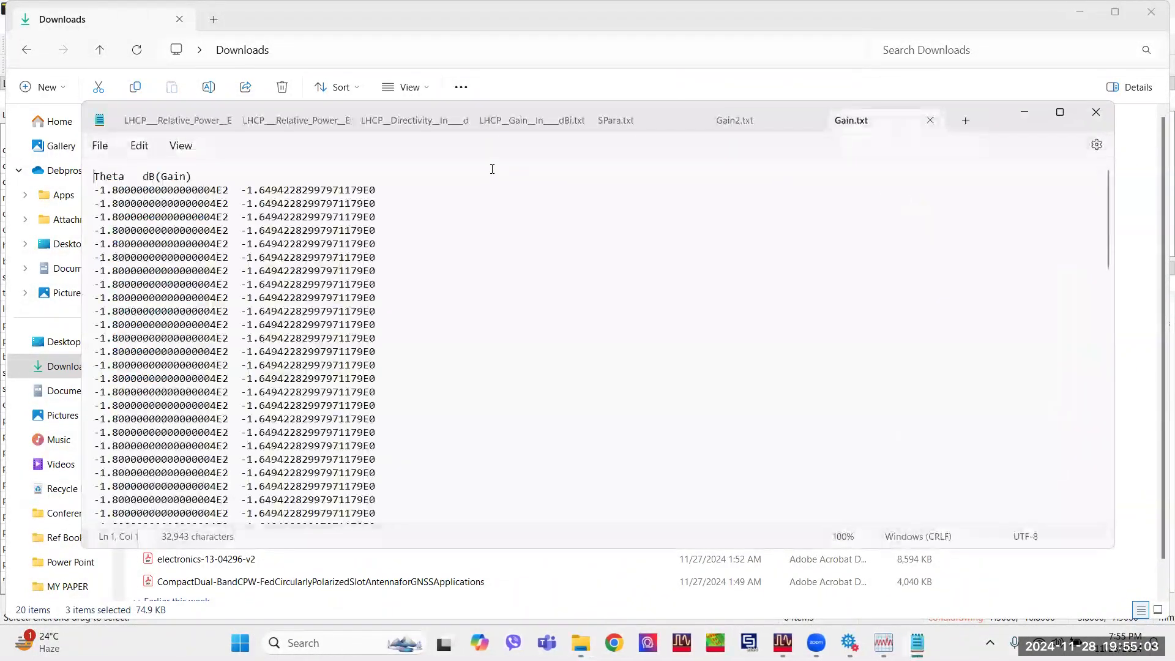
Examine the exported data columns in Gain.txt, Gain2.txt and SPara.txt.
scroll(260, 282, down, 10)
scroll(267, 306, down, 15)
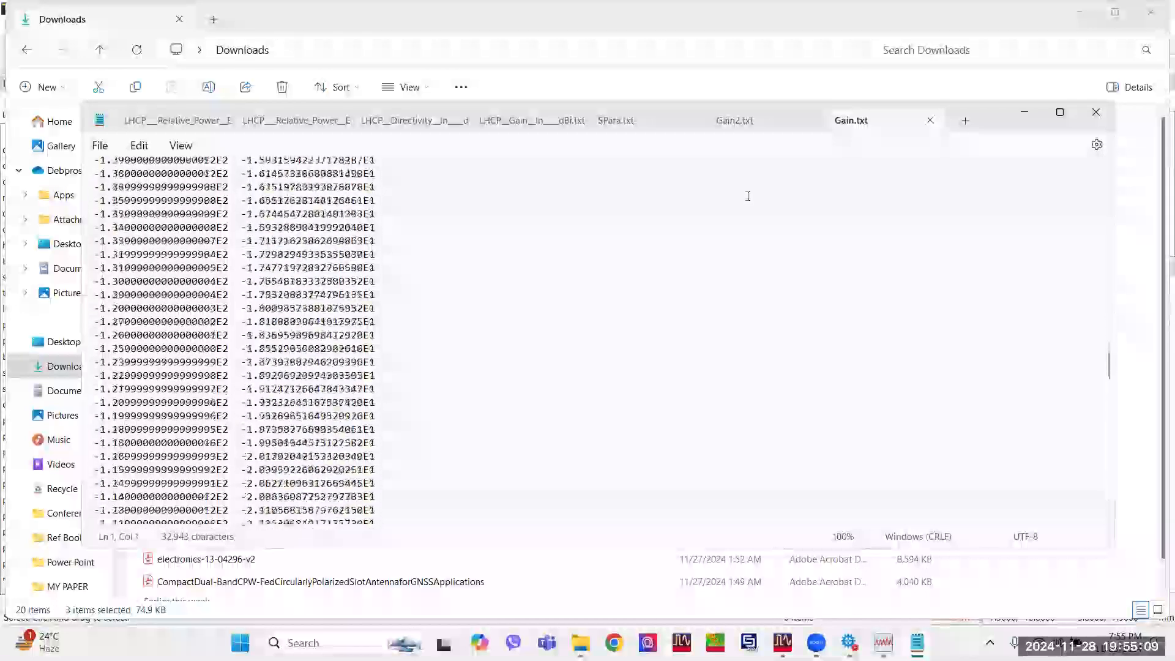
click(738, 121)
scroll(368, 306, down, 1)
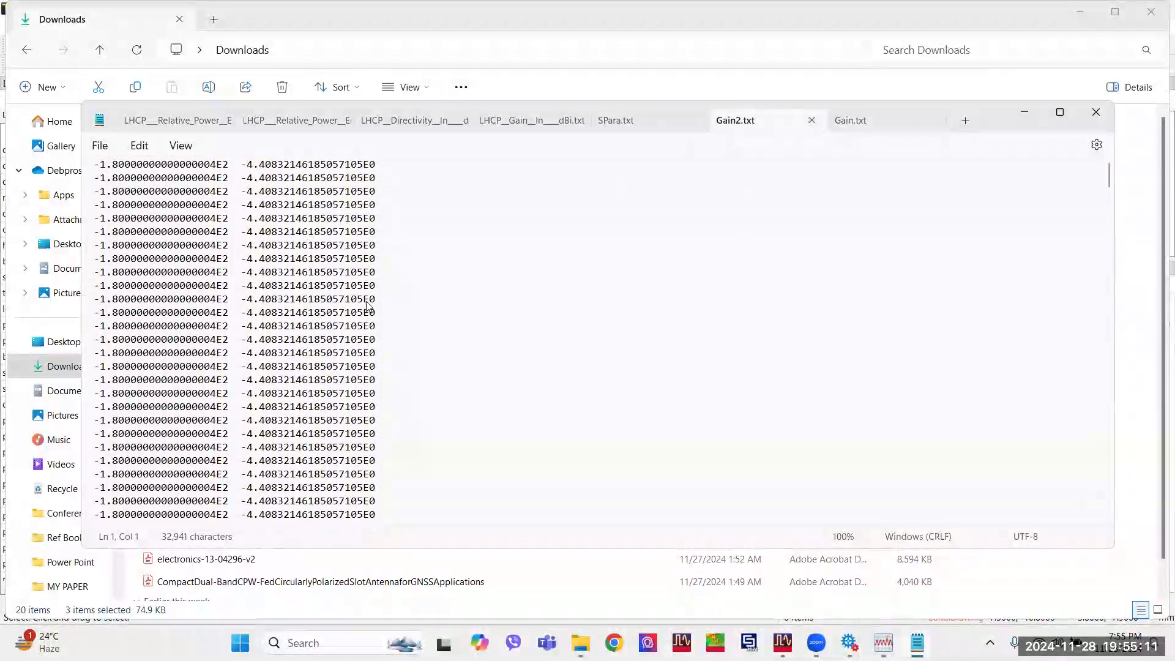
scroll(371, 306, up, 2)
click(630, 119)
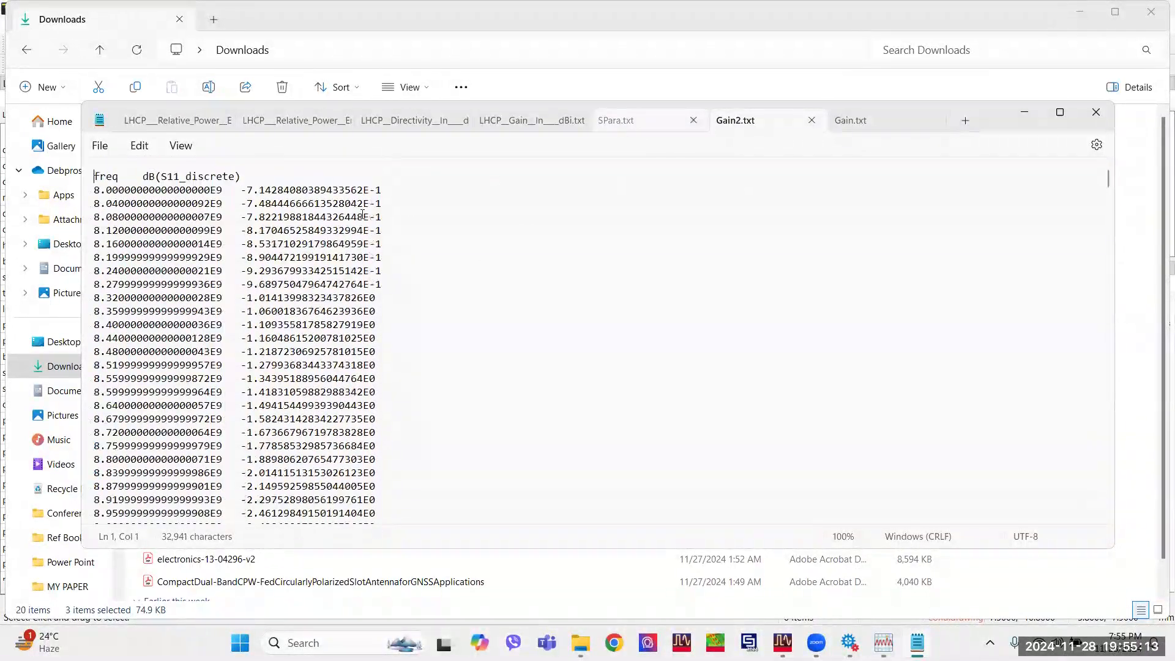
scroll(324, 232, down, 18)
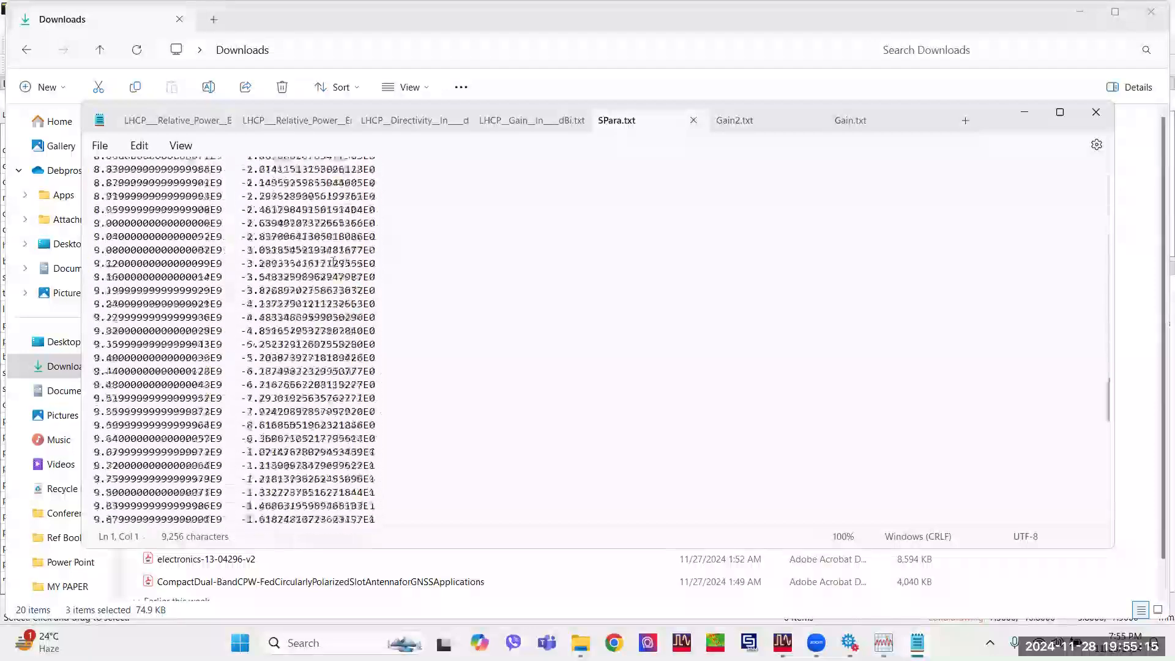
scroll(333, 260, down, 15)
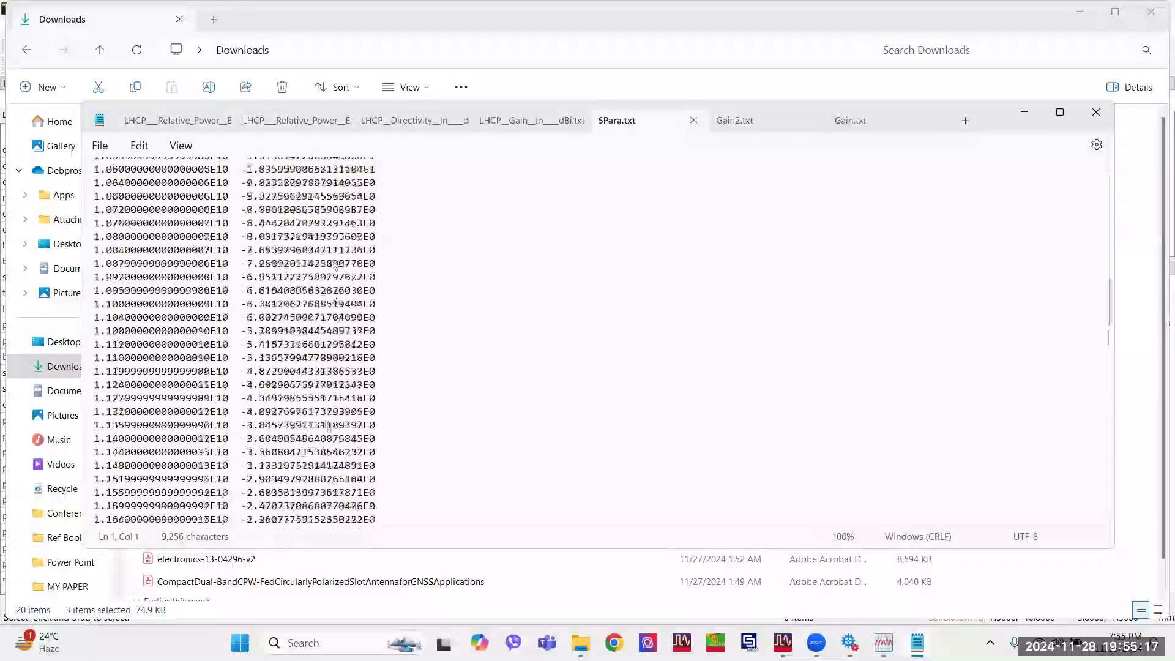
Close the text files and the Downloads window, and open the Windows search.
click(1097, 112)
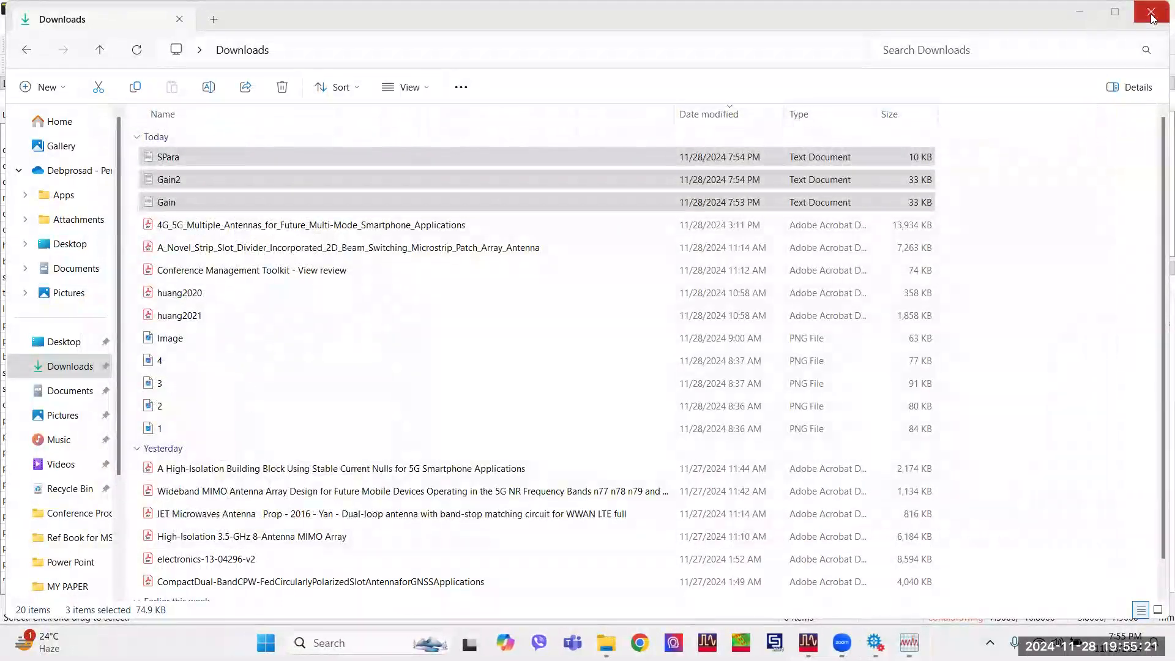
click(1141, 24)
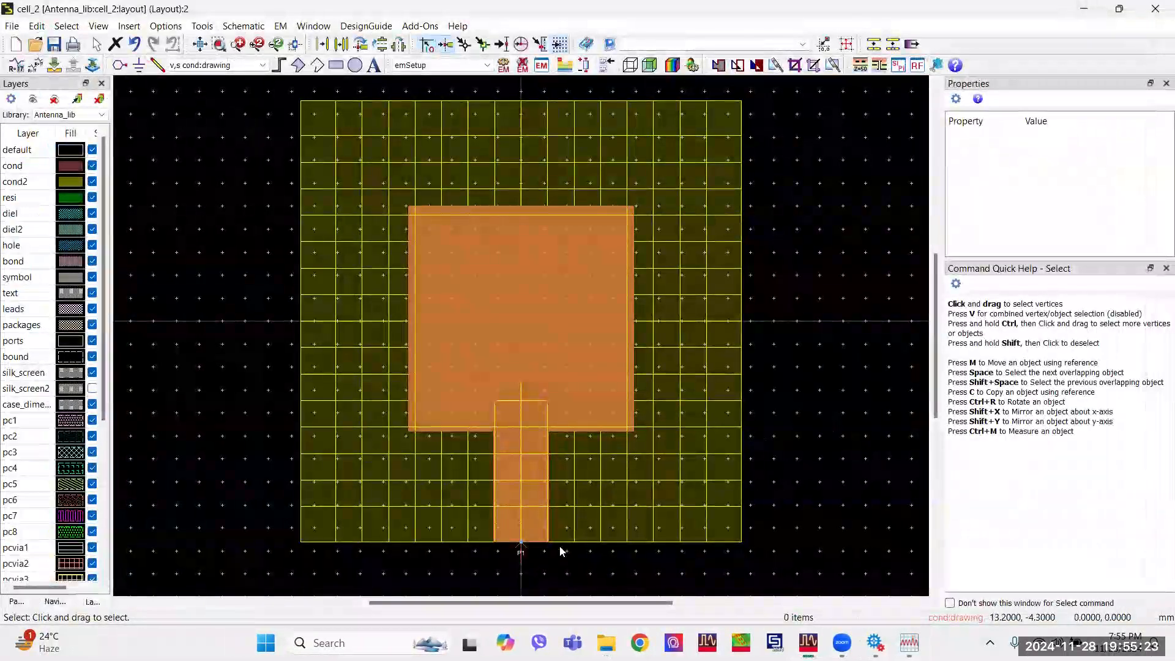
key(super)
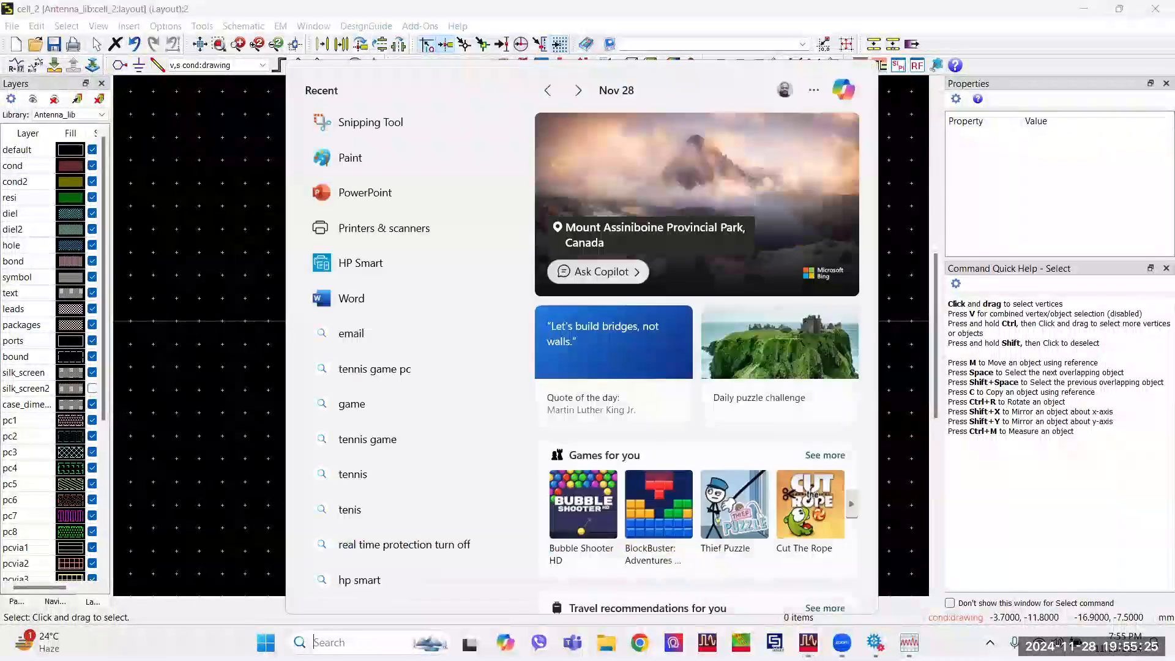
text(i)
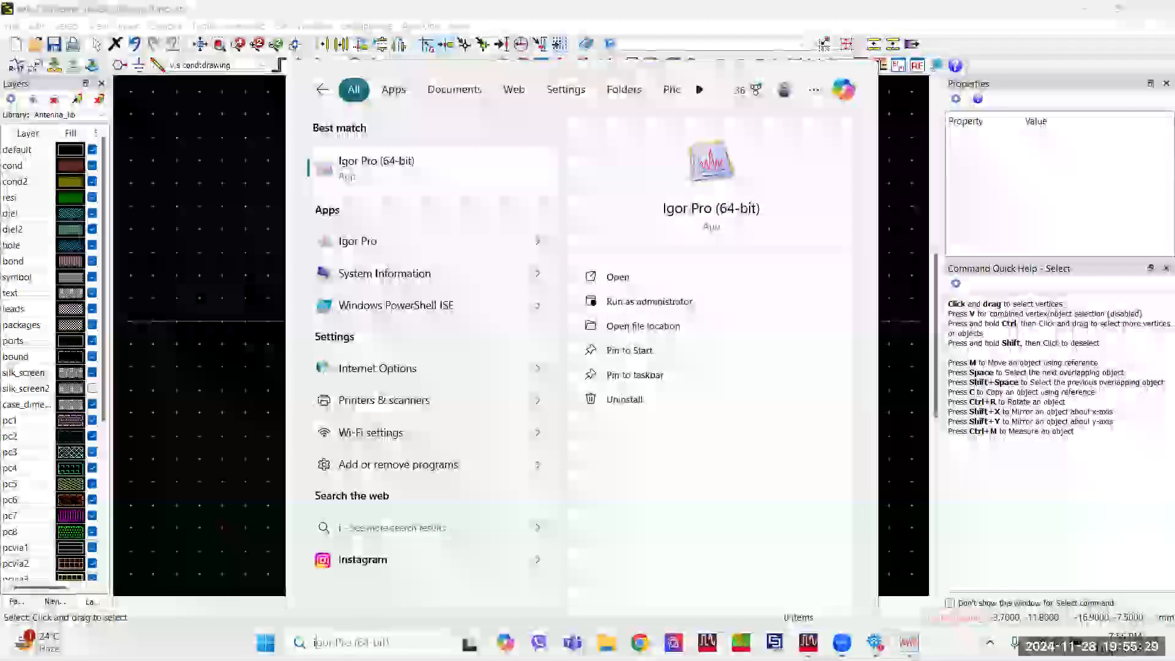
key(BackSpace)
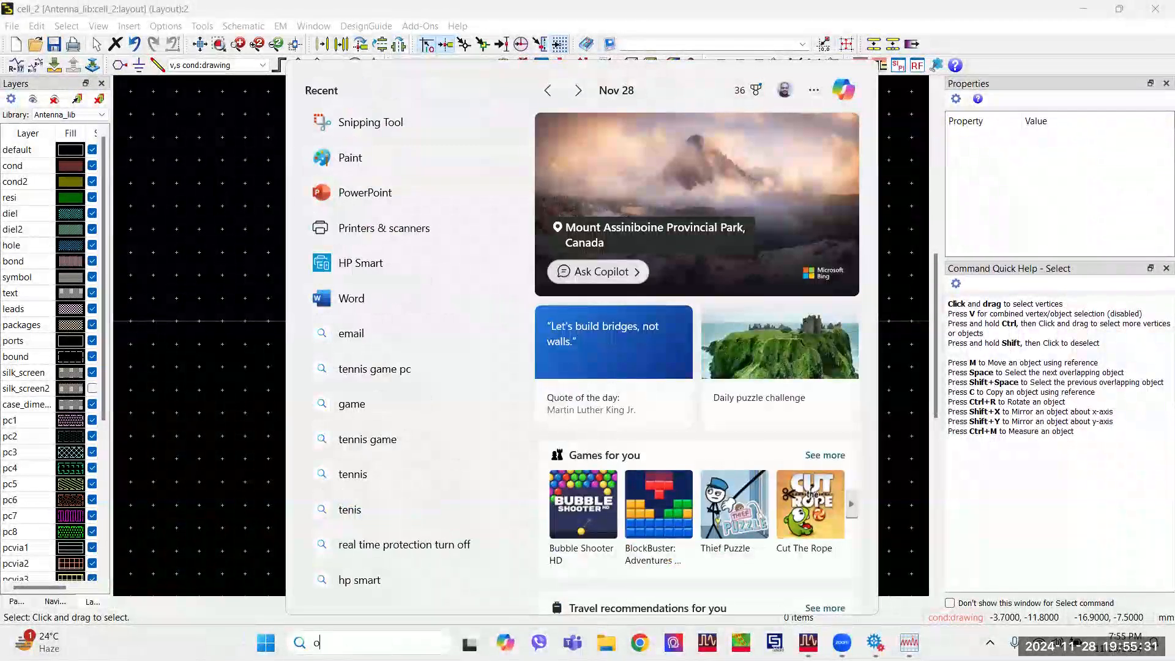
text(ori)
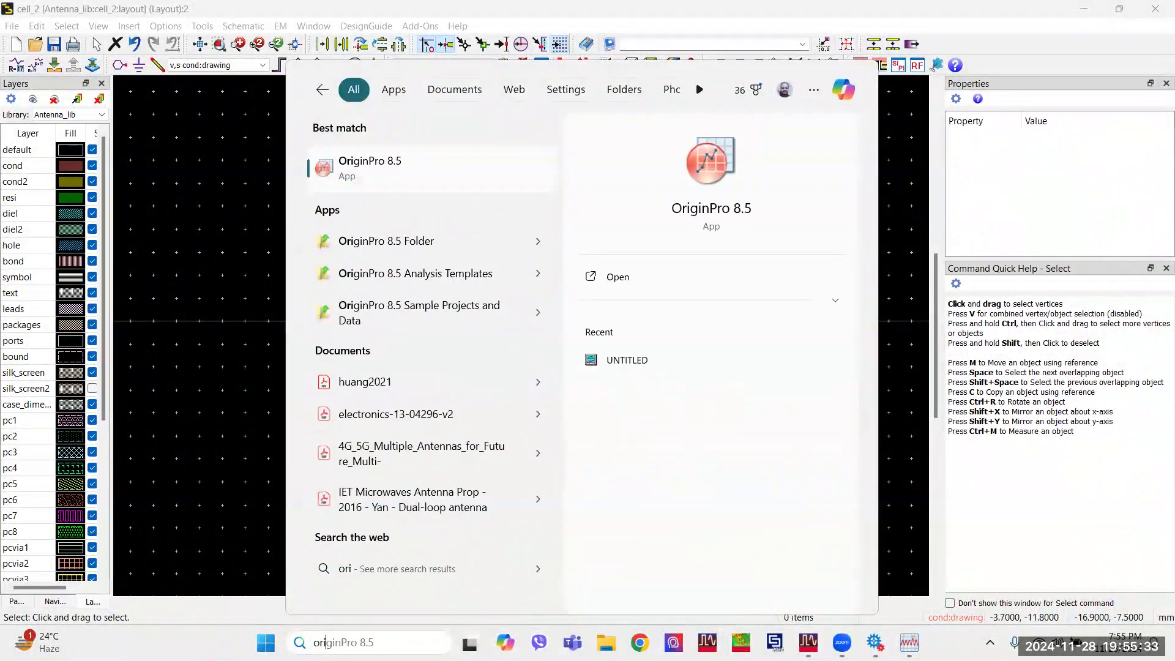
key(BackSpace)
key(BackSpace)
key(BackSpace)
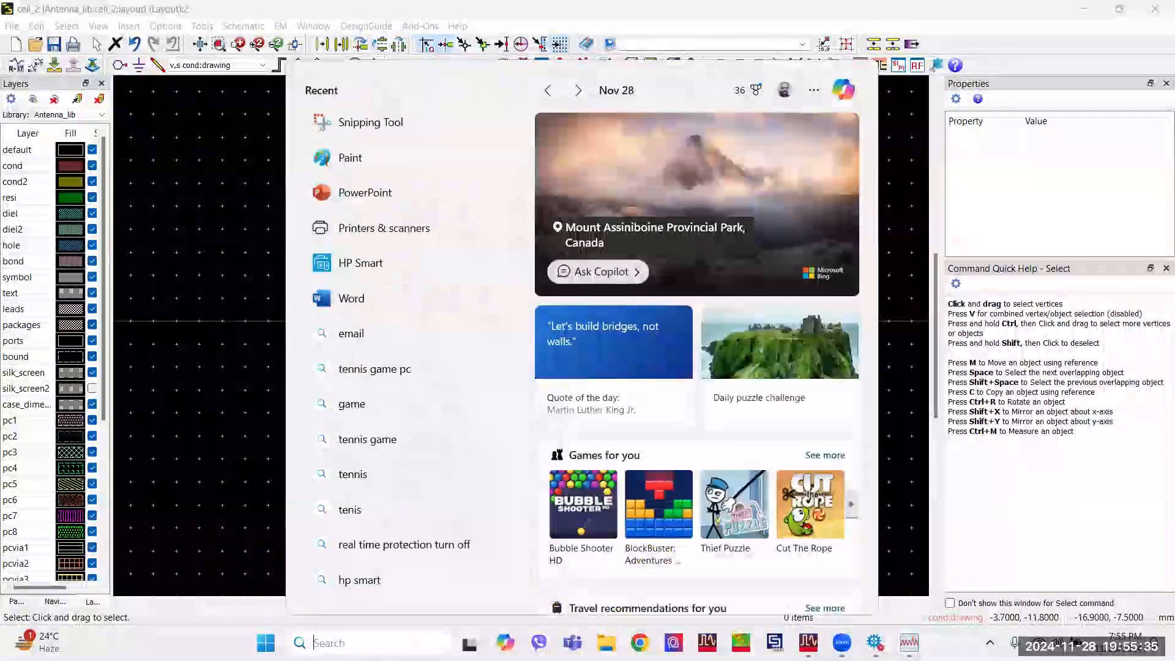
Launch Igor Pro (64-bit) and restart it for installing the license for all users.
text(ig)
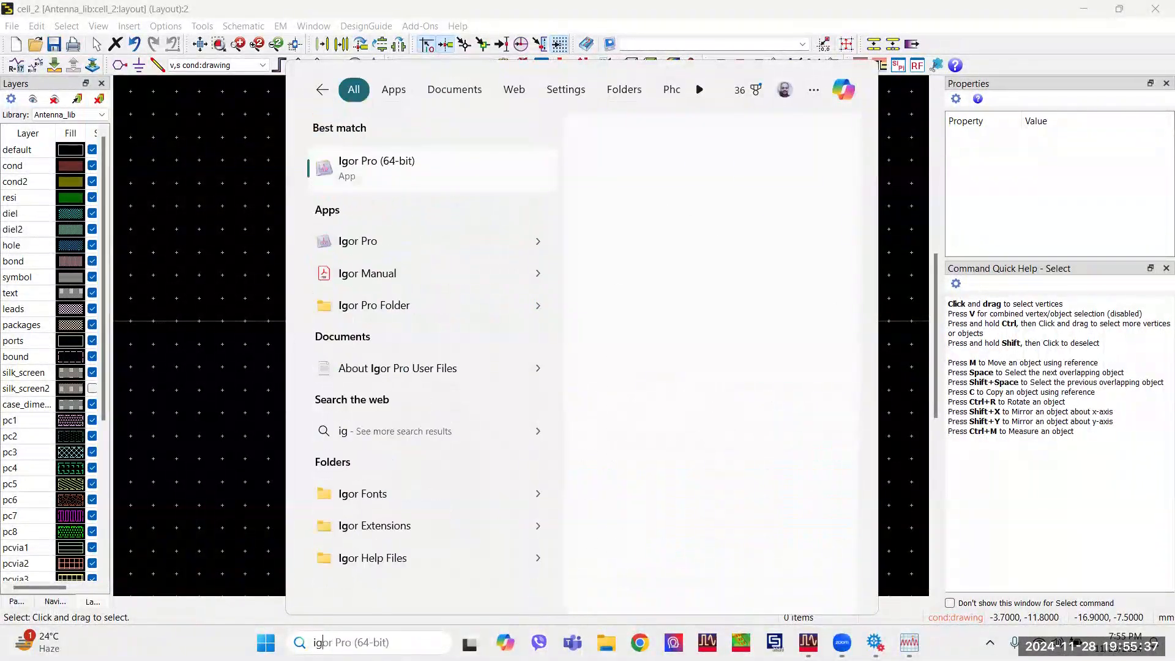
text(or)
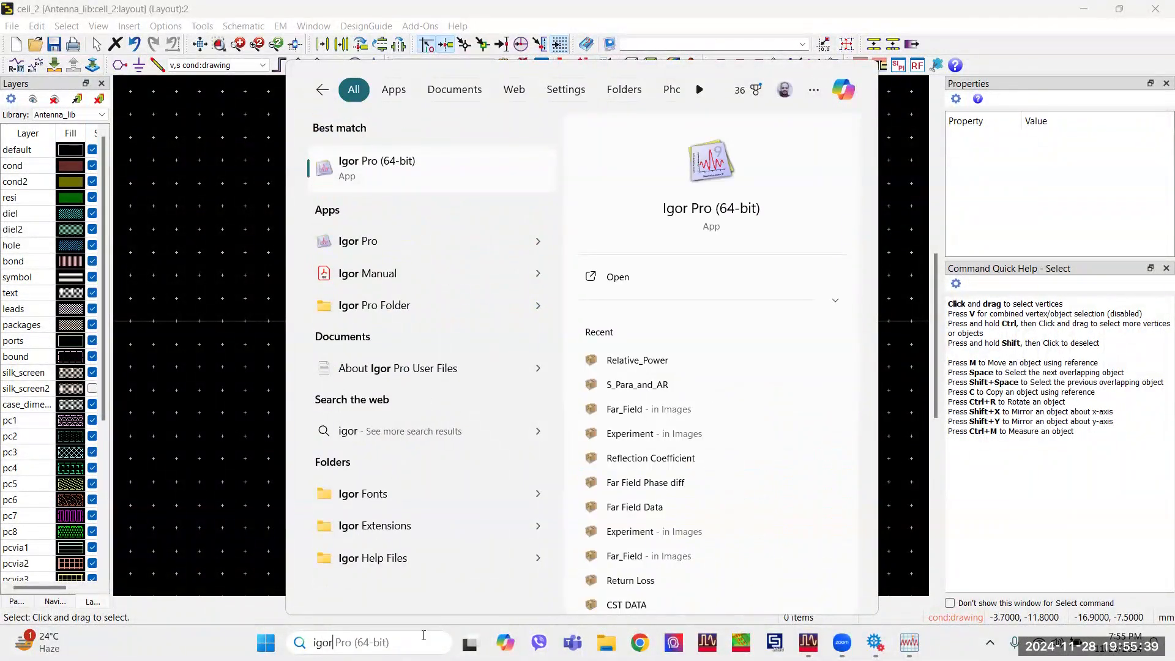
click(669, 277)
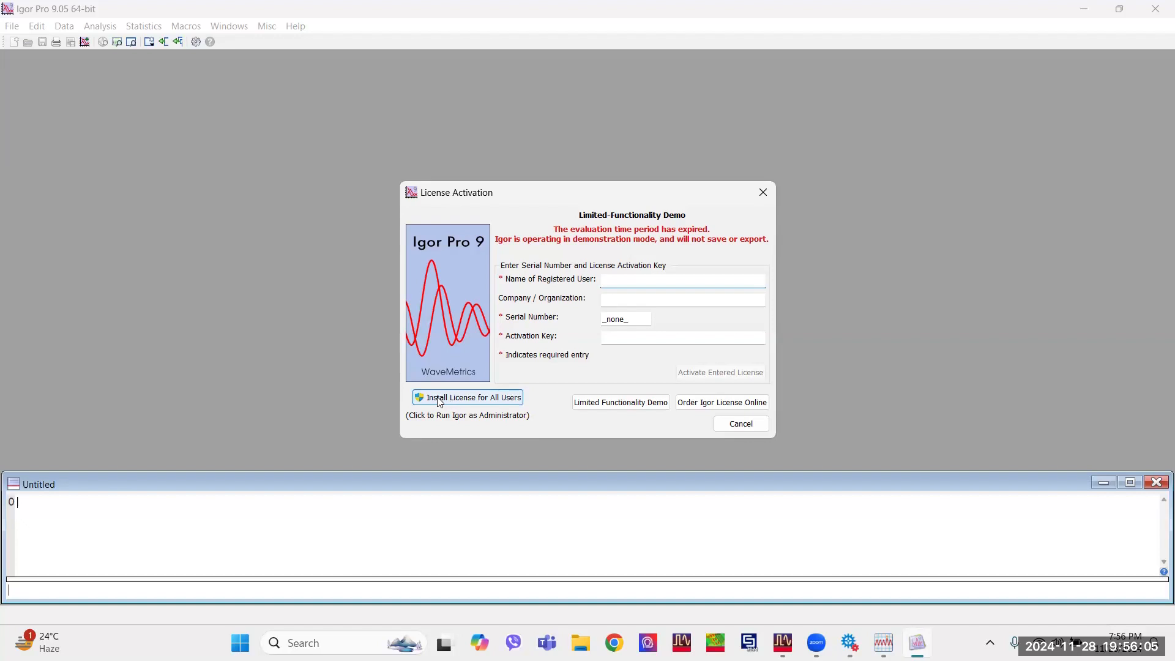
click(480, 404)
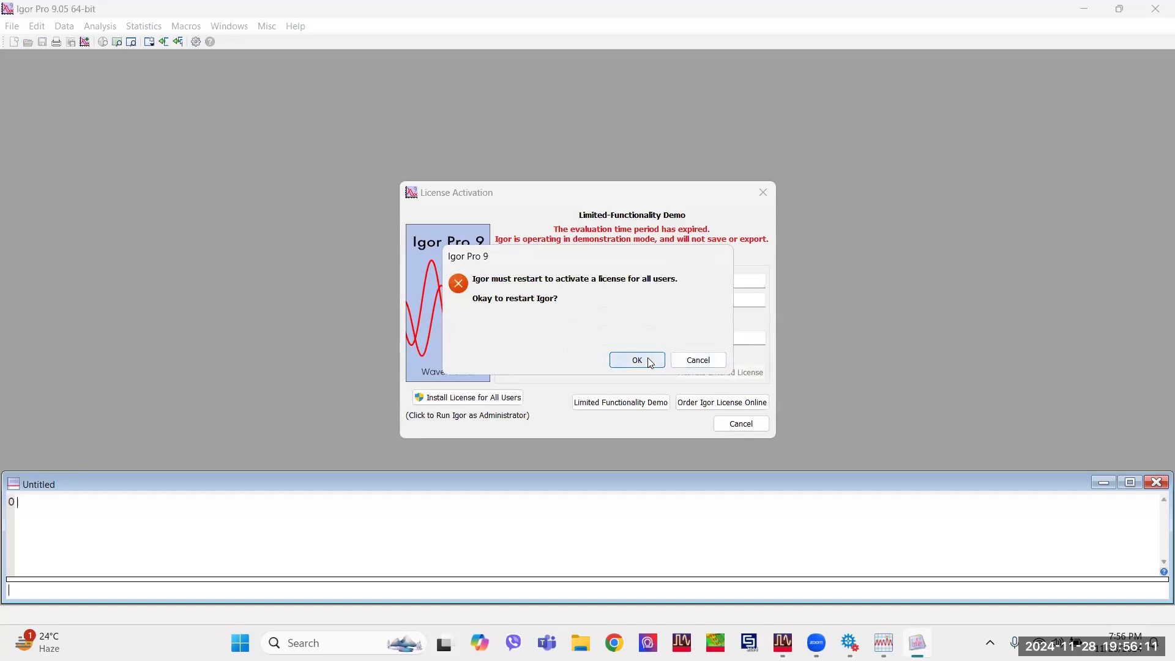
click(638, 361)
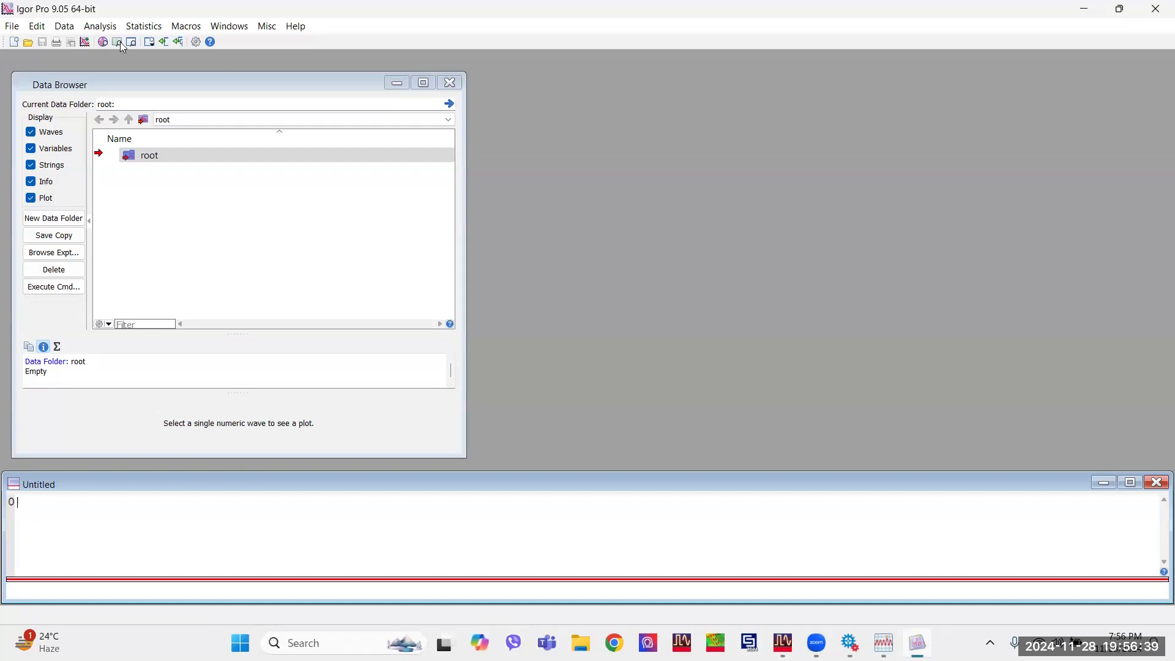
Open the Load Waves dialog in Igor Pro for importing the exported data.
click(66, 26)
mouse_move(128, 43)
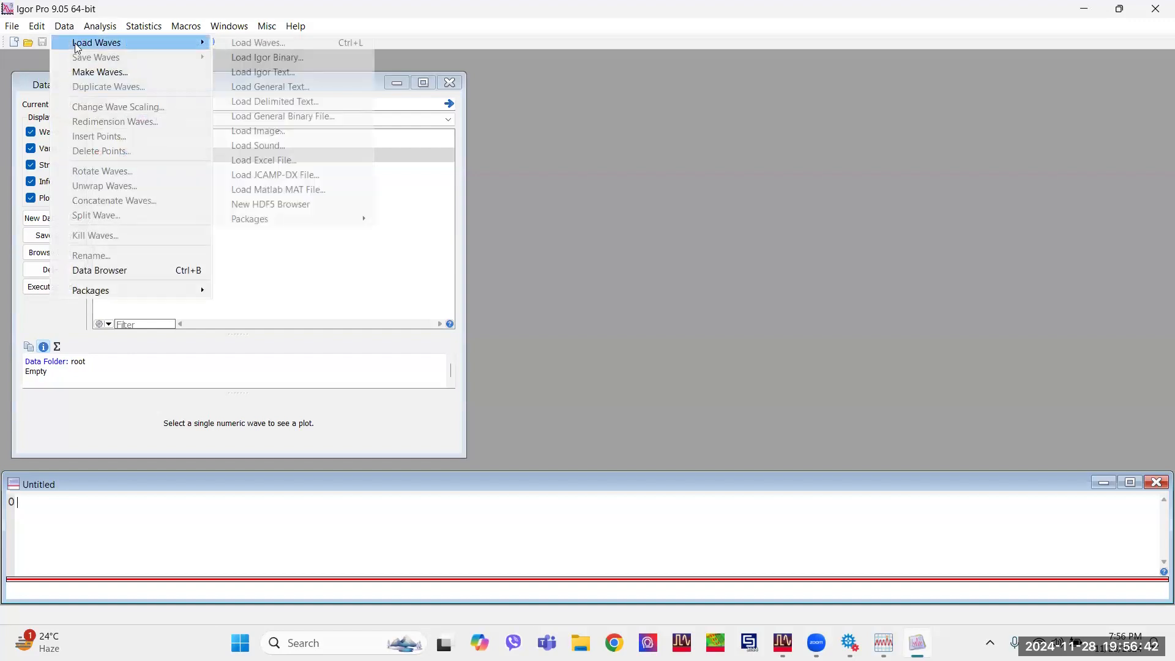
click(342, 44)
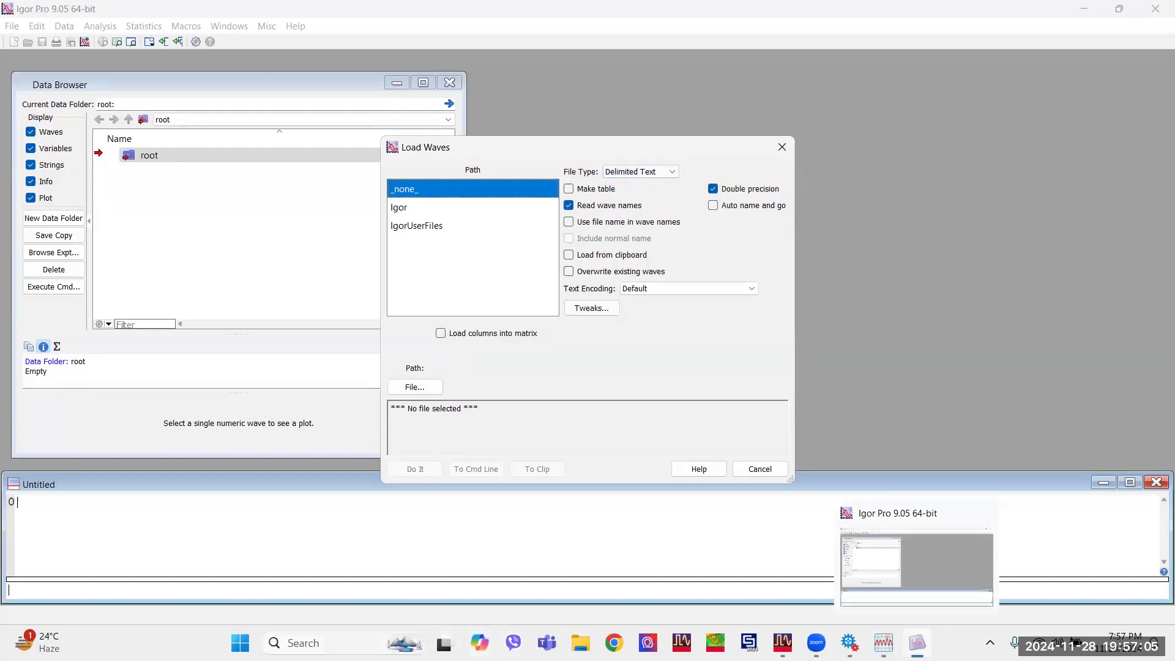
Open SPara from the Downloads folder in File Explorer, check its column layout, and close the text file.
click(580, 644)
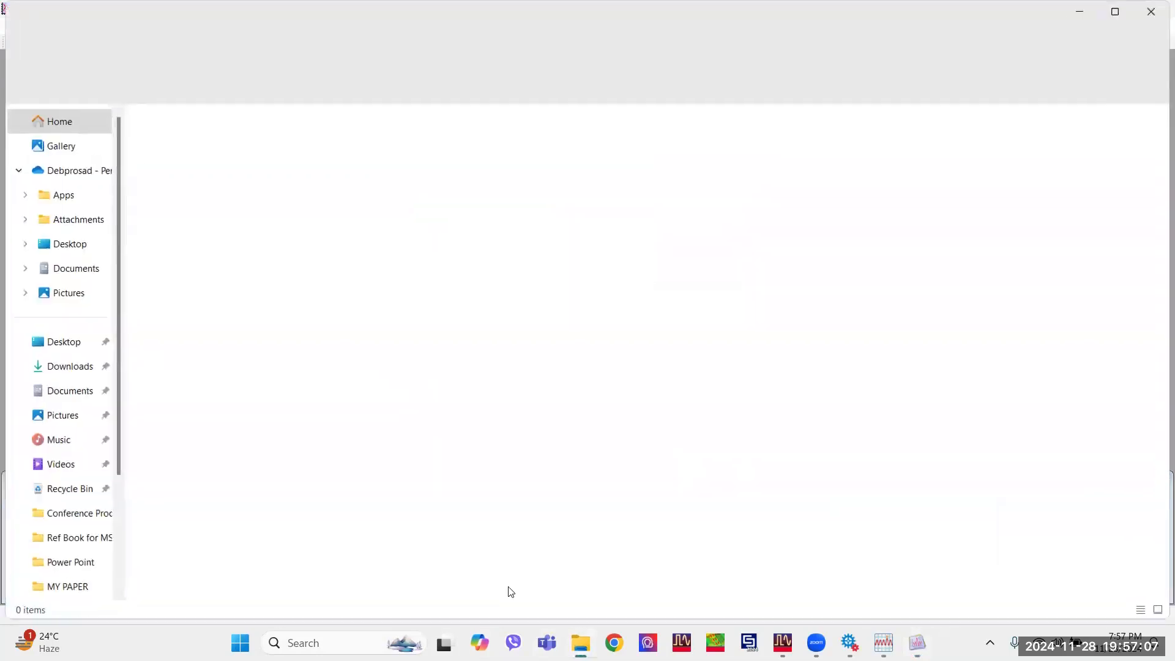
click(75, 369)
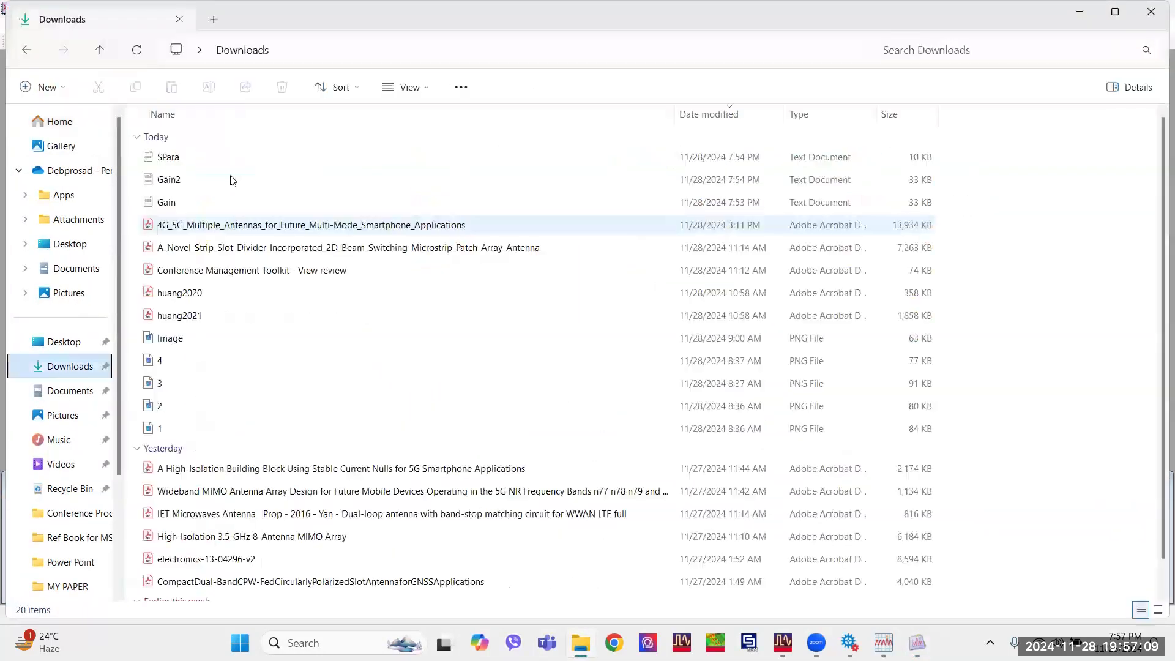
click(231, 160)
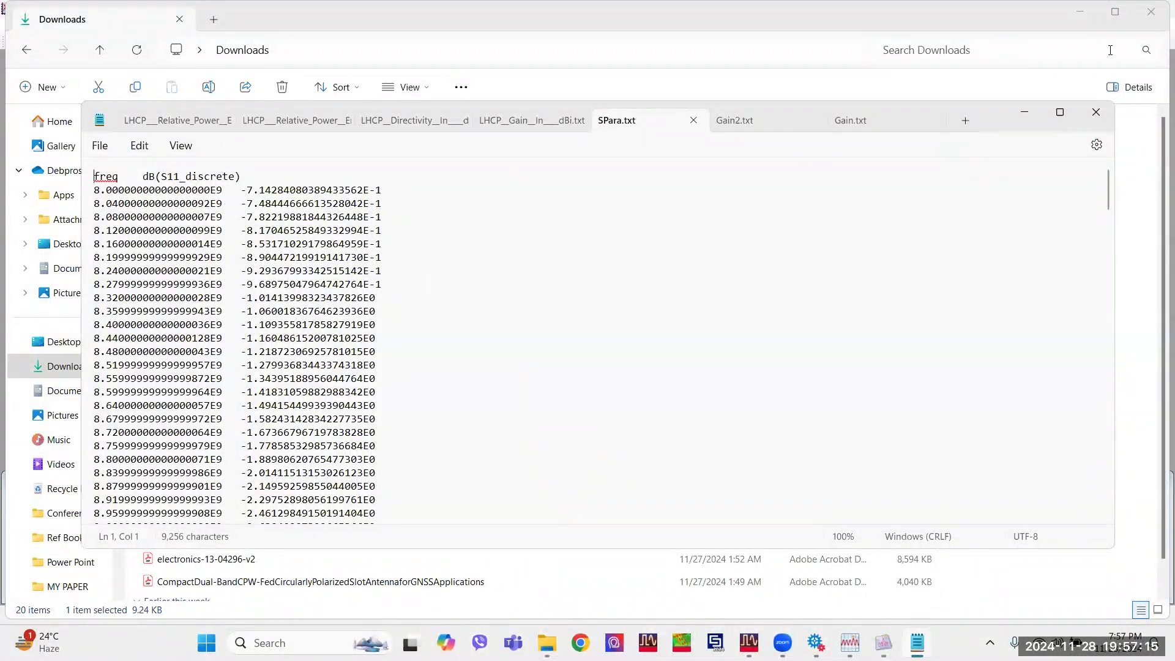
click(1095, 112)
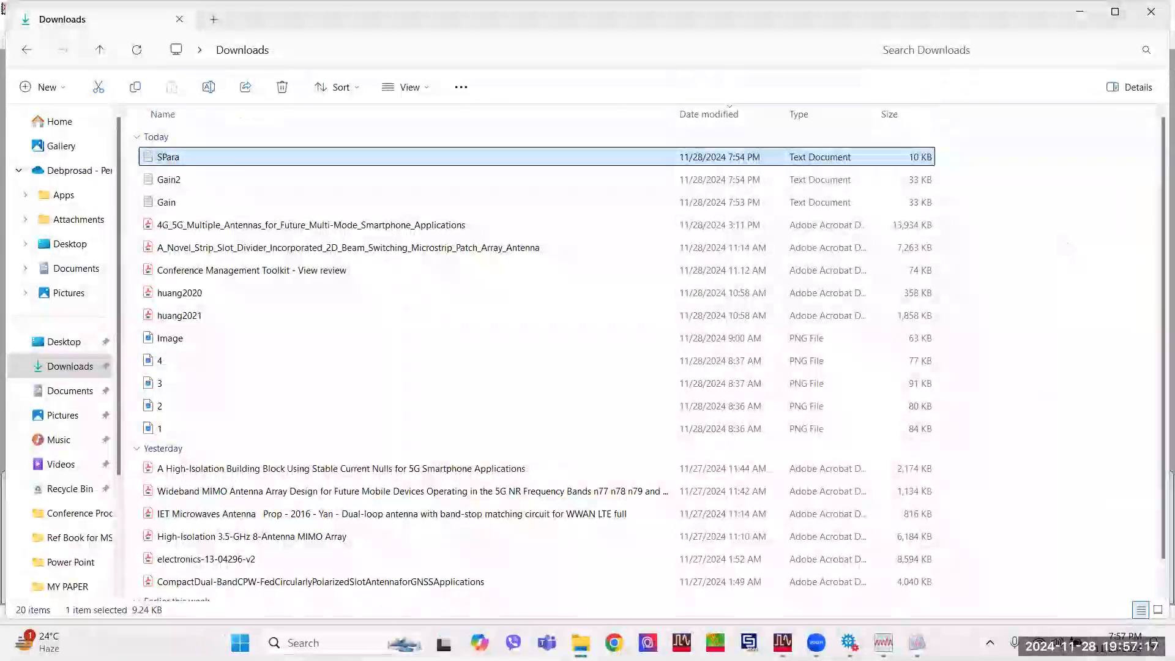
Switch to Igor Pro and set the wave import to Delimited Text with Make table enabled.
click(917, 643)
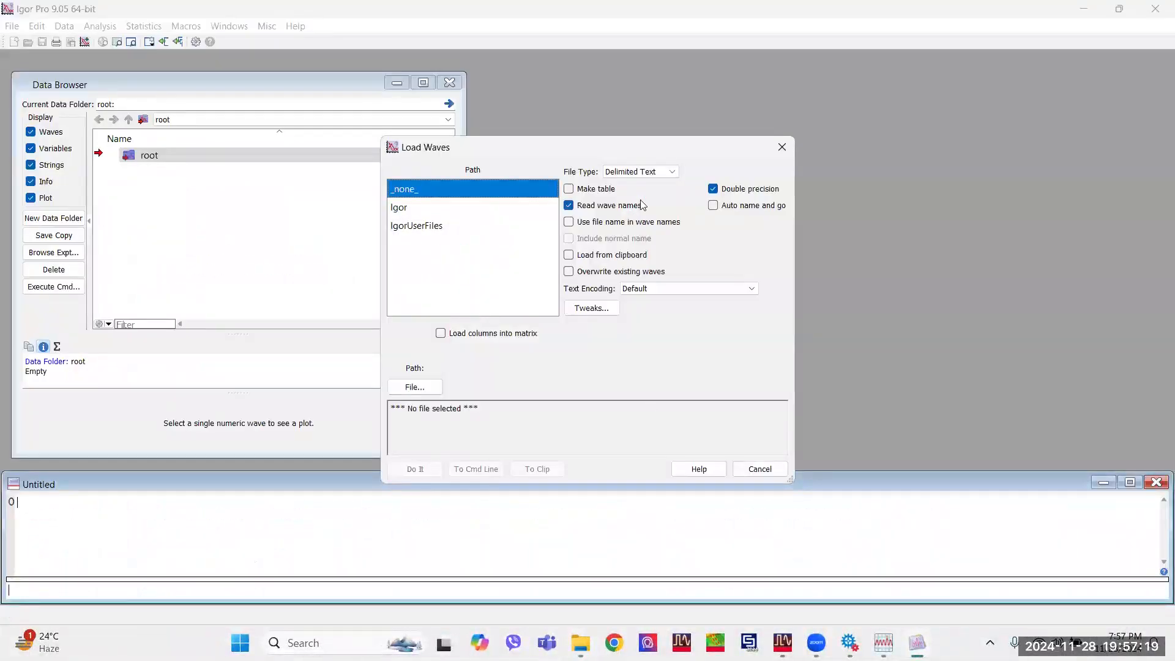
click(658, 173)
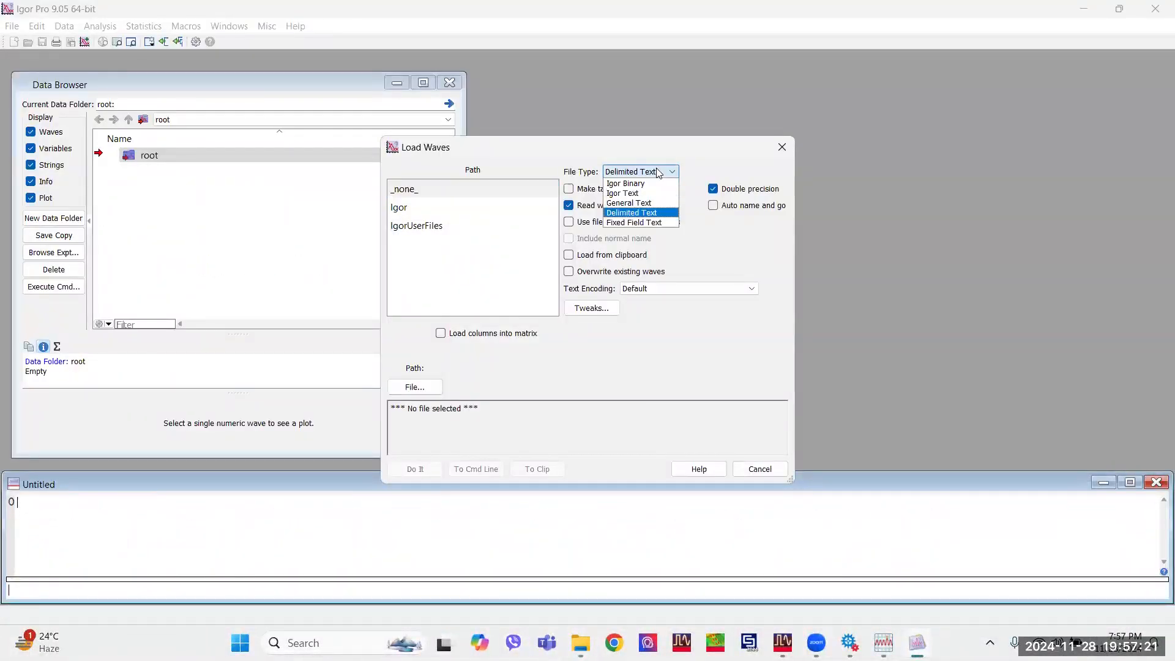
click(651, 216)
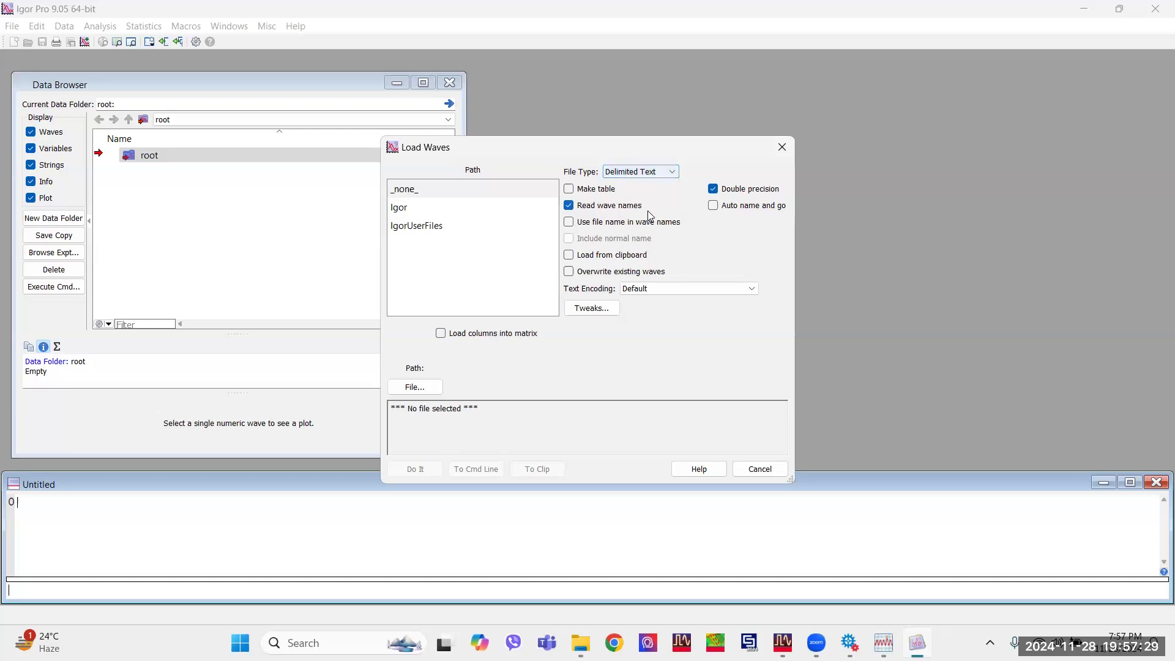
click(575, 194)
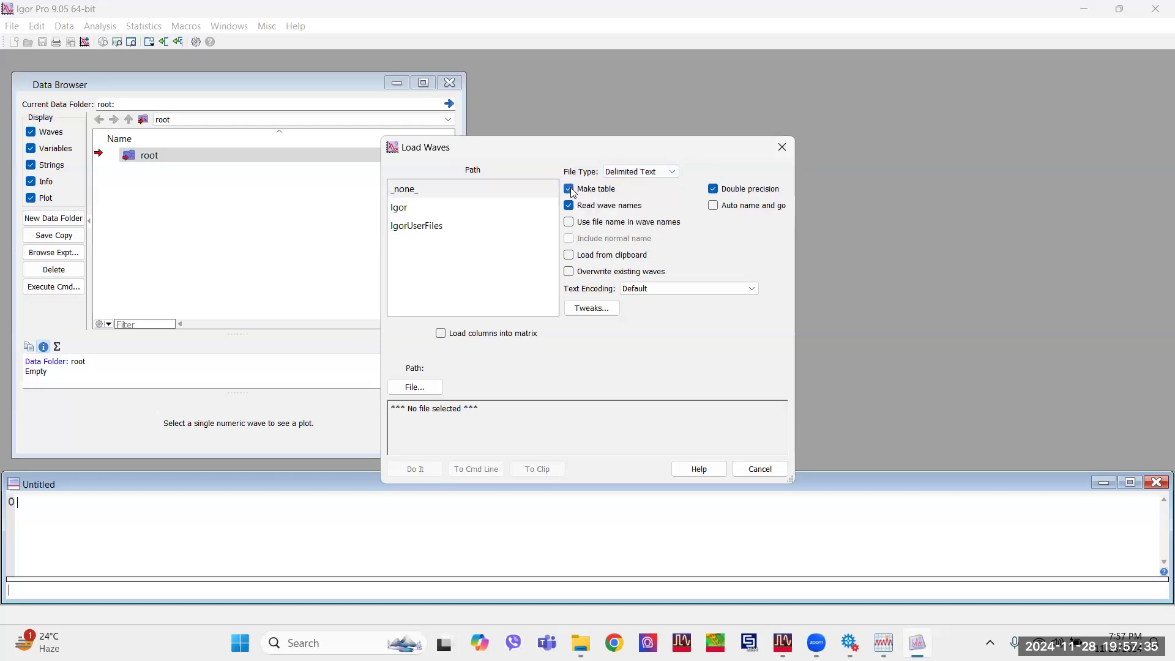
Choose Gain from the Downloads folder as the text file to load.
click(415, 387)
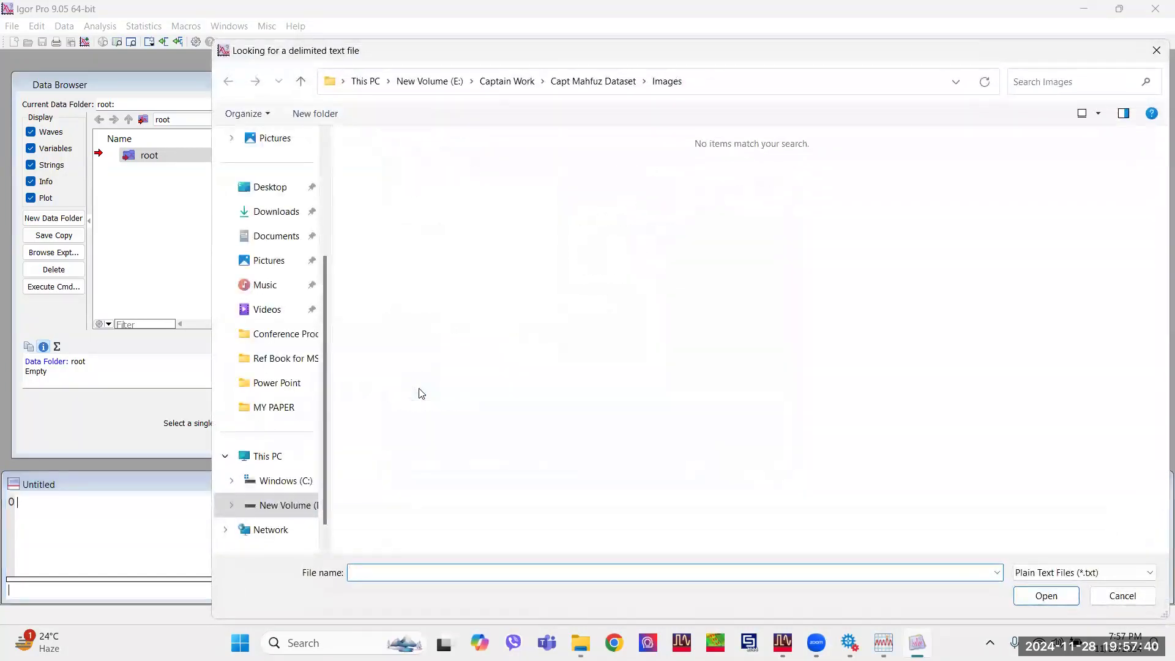
click(273, 225)
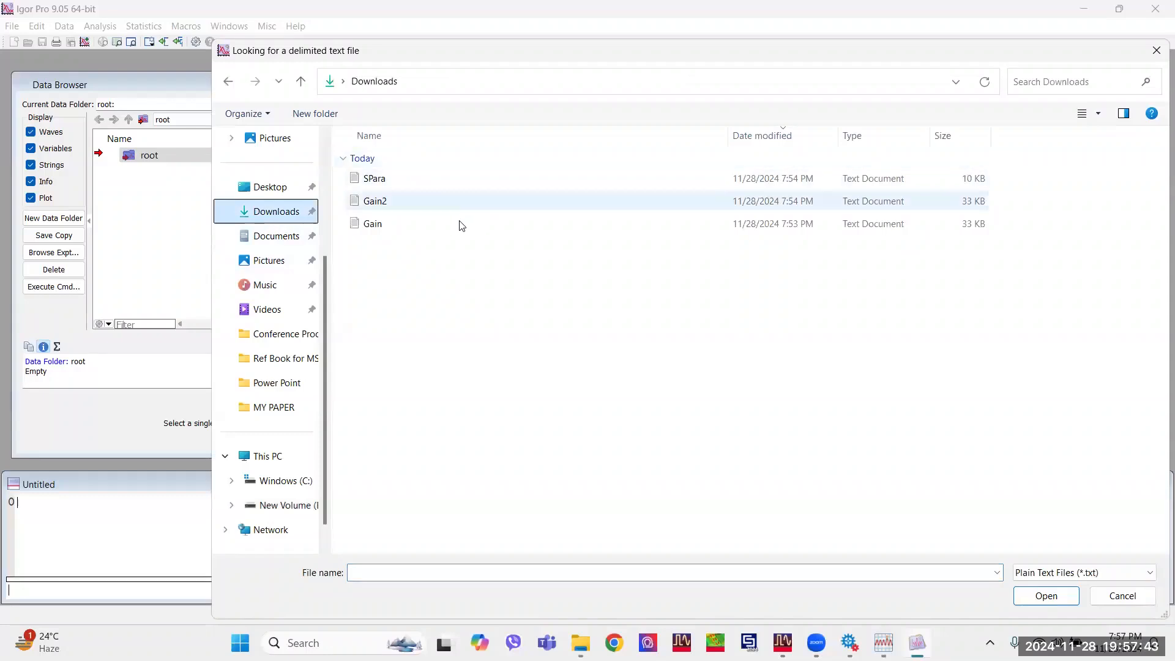
click(460, 224)
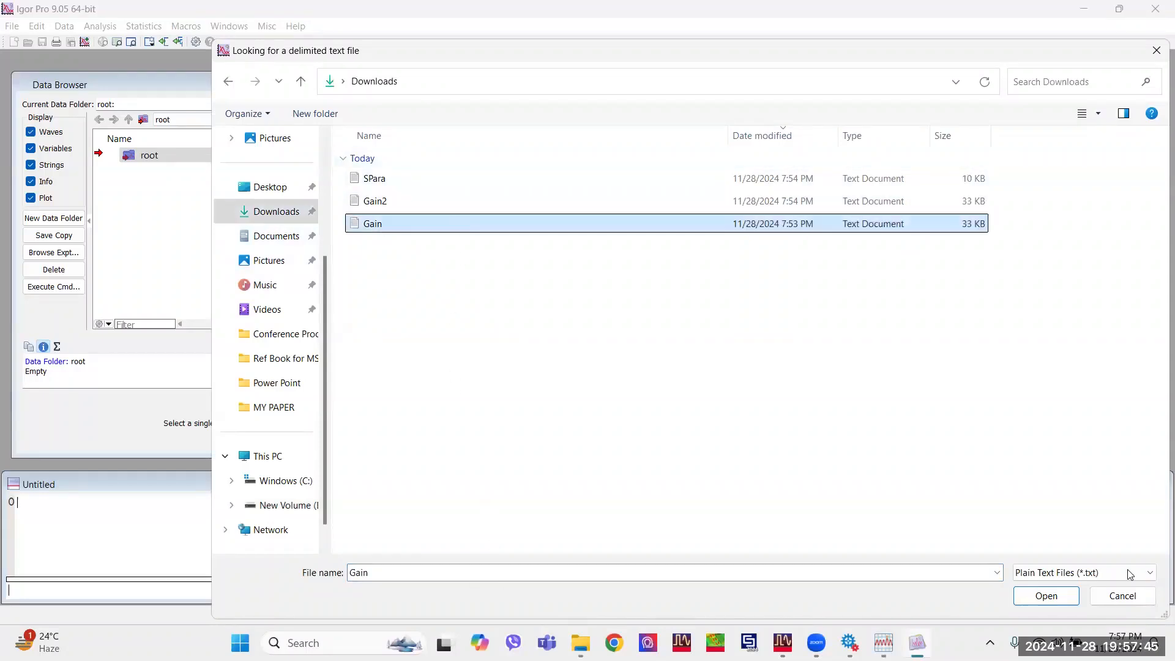
click(1044, 595)
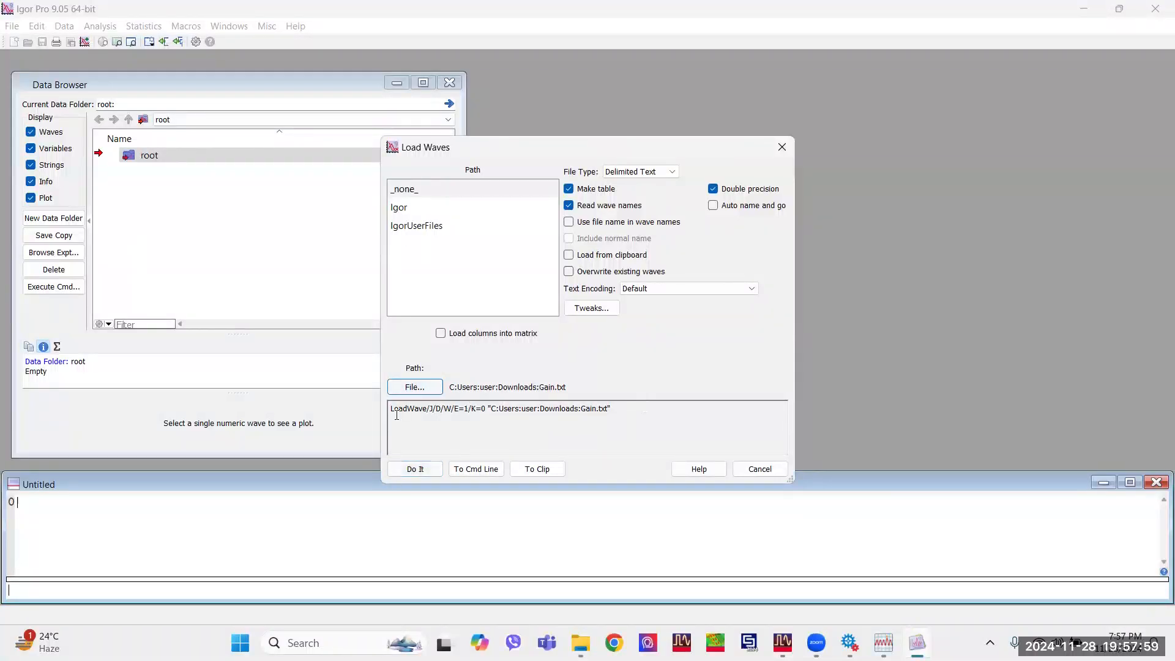
drag(391, 409, 618, 408)
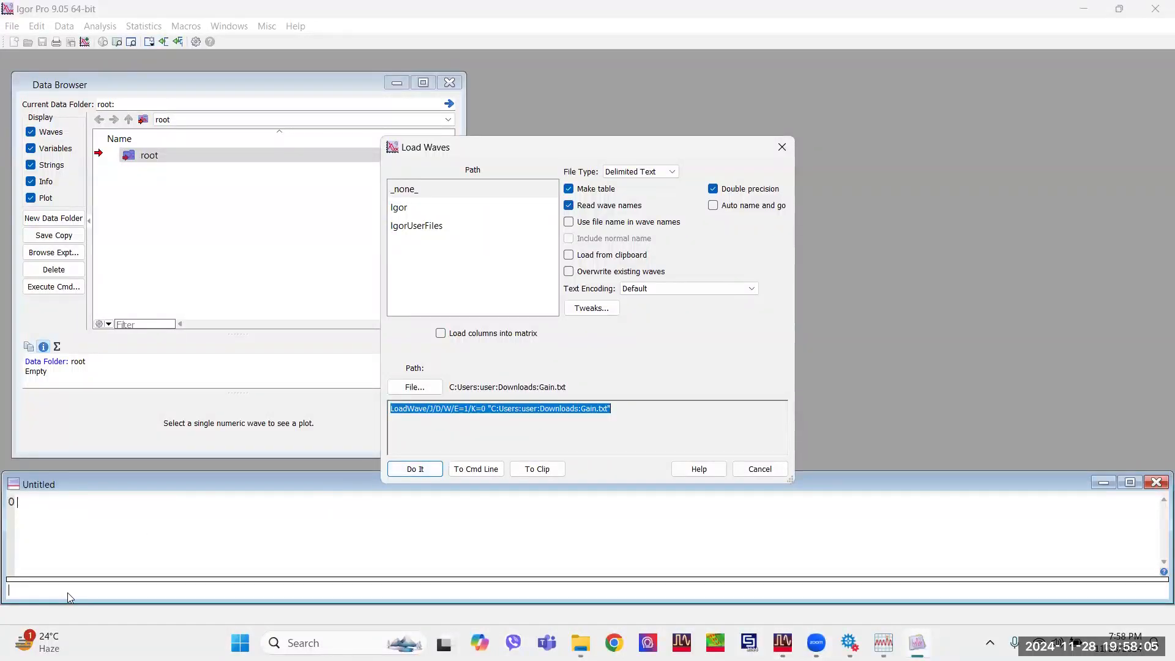
Load Gain.txt with the wave names Theta and dB_Gain_, and look through the rows of its table.
click(415, 468)
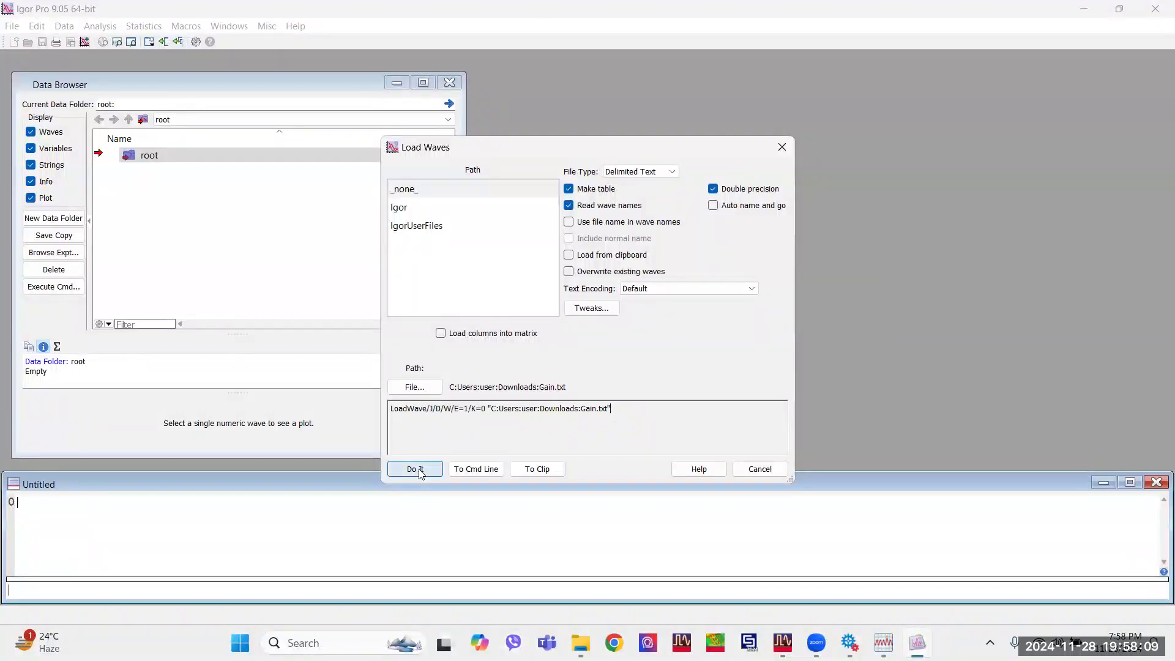
click(478, 336)
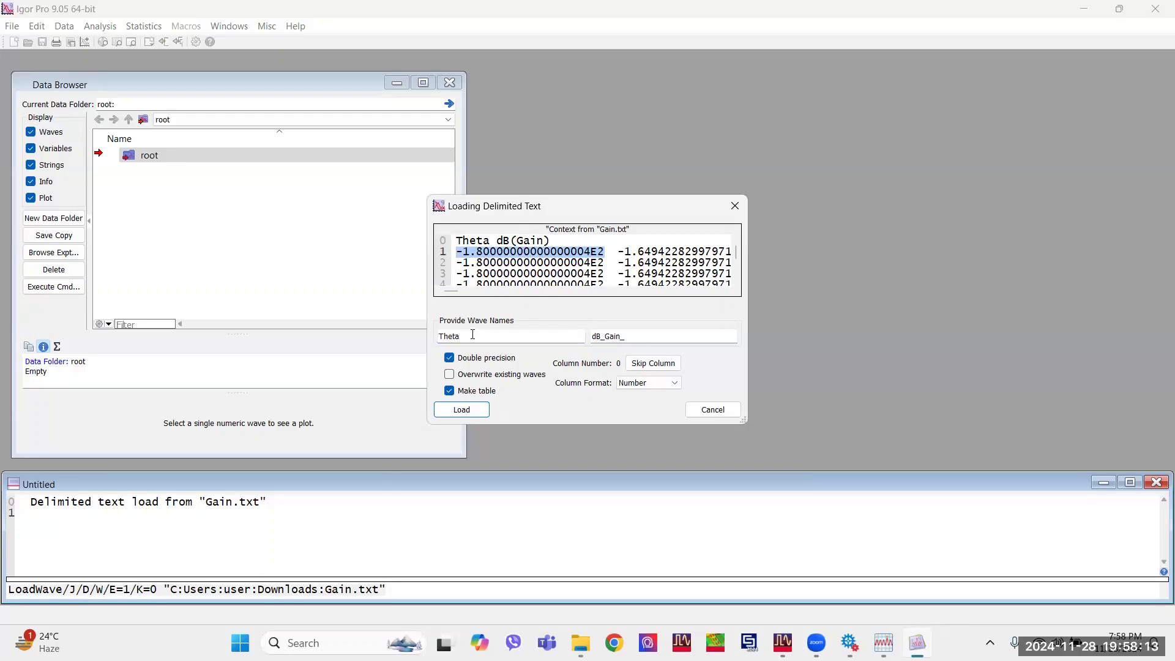
click(472, 415)
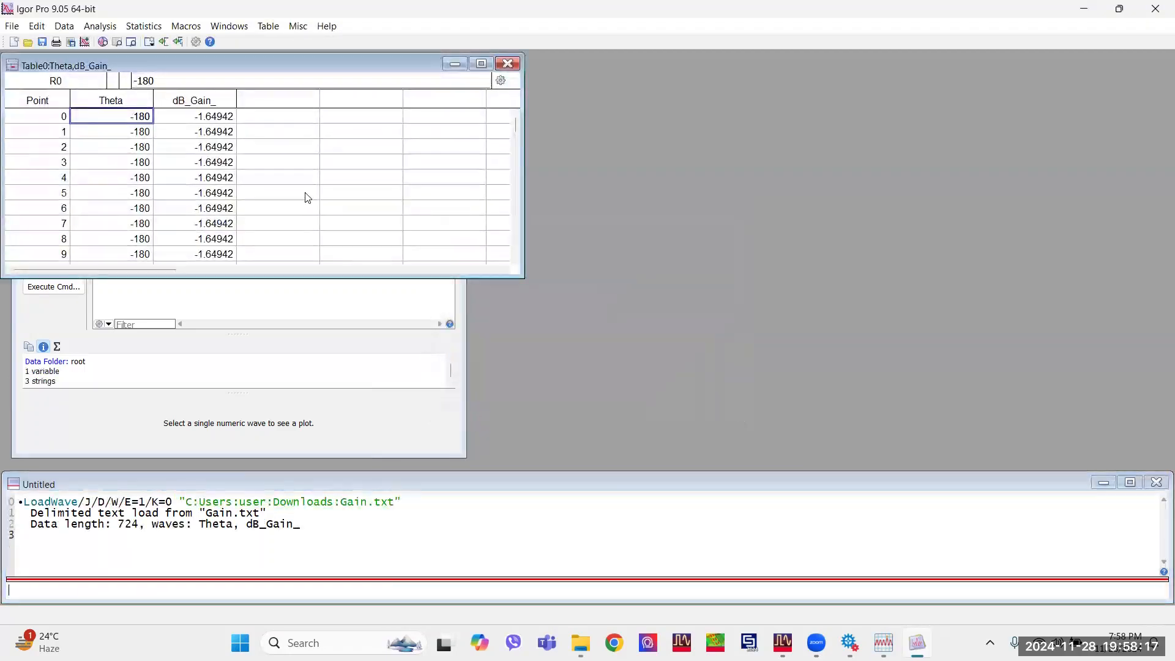
scroll(198, 169, down, 20)
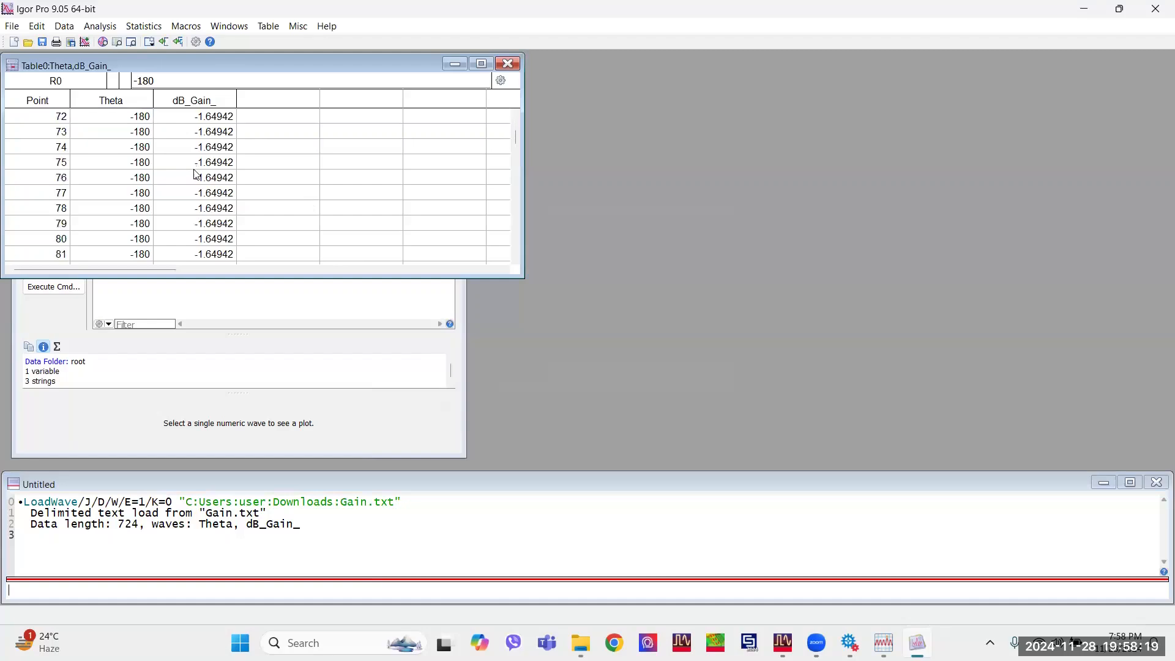
scroll(197, 181, down, 17)
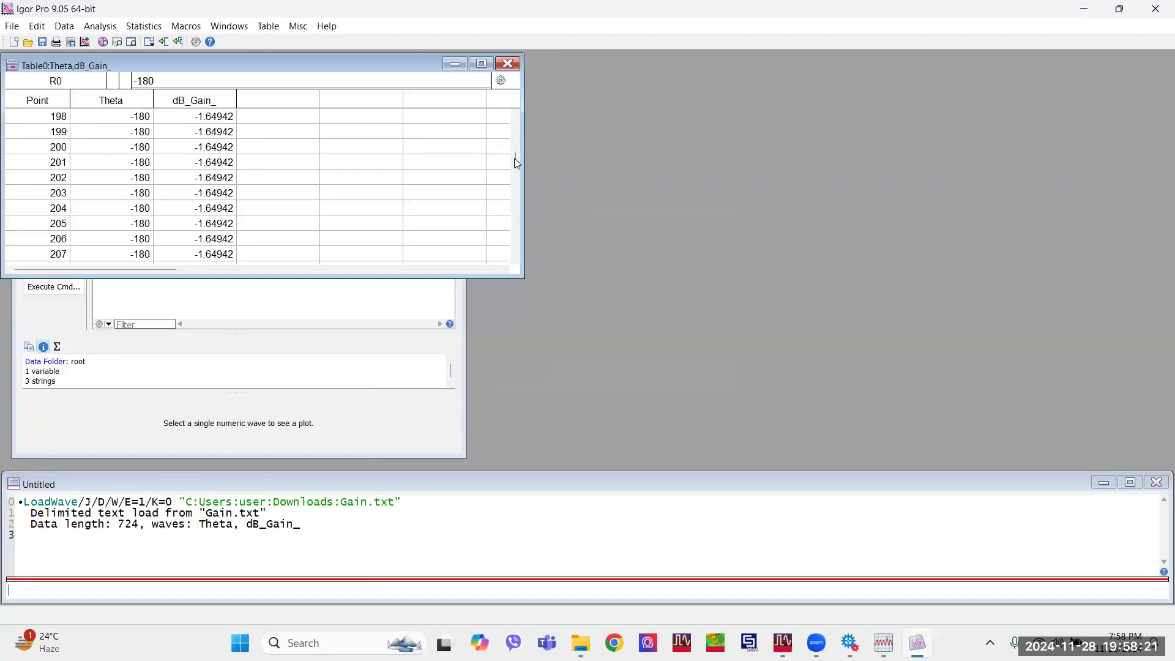
drag(516, 160, 514, 114)
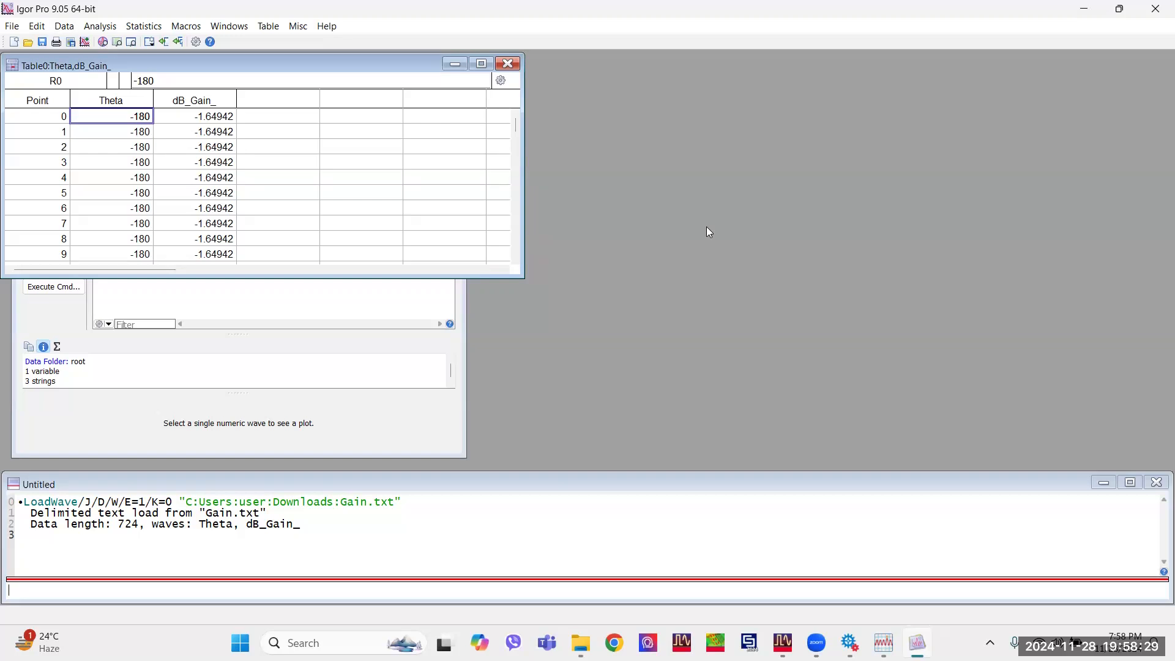
Start another delimited text load using Gain2 from the Downloads folder.
key(ctrl+l)
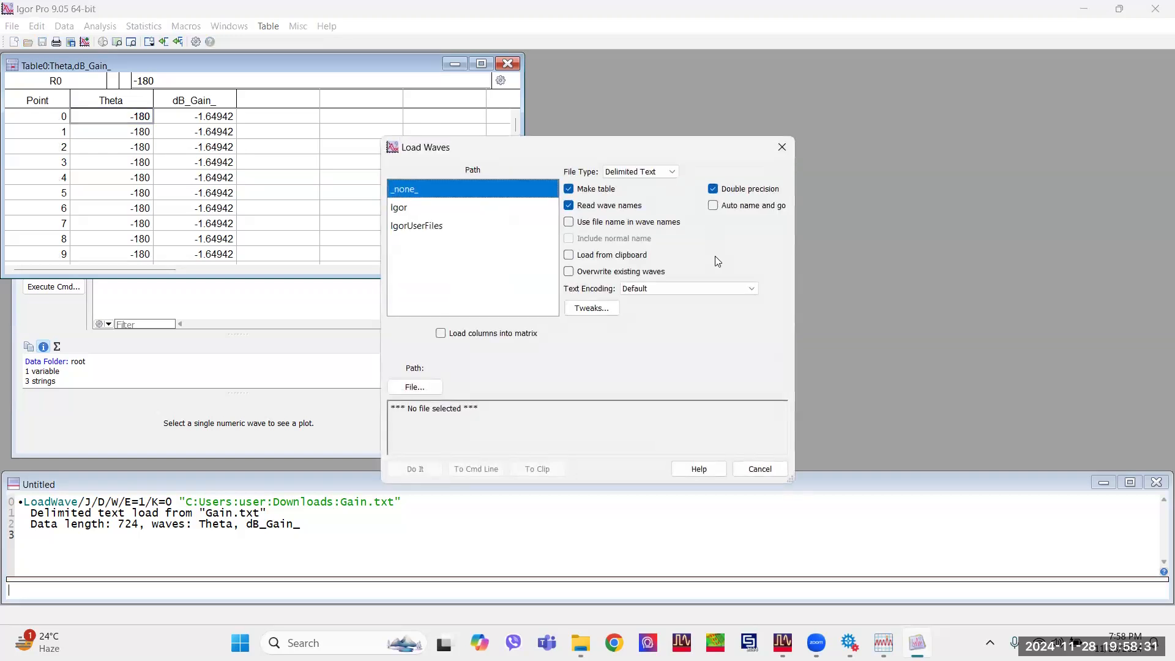
click(413, 388)
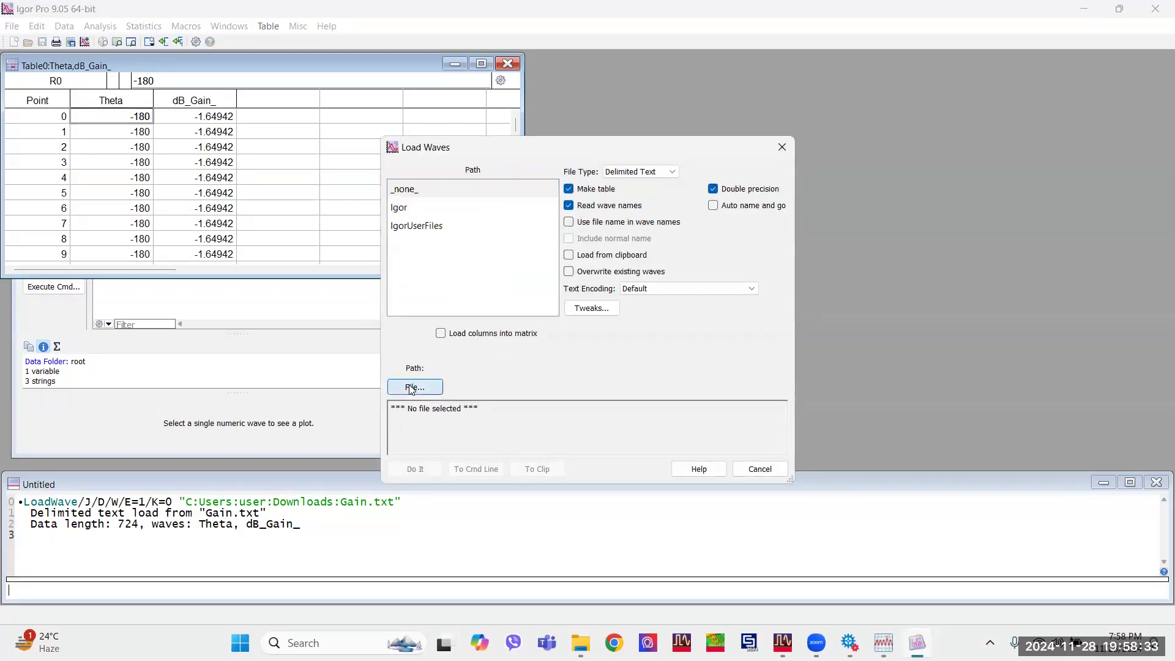
click(407, 200)
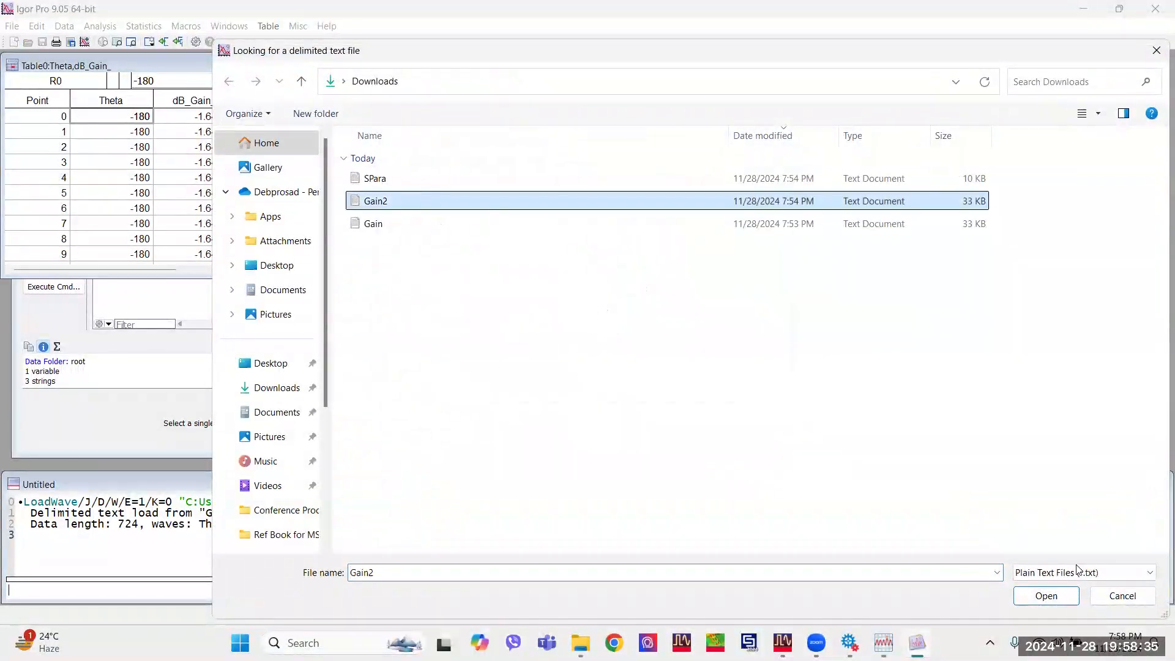
click(1045, 596)
click(422, 469)
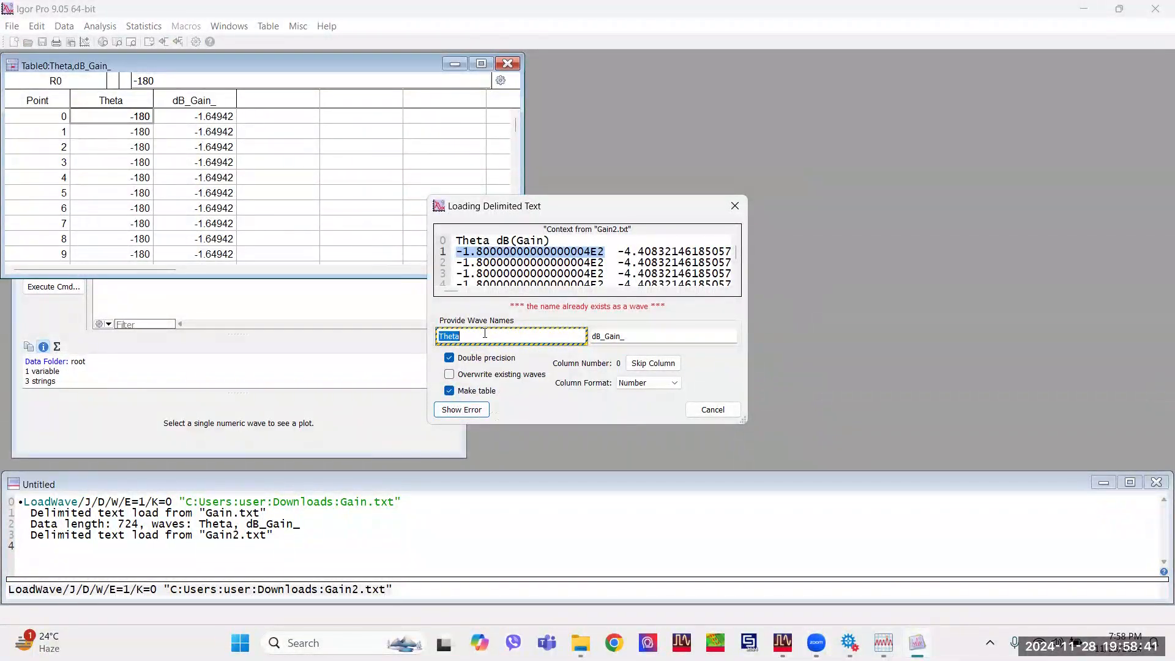
Name the Gain2 waves Theta12 and dB_Gain_2, load them, and move their table clear of the first one.
click(485, 333)
text(12)
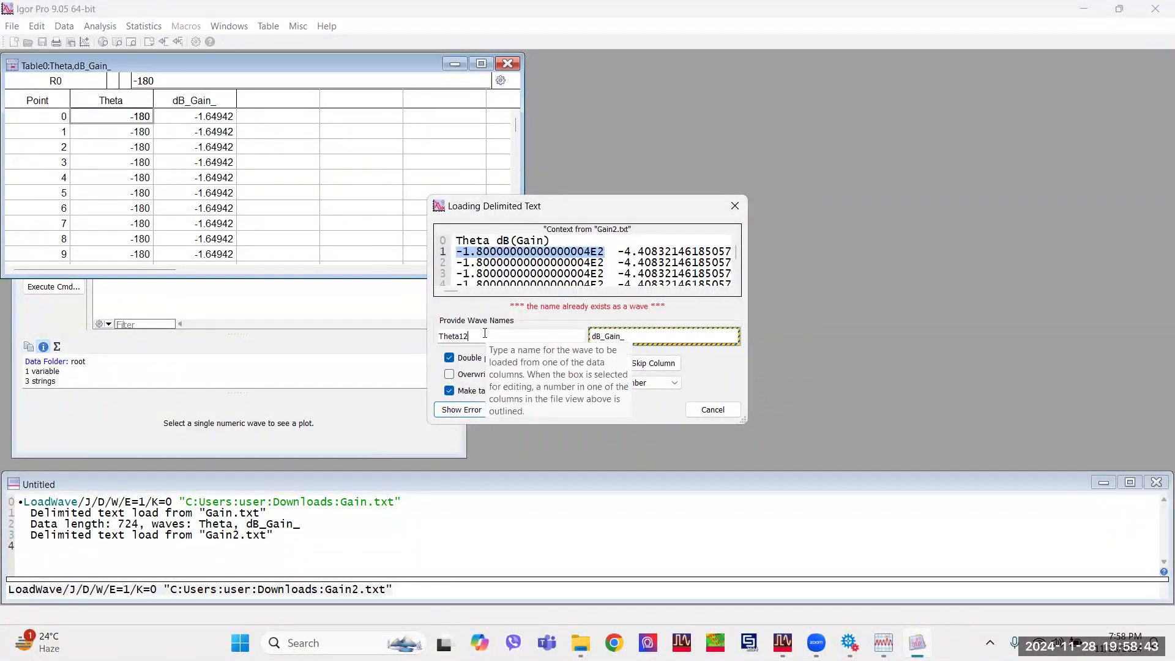
click(643, 337)
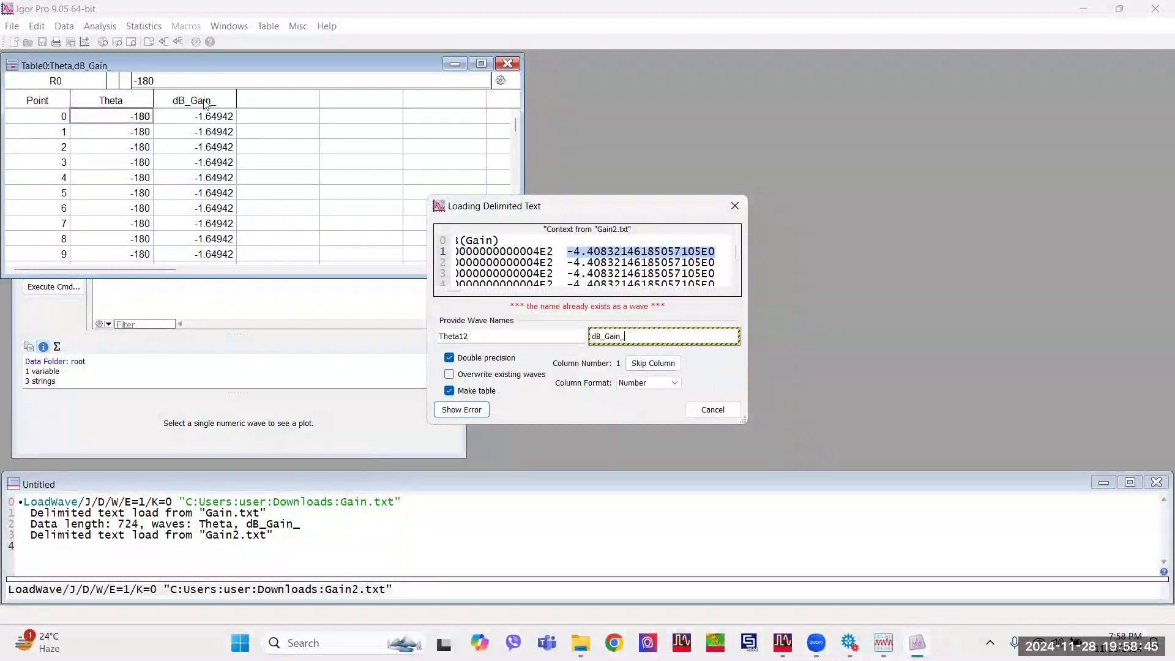
text(2)
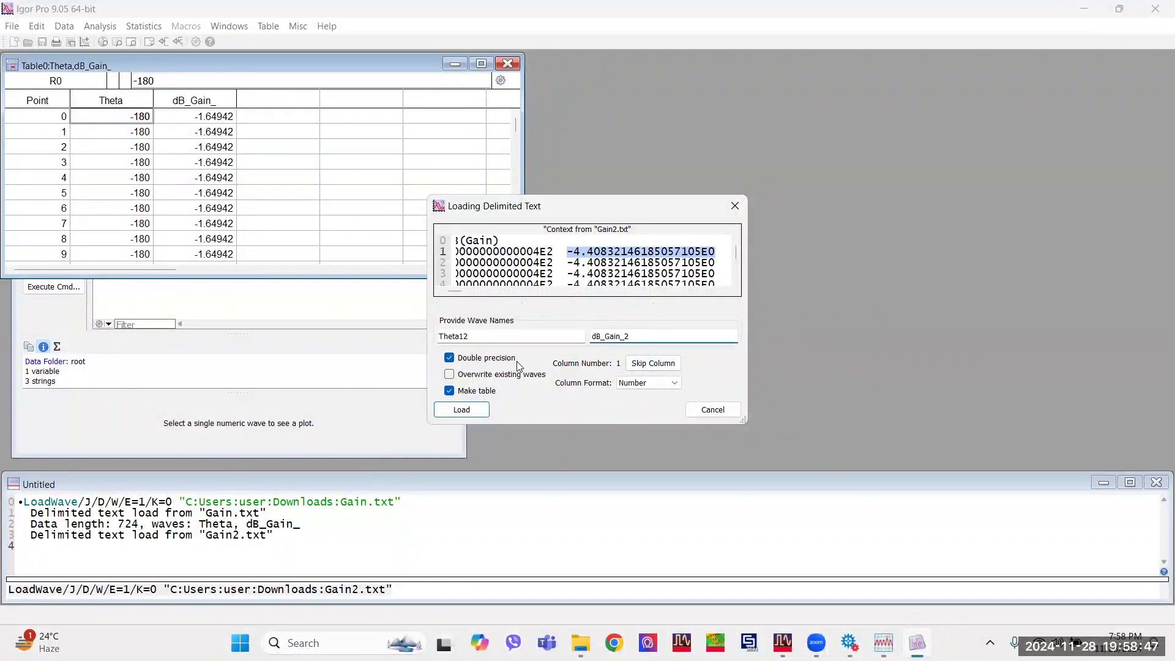
click(460, 410)
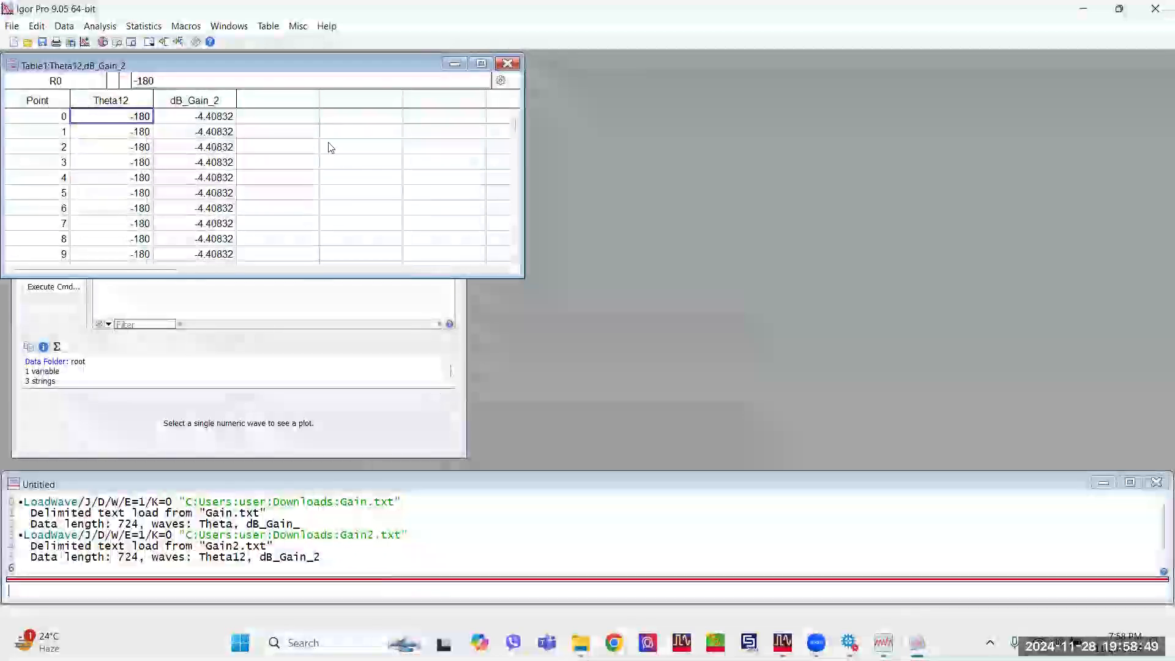
drag(277, 69, 323, 218)
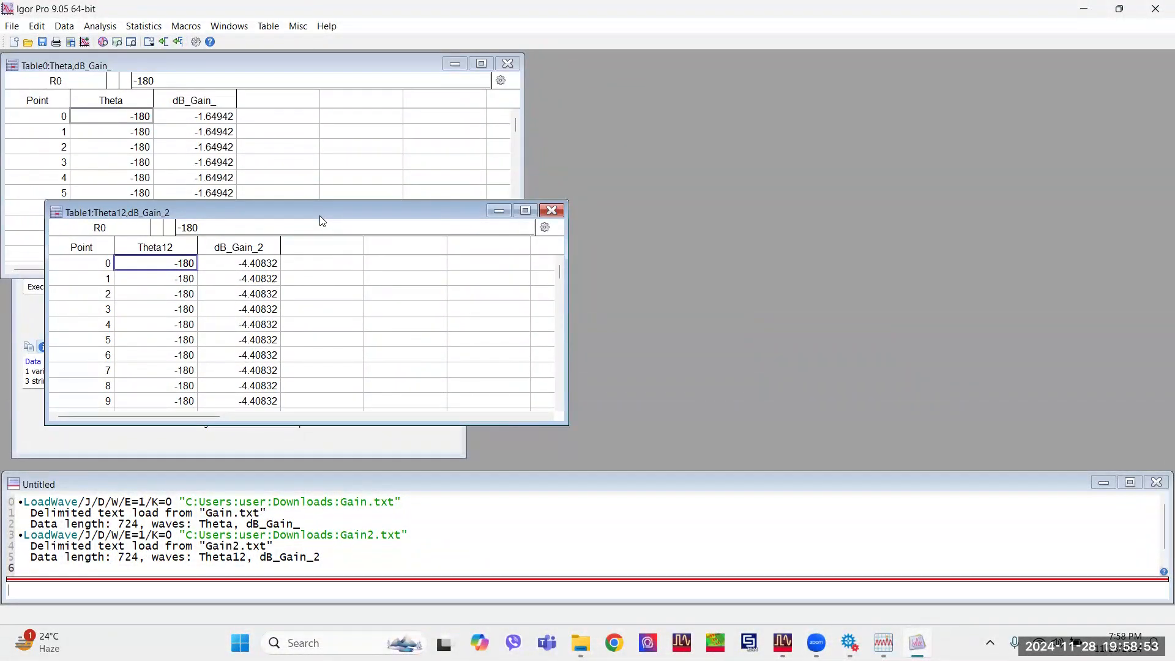
Load SPara from the Downloads folder as delimited text with the wave names freq and dB_S11_discrete_.
key(ctrl+l)
click(429, 390)
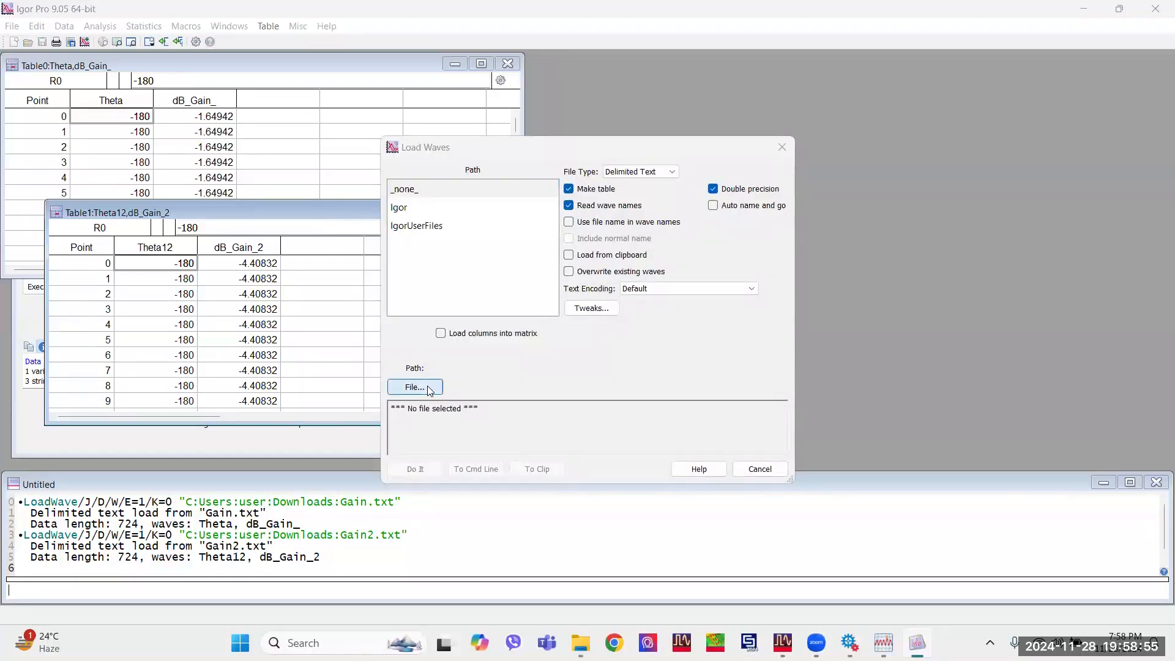
click(415, 190)
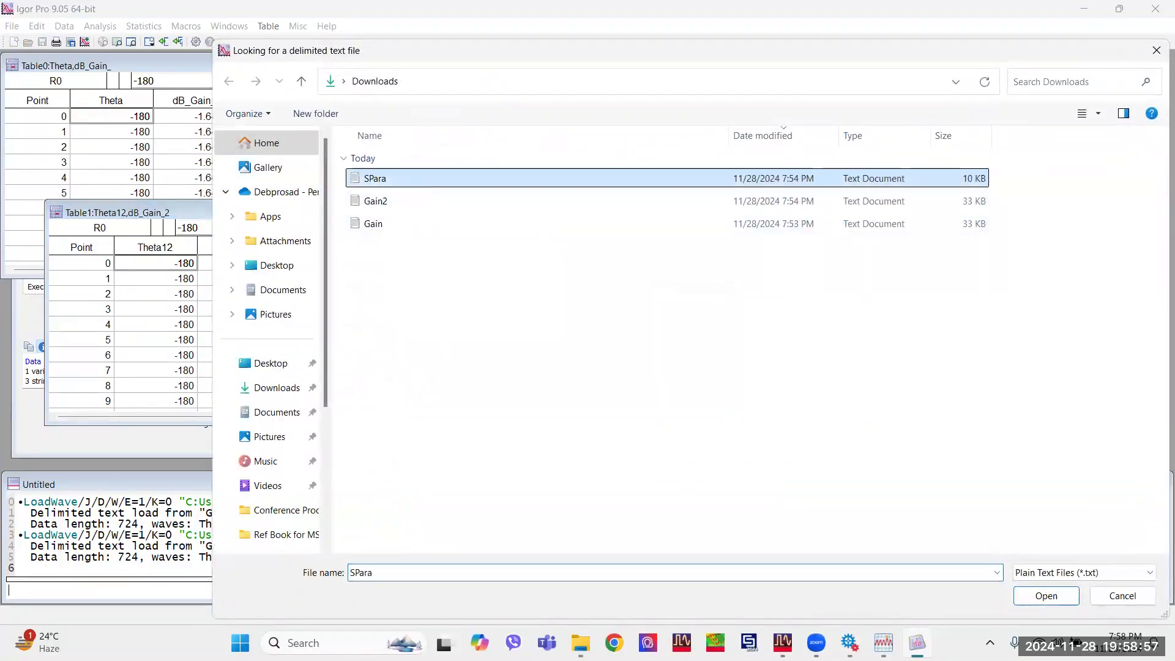
click(1065, 596)
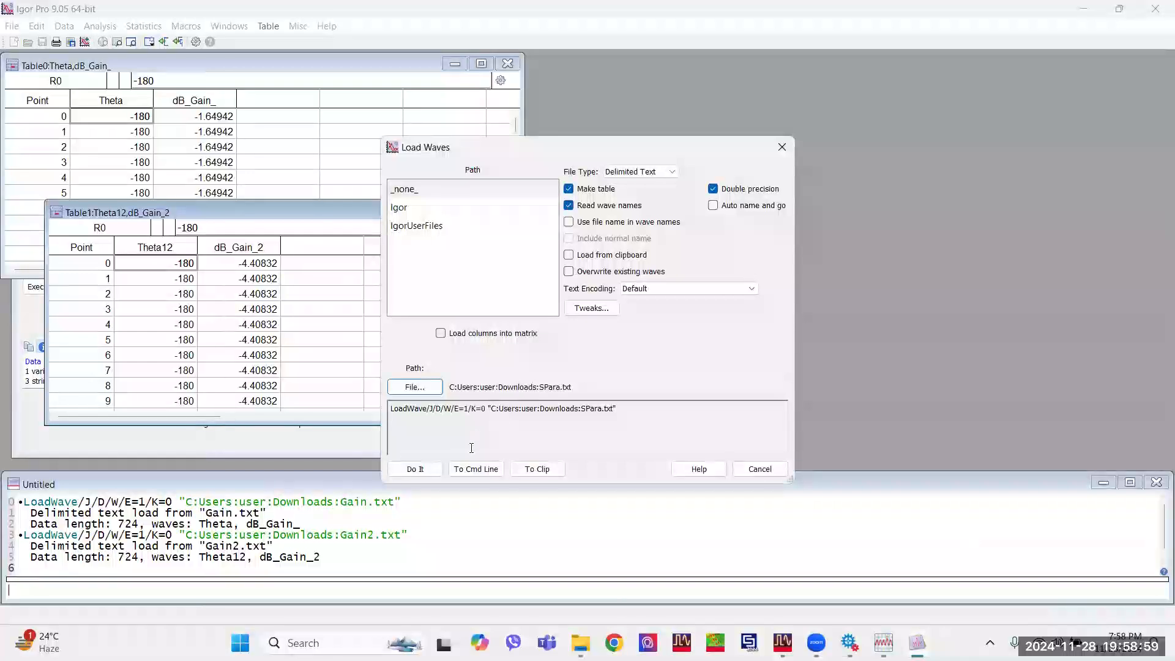
click(423, 470)
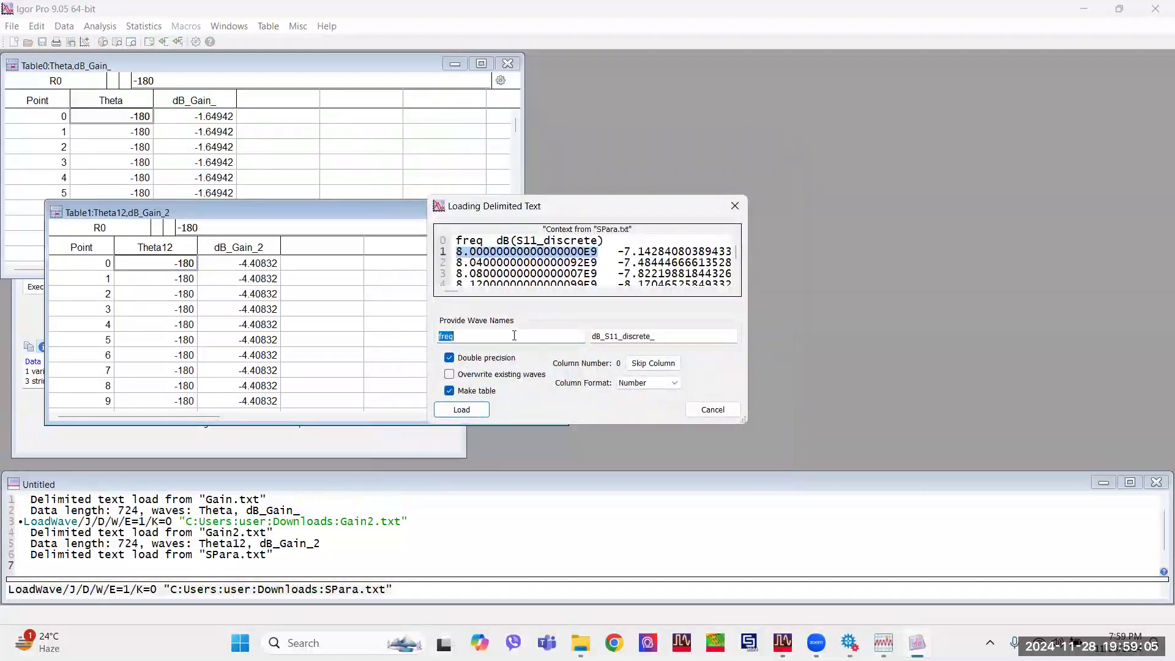
click(481, 412)
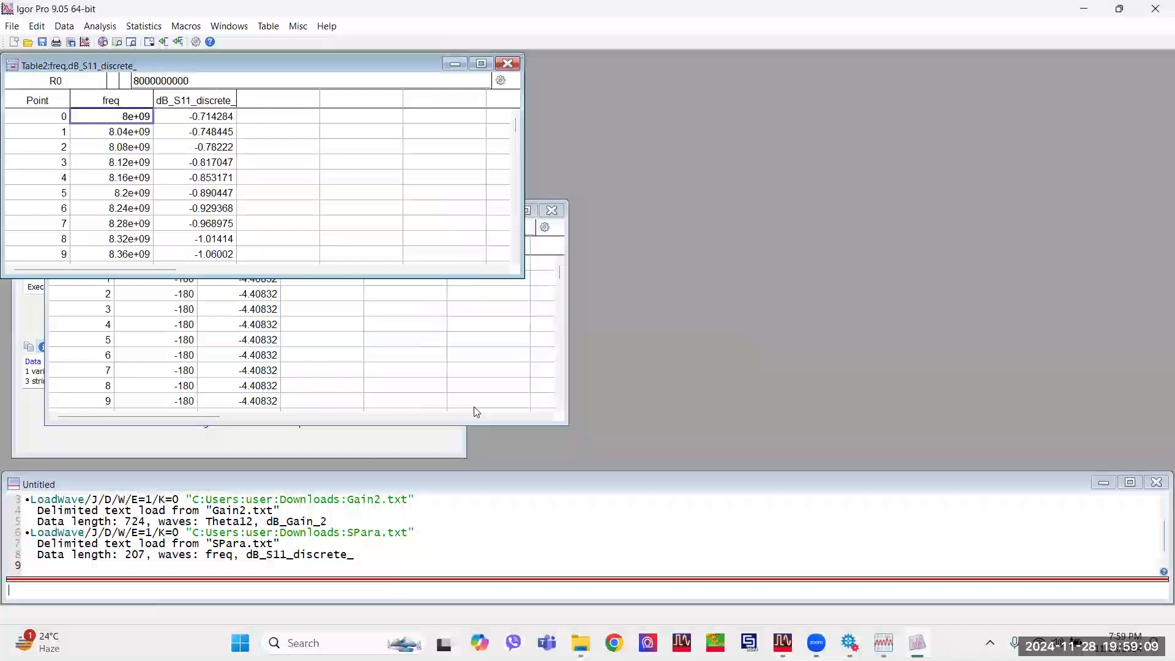
click(884, 642)
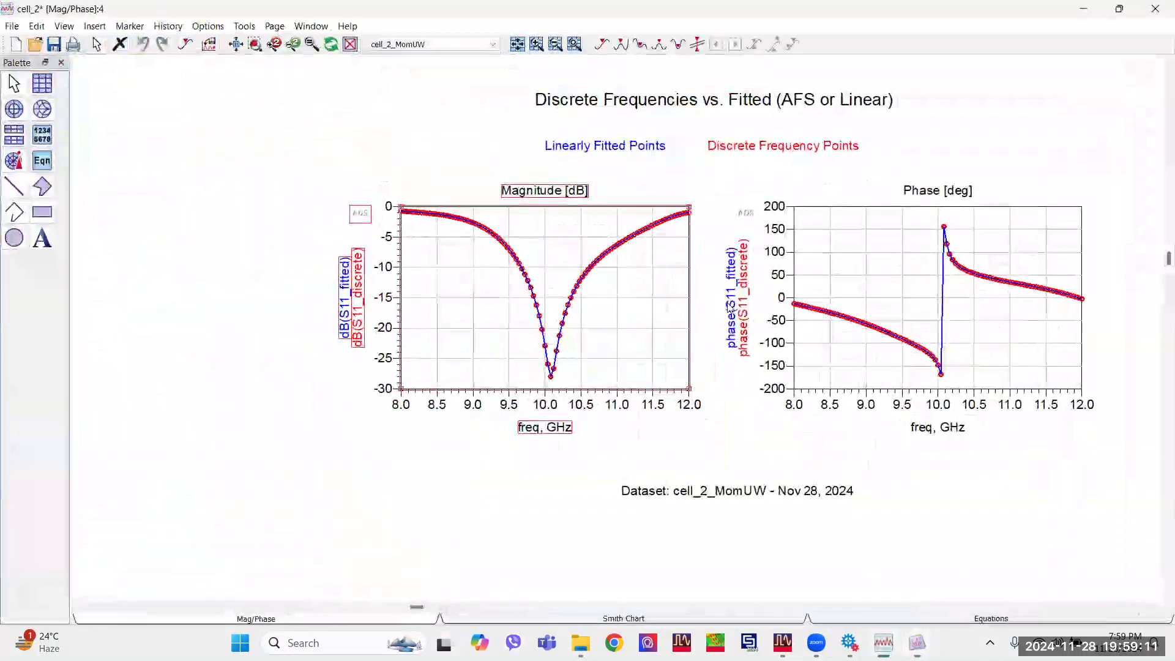
click(1156, 8)
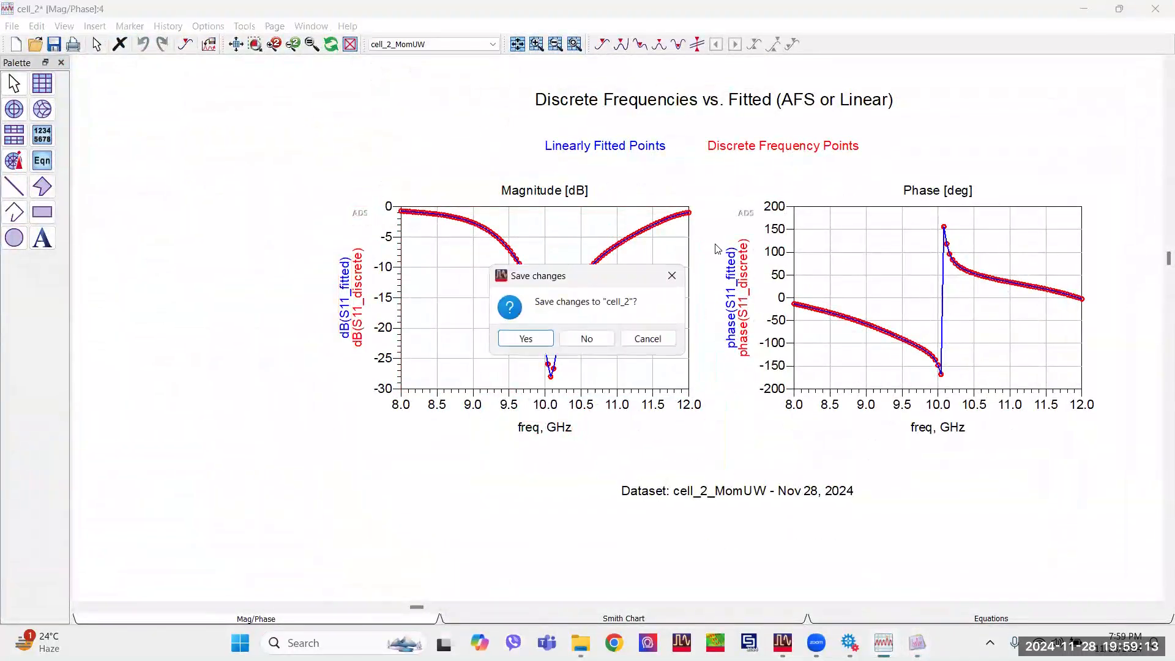
click(634, 344)
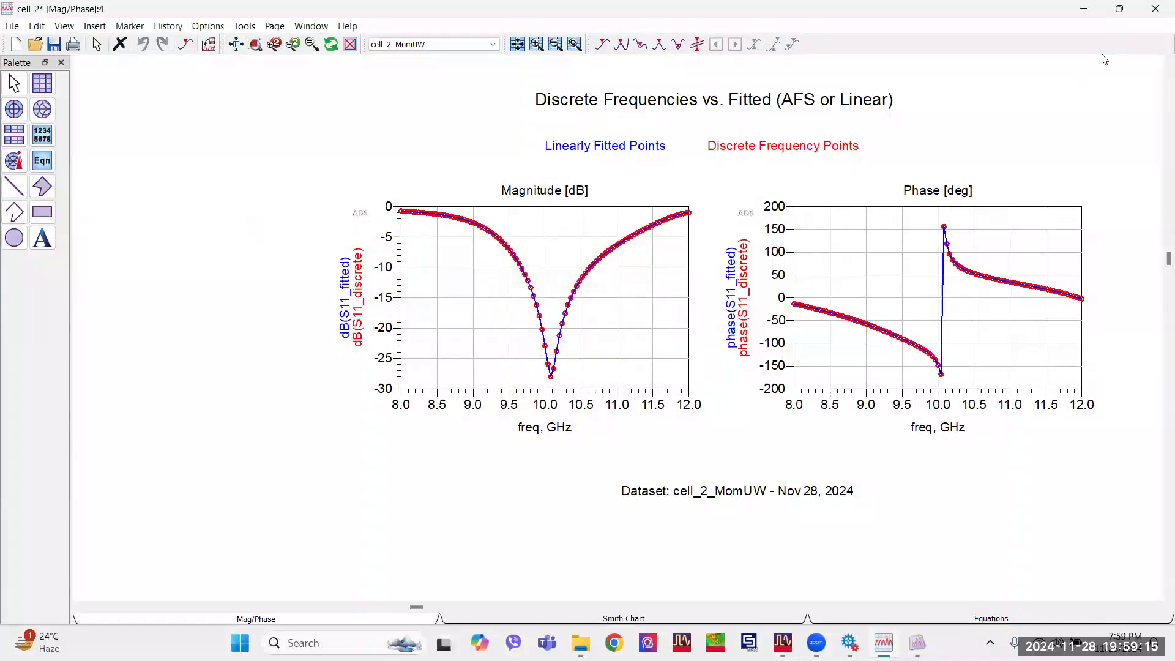
click(1088, 8)
Move the S11 table clear of the two gain tables and open the New Graph dialog.
drag(176, 63, 494, 141)
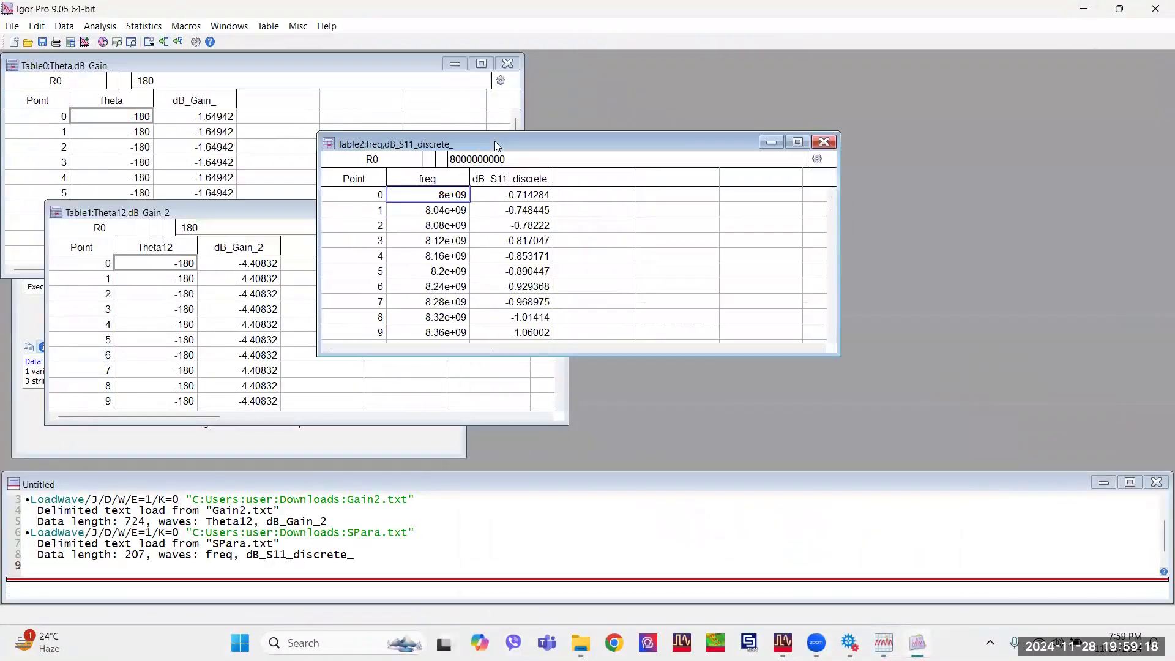
click(235, 27)
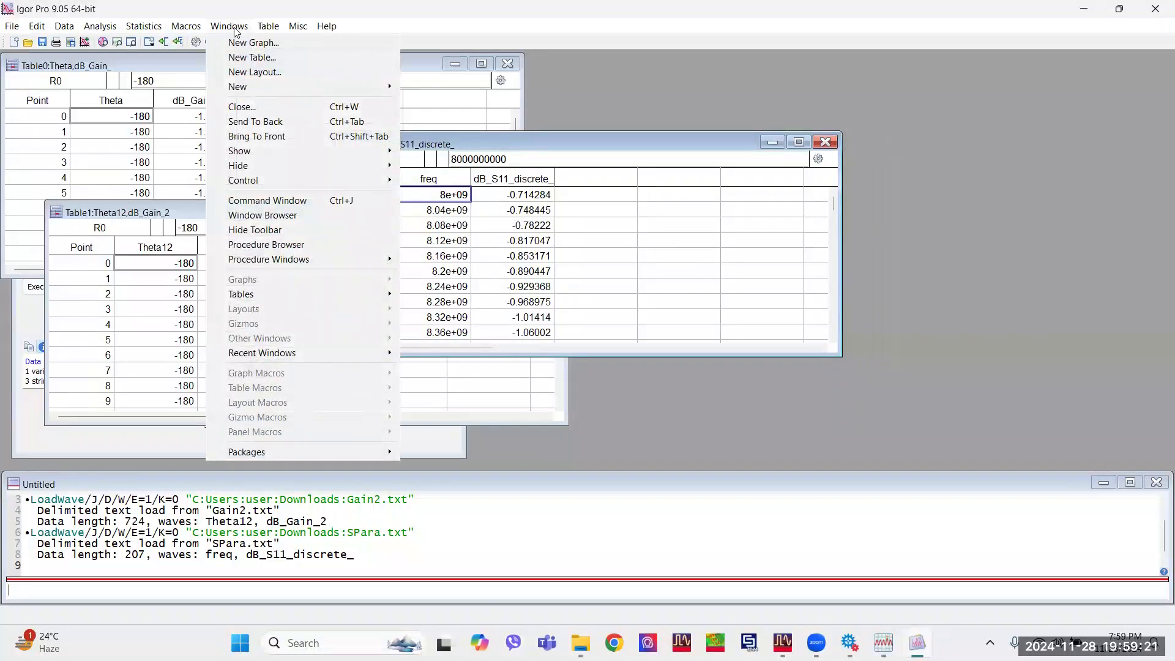
click(238, 42)
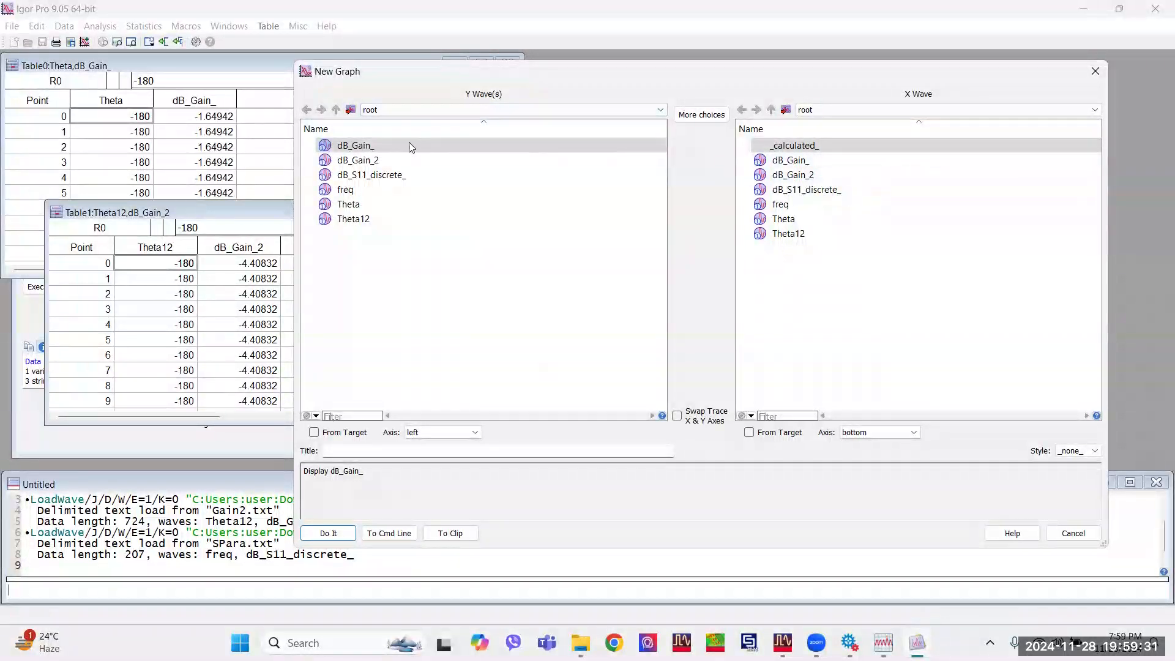
Create a graph of dB_S11_discrete_ as the Y wave against freq as the X wave.
click(806, 221)
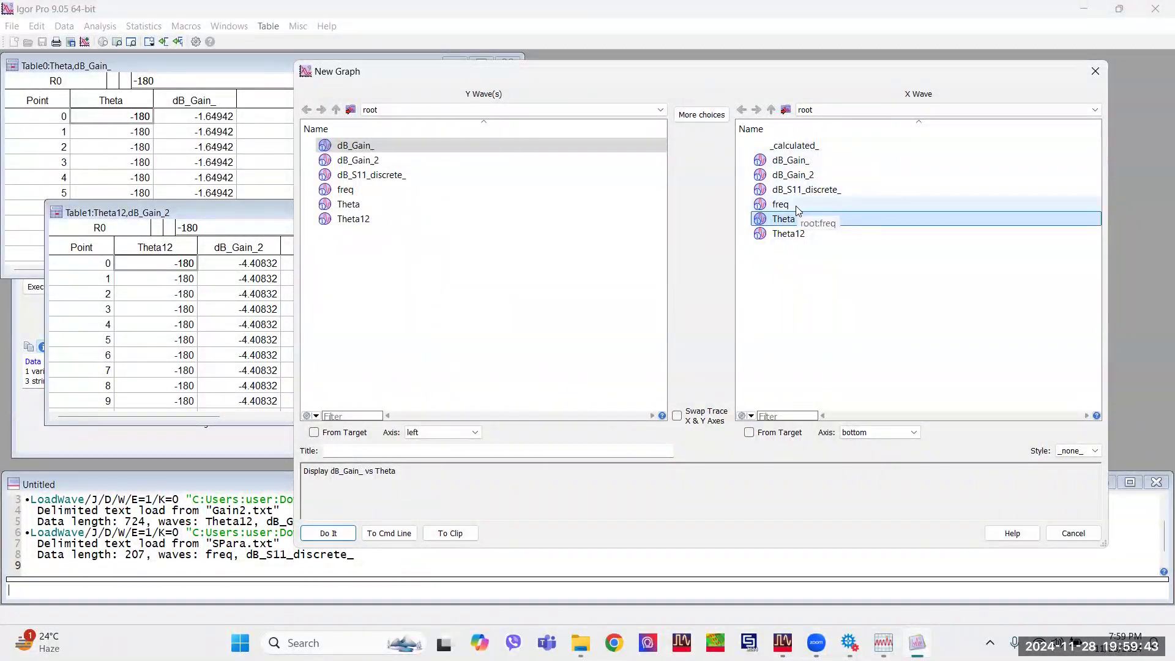
click(796, 206)
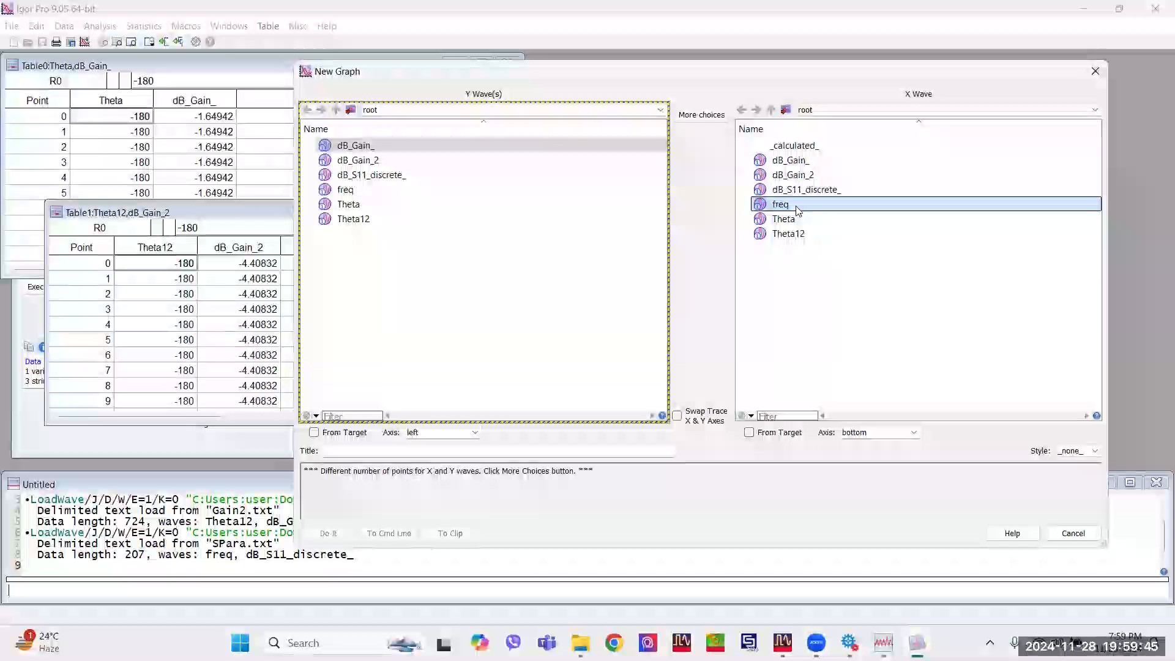
click(372, 145)
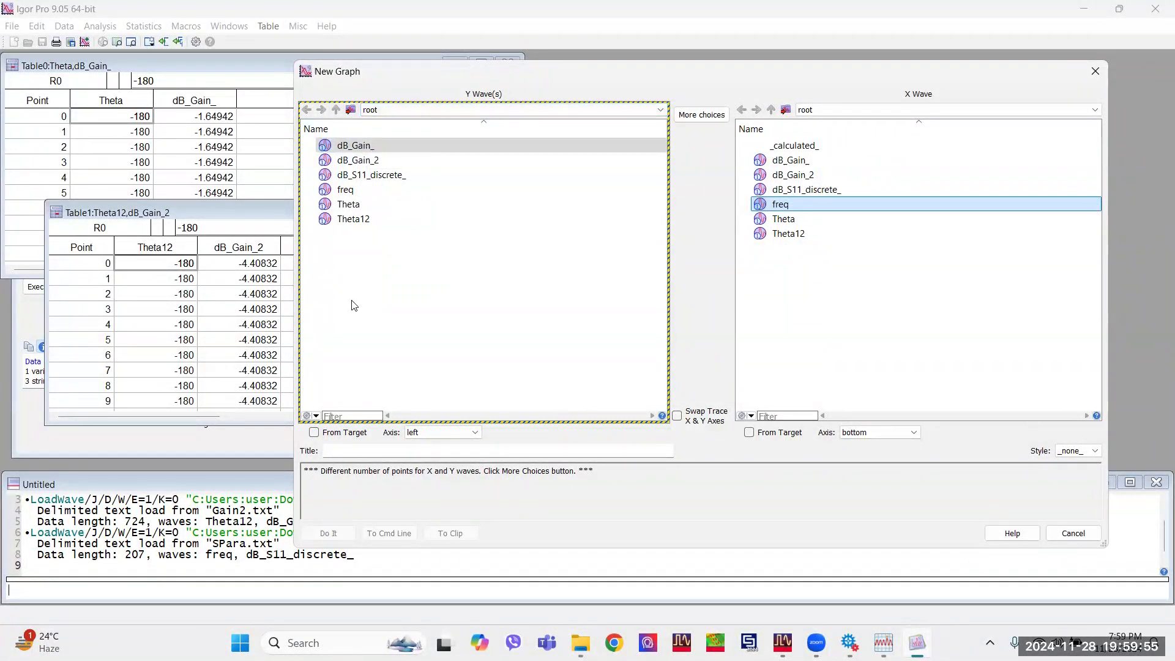
click(355, 176)
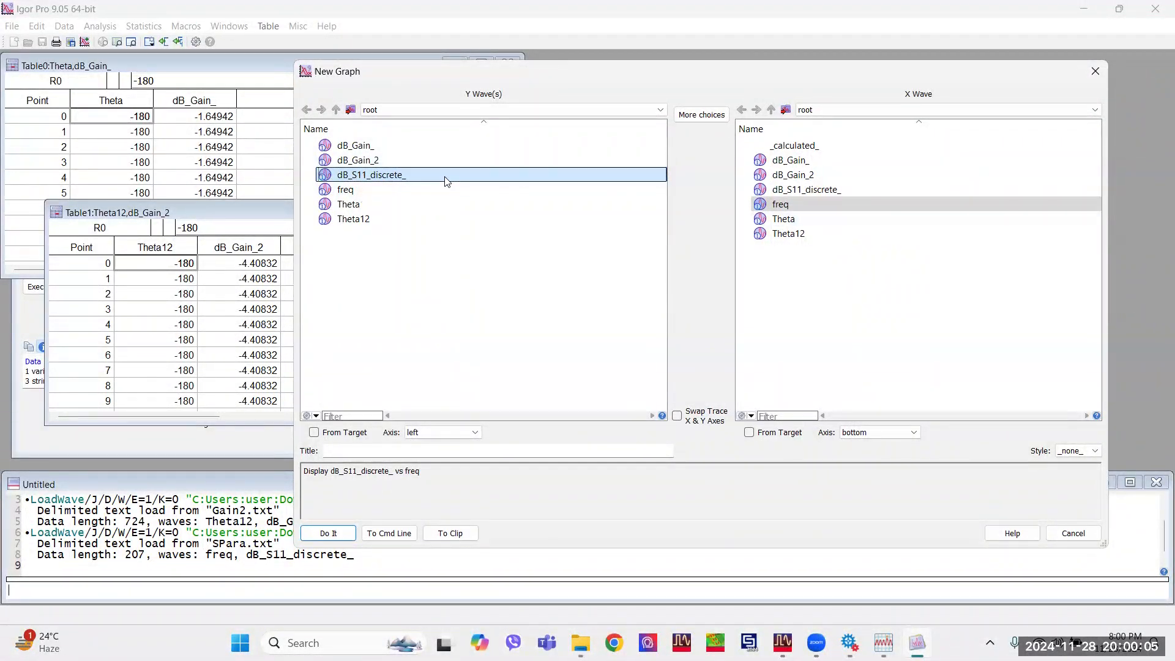
click(339, 535)
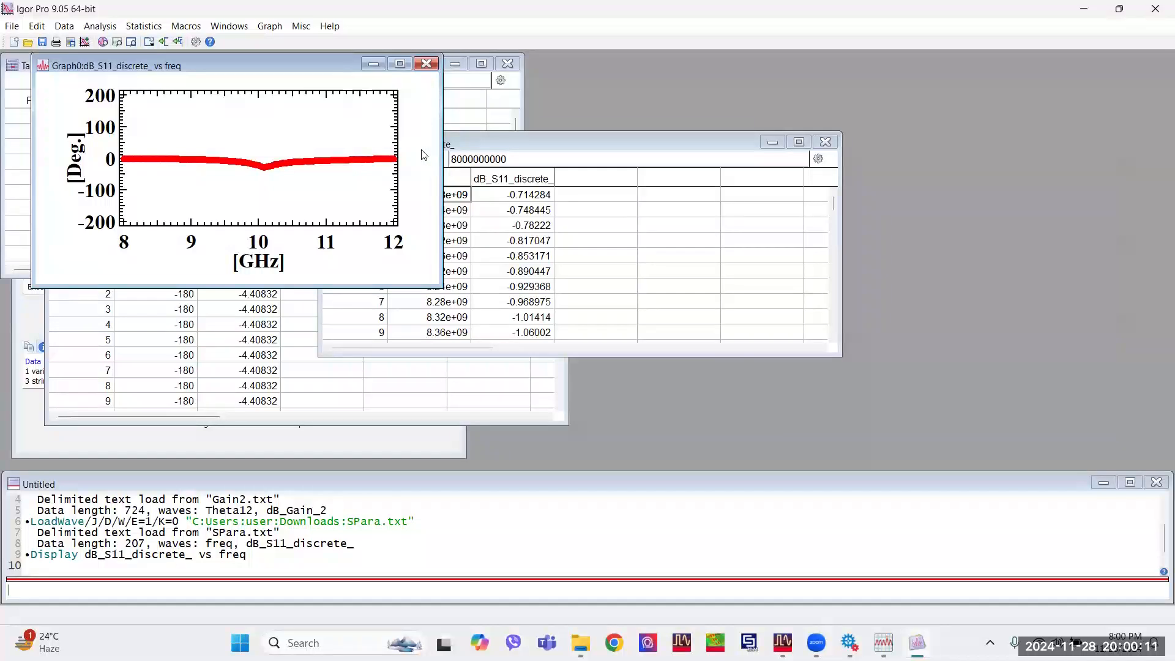
Turn preferences off and close the S11 graph that was drawn with the preferred style.
click(298, 28)
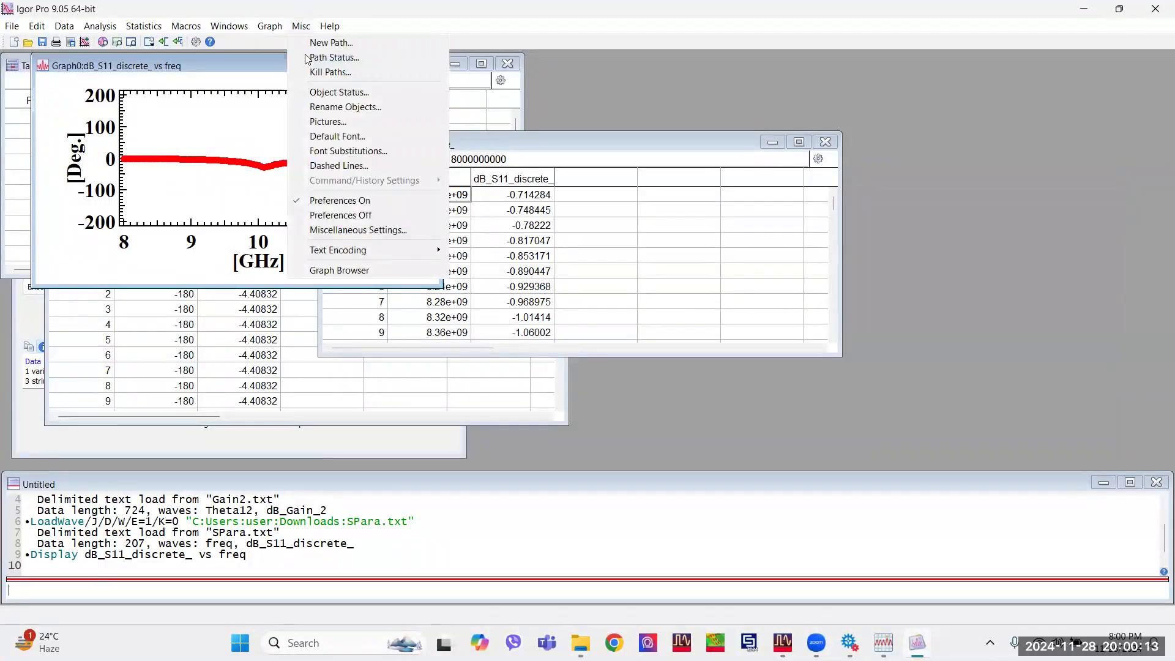
click(351, 219)
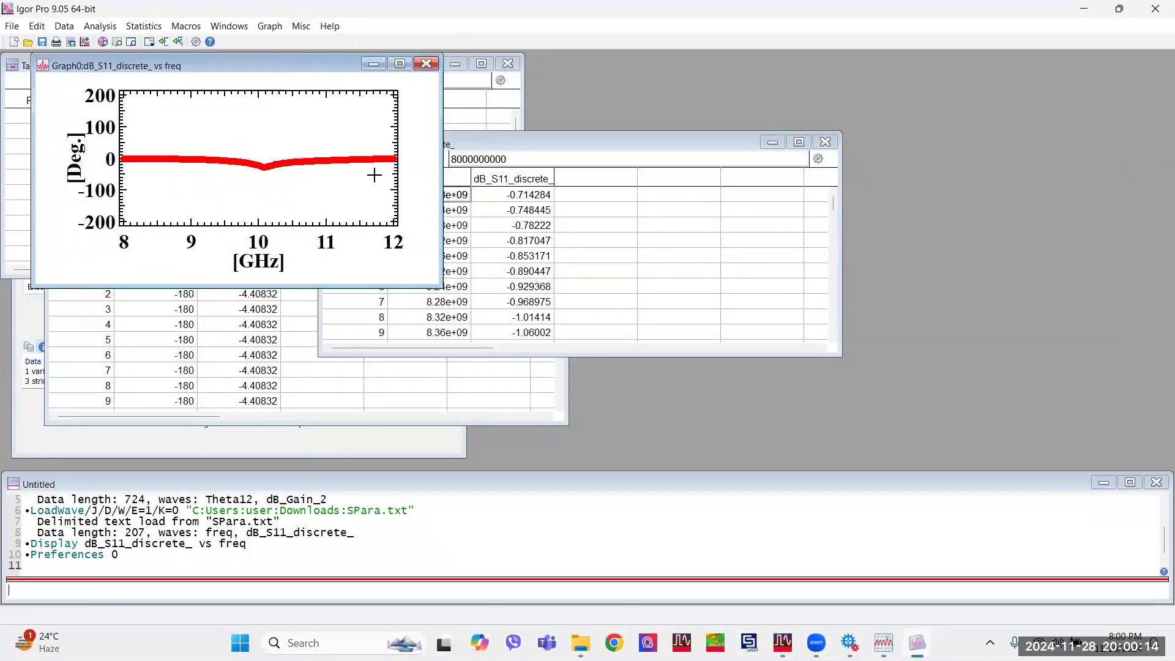
click(426, 63)
click(516, 399)
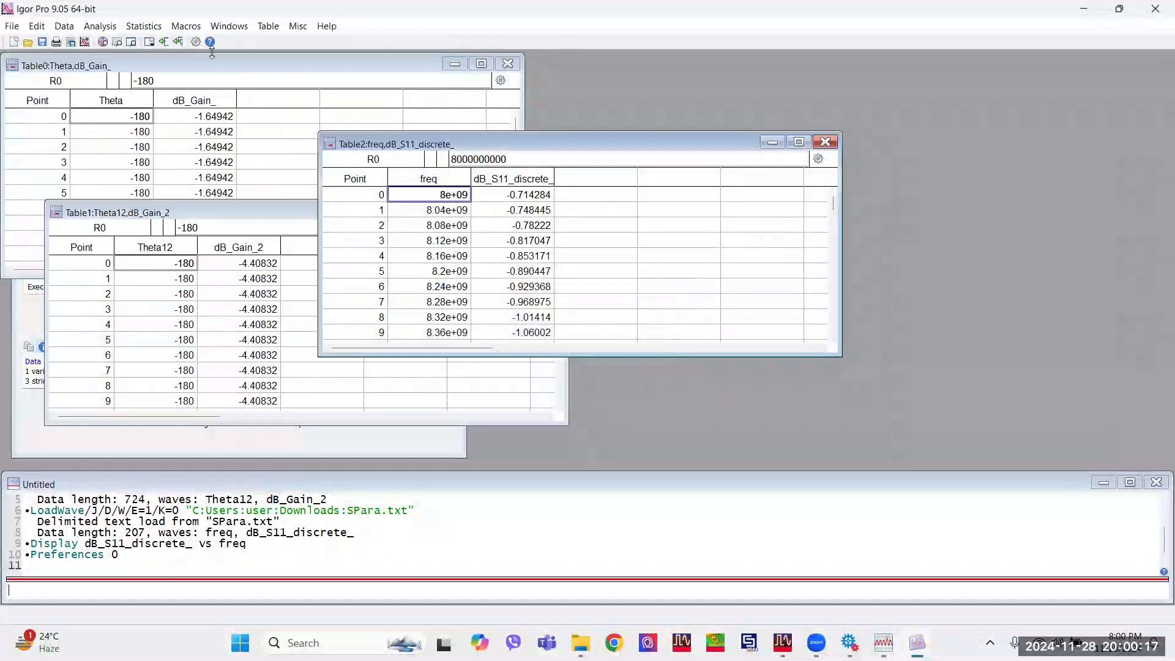
Create a new graph of dB_S11_discrete_ versus freq, move it away from the tables and enlarge its window.
click(229, 26)
click(244, 41)
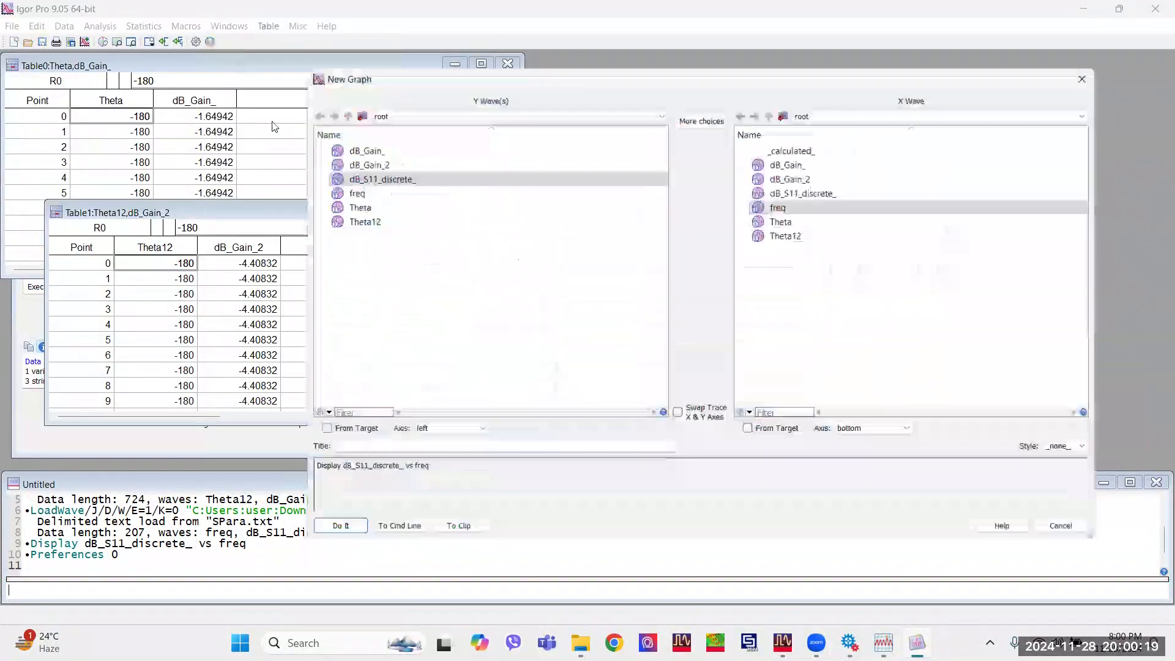
click(328, 533)
drag(264, 65, 904, 98)
drag(670, 329, 363, 505)
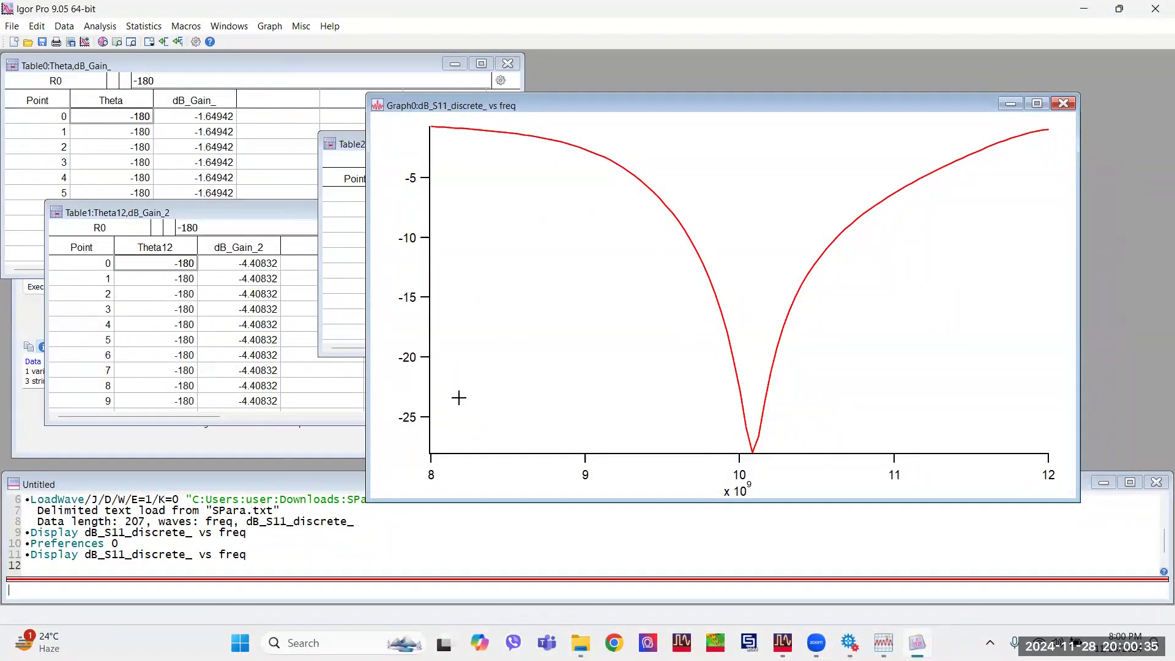
double_click(432, 381)
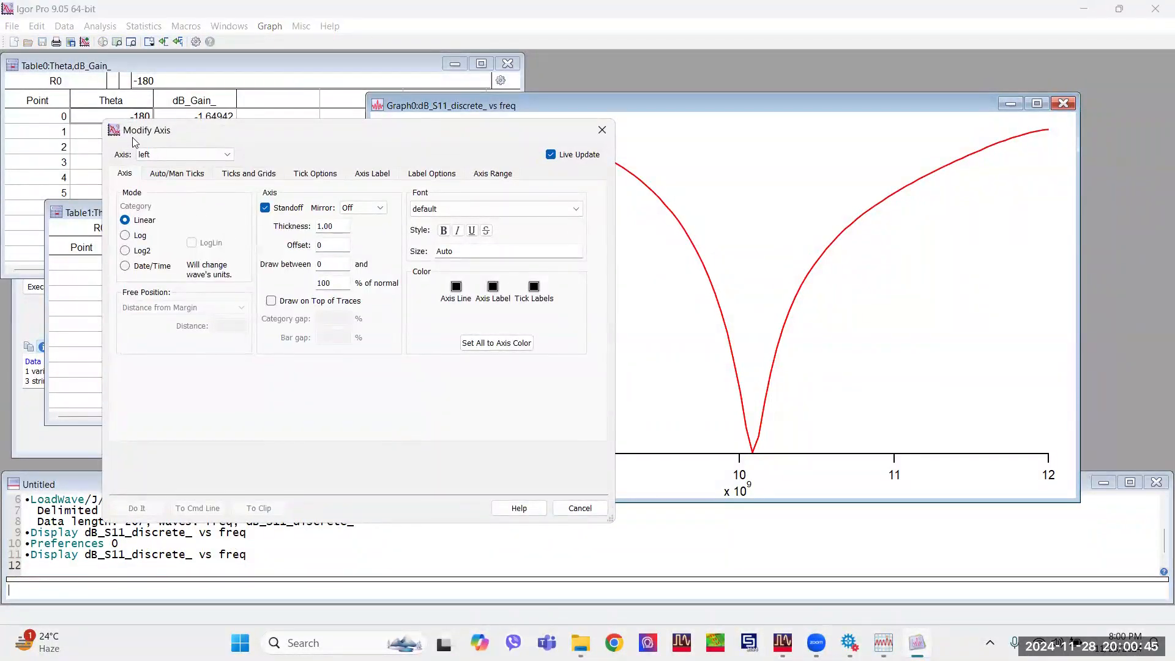
click(602, 130)
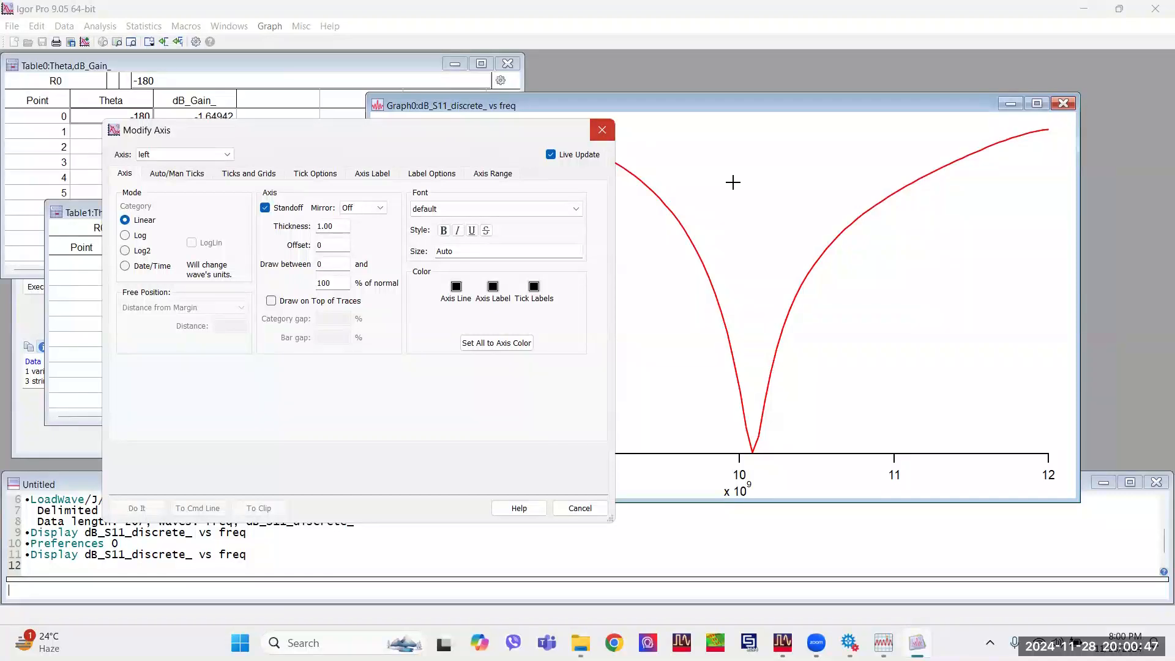
right_click(733, 183)
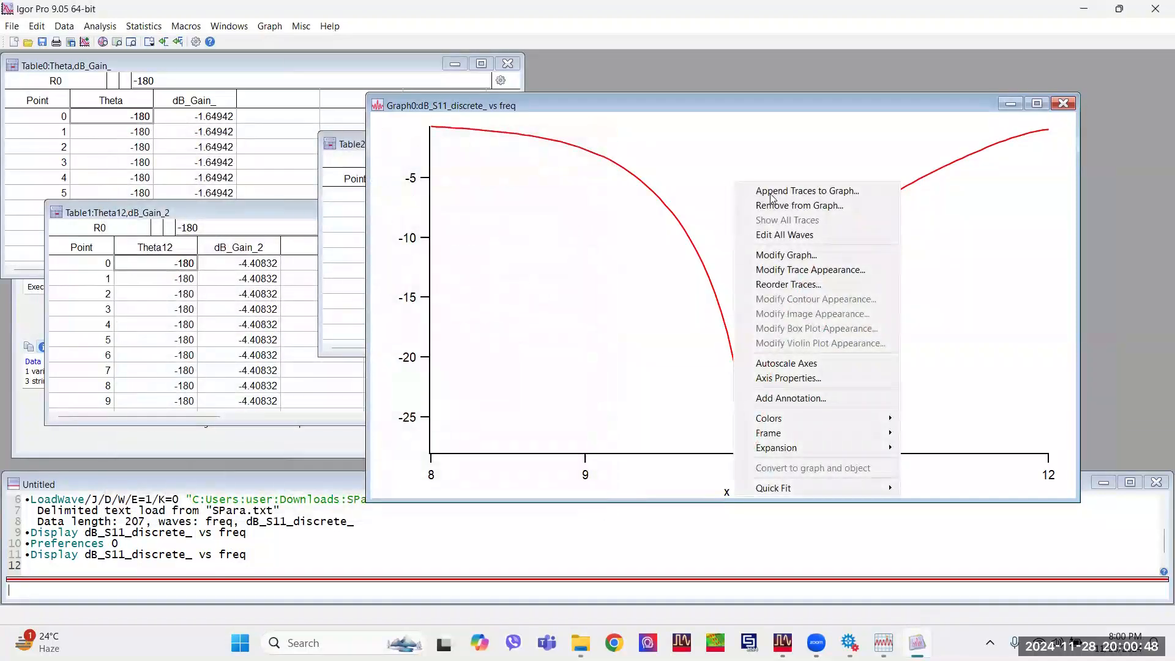
click(811, 255)
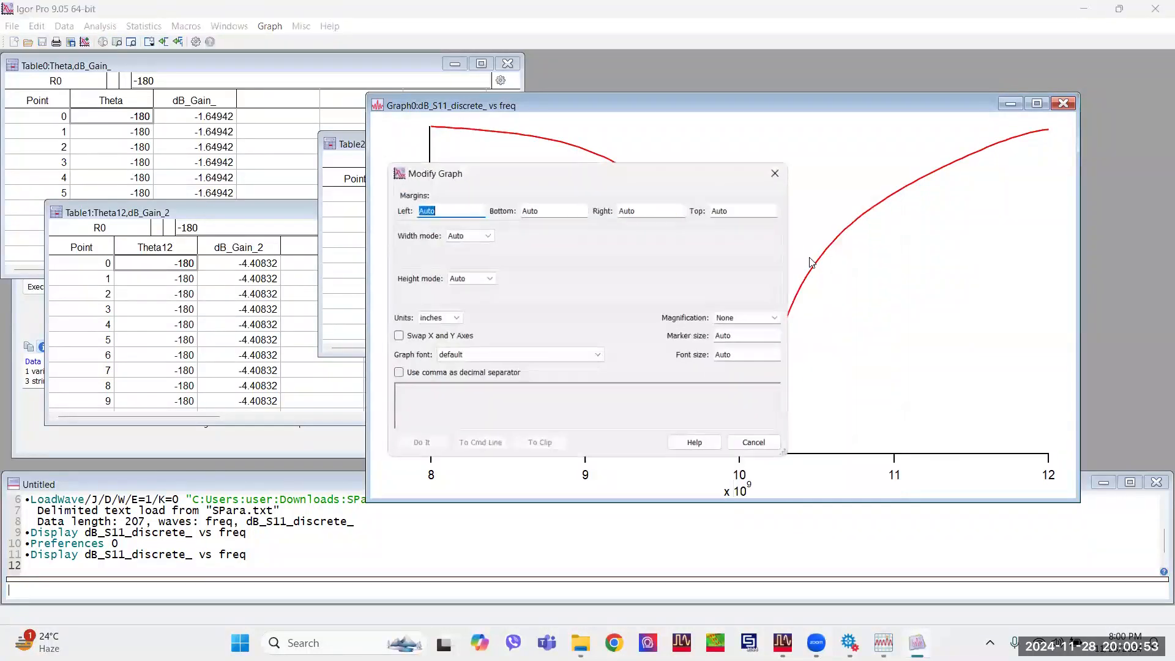
click(780, 169)
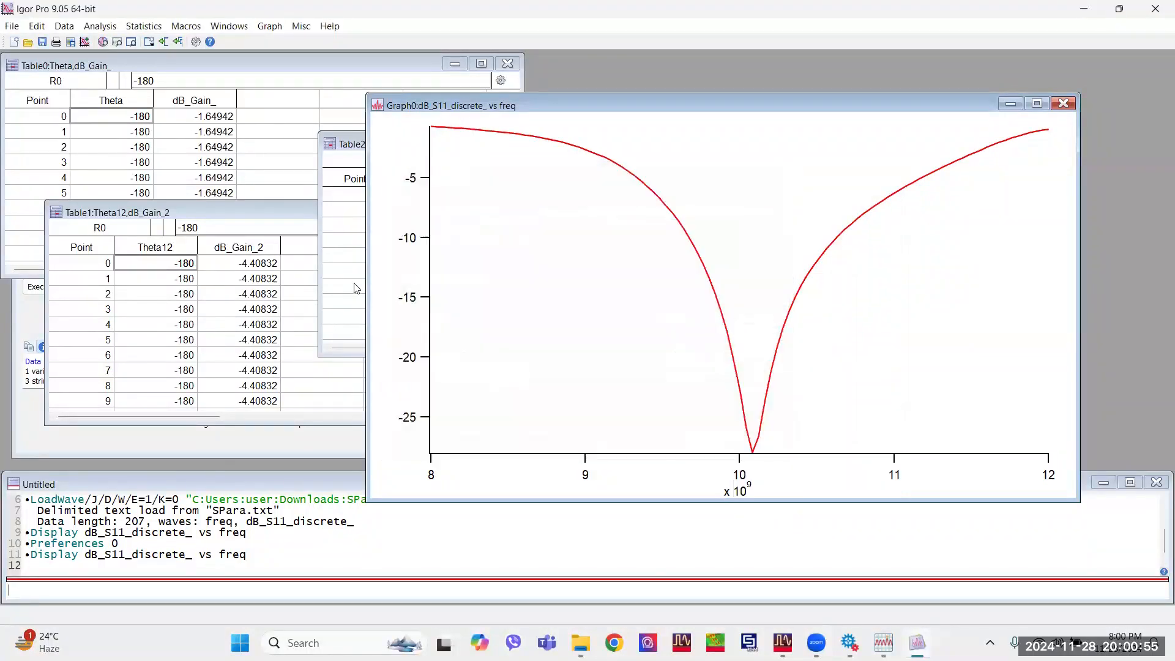
Open the Modify Axis dialog for the S11 graph and select both axes for joint editing.
double_click(429, 261)
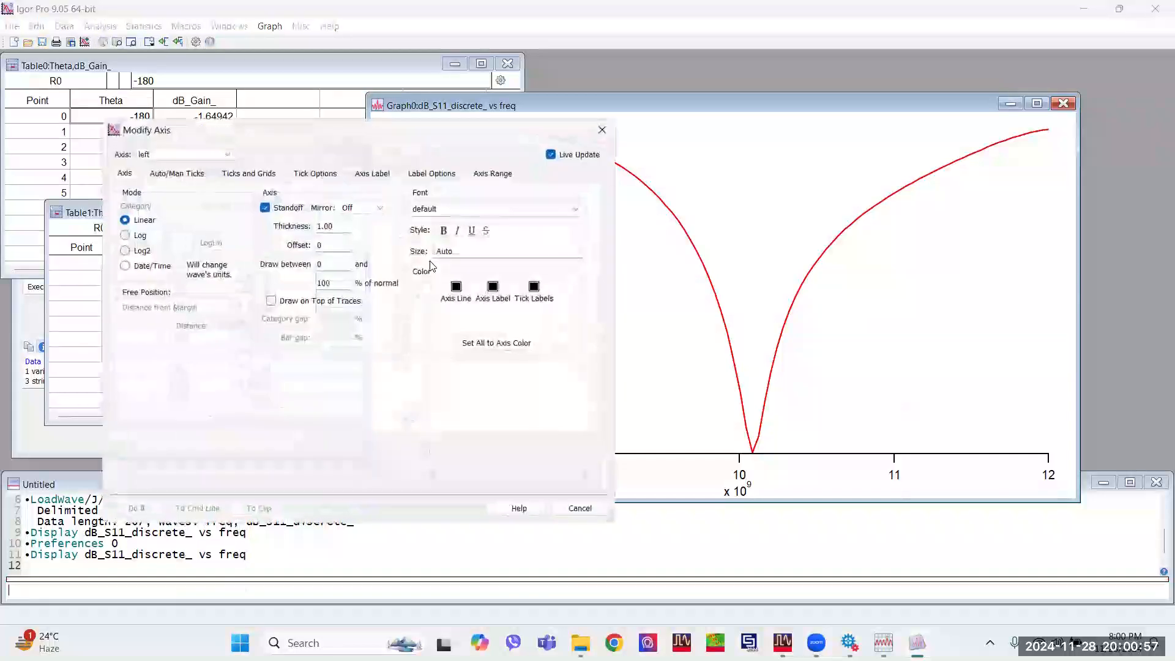
click(176, 156)
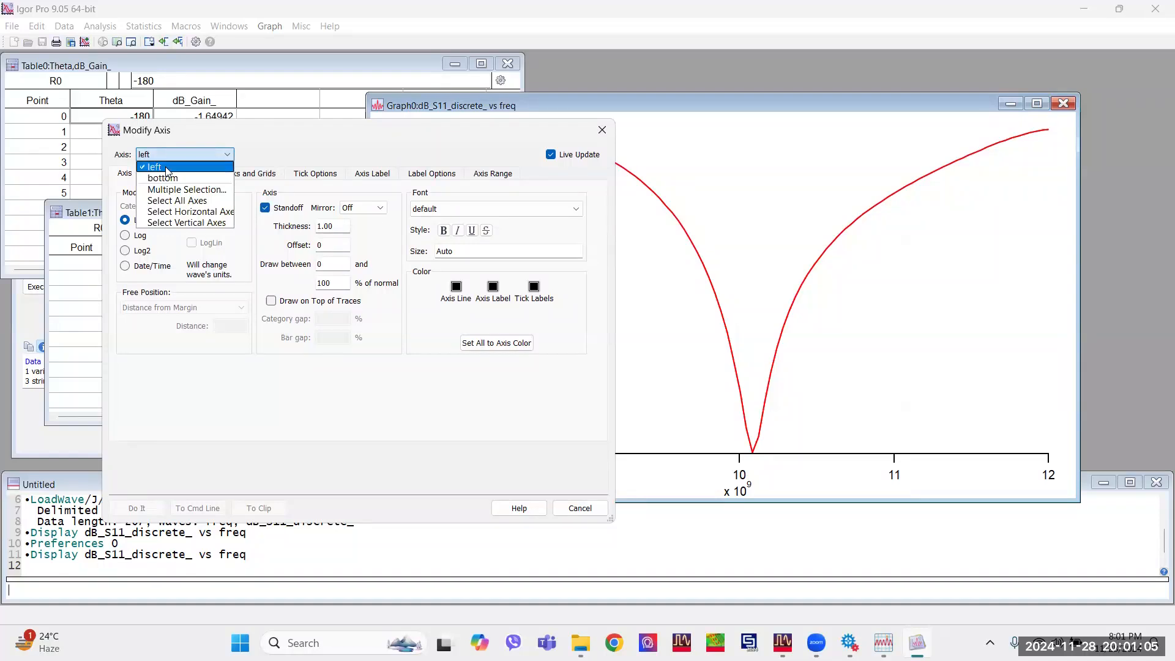
click(166, 171)
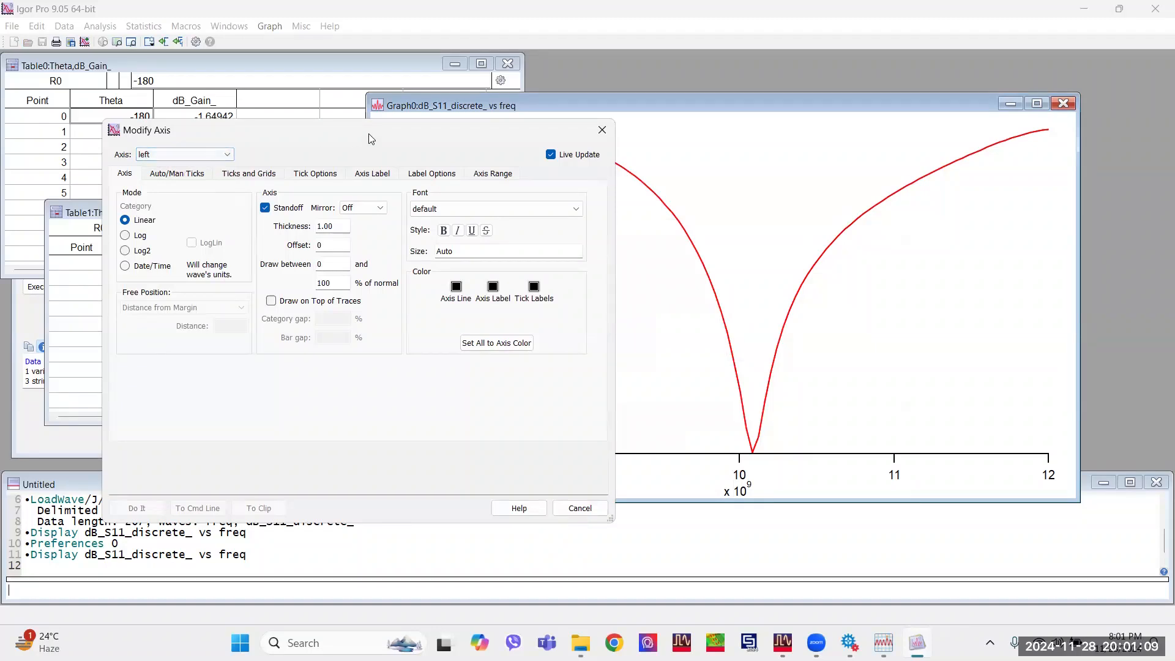
drag(368, 141, 561, 125)
click(386, 141)
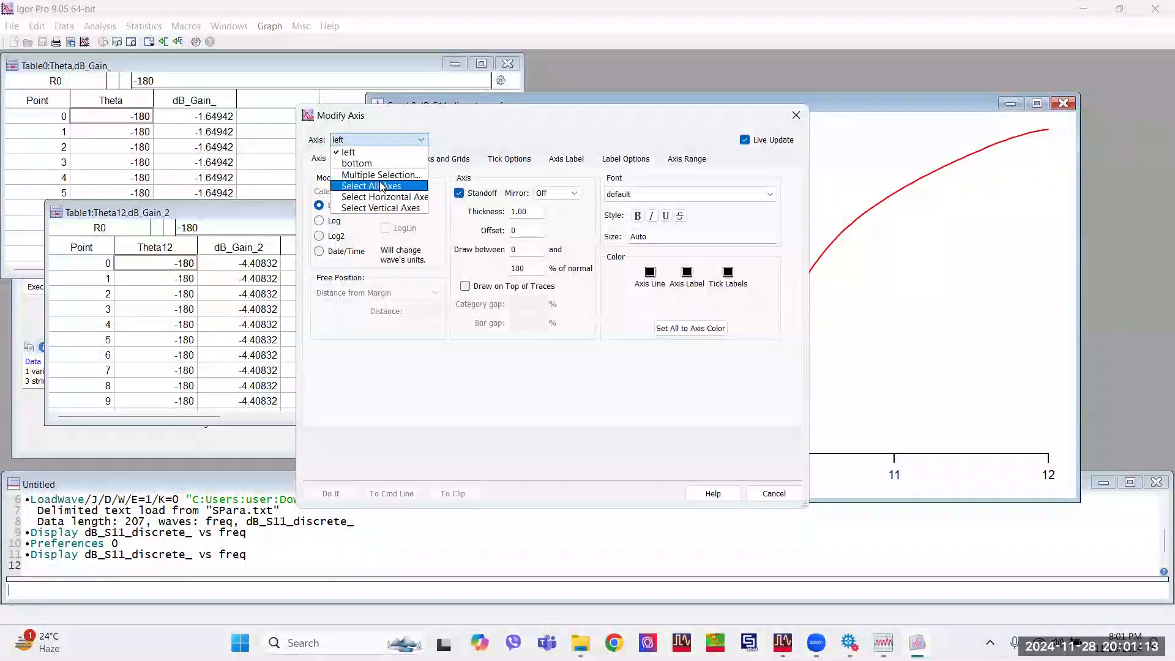
click(381, 176)
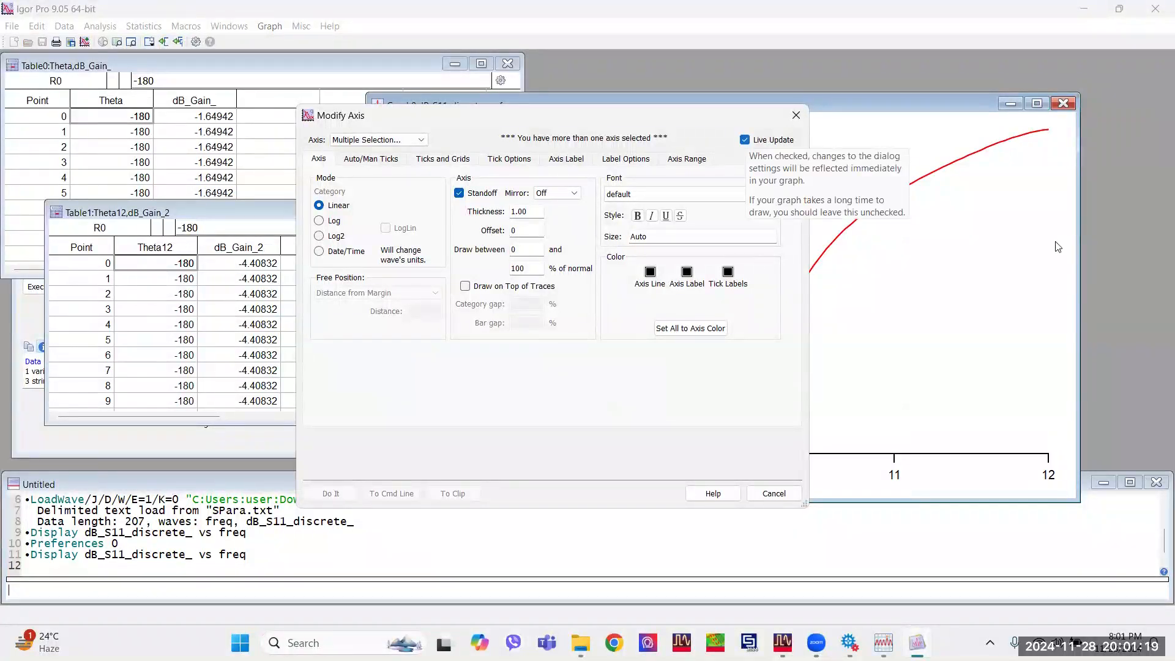
Move the Modify Axis dialog aside, keep Live Update enabled, and set Mirror to On for both axes.
drag(673, 116, 407, 117)
click(479, 142)
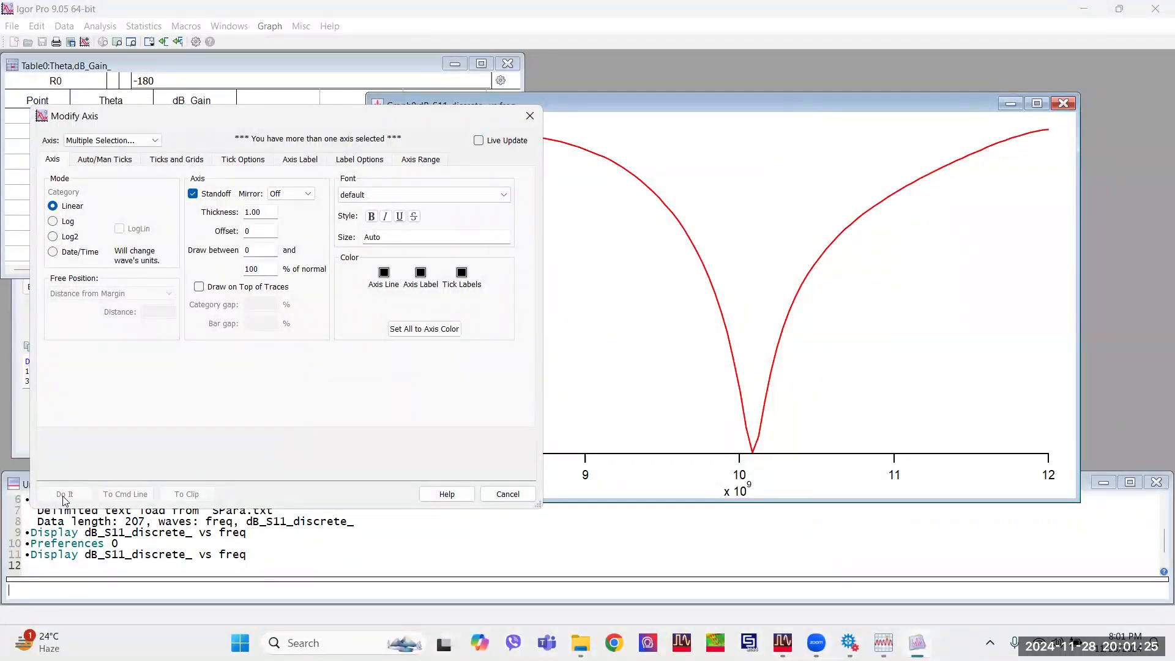
click(478, 141)
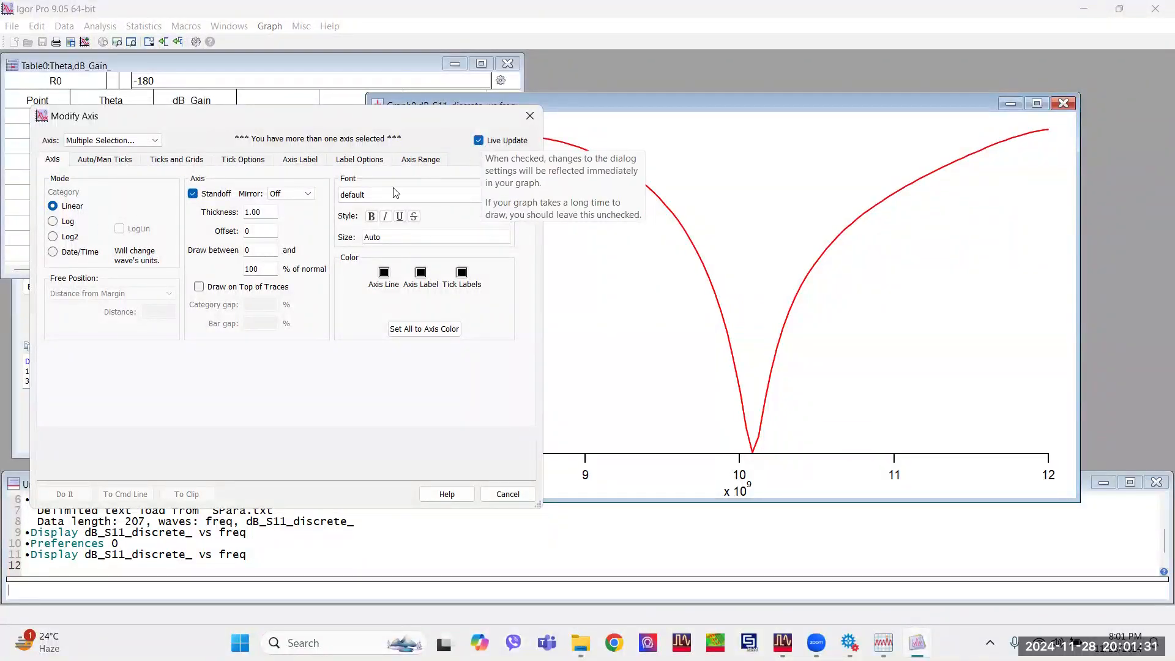
click(848, 108)
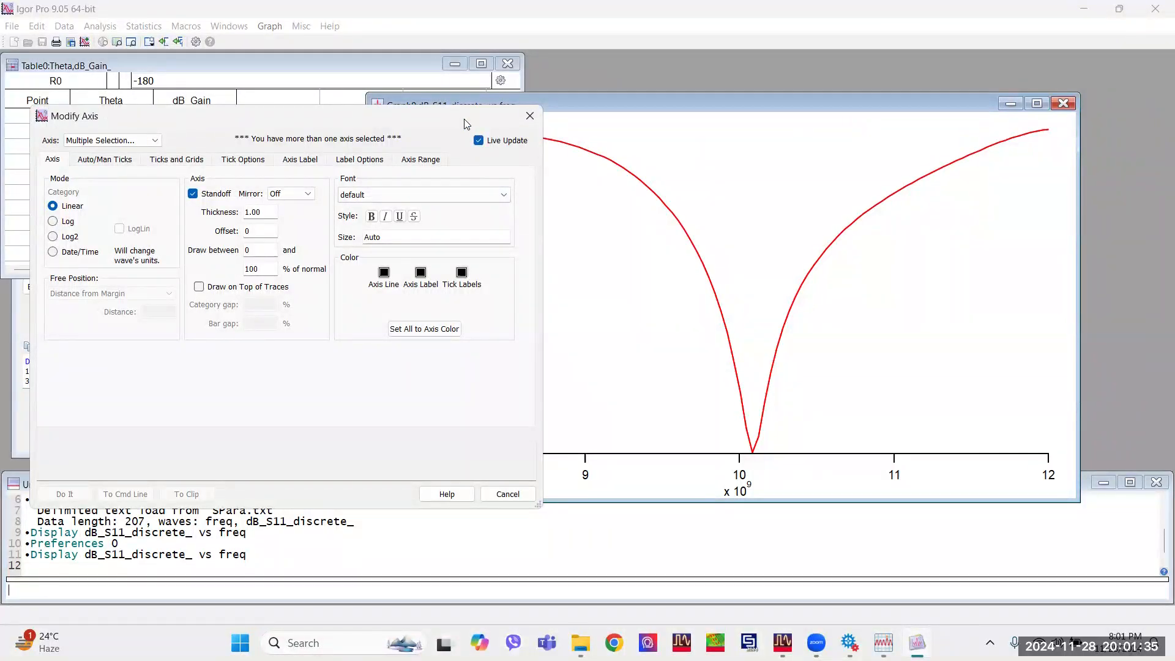
drag(457, 120, 436, 111)
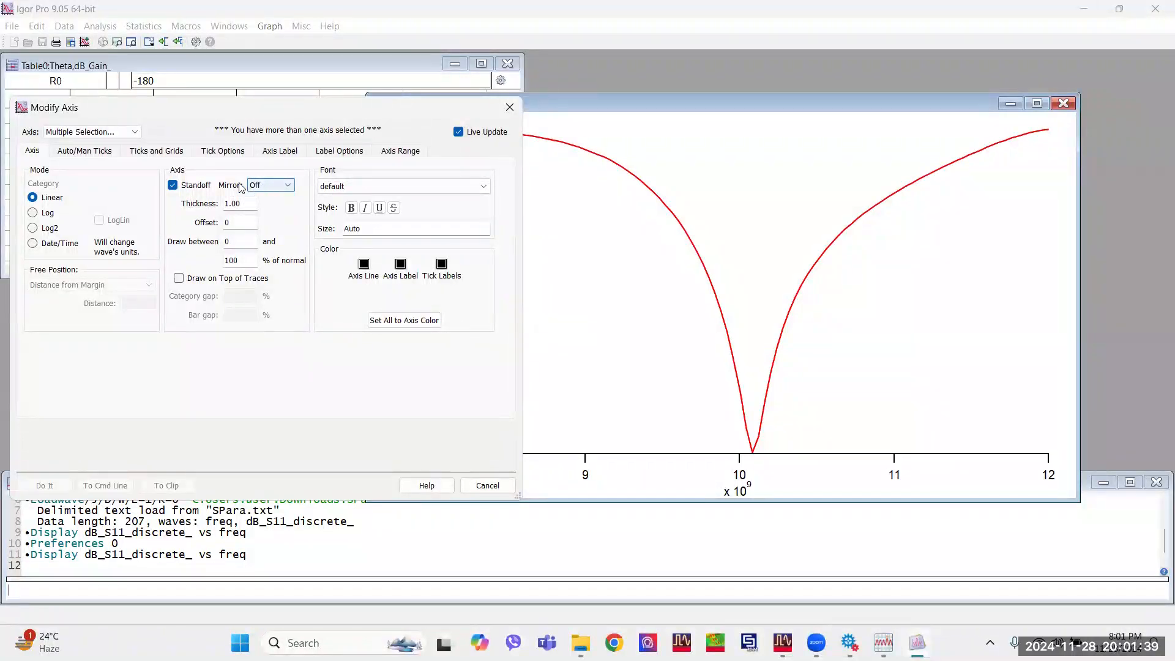
click(279, 187)
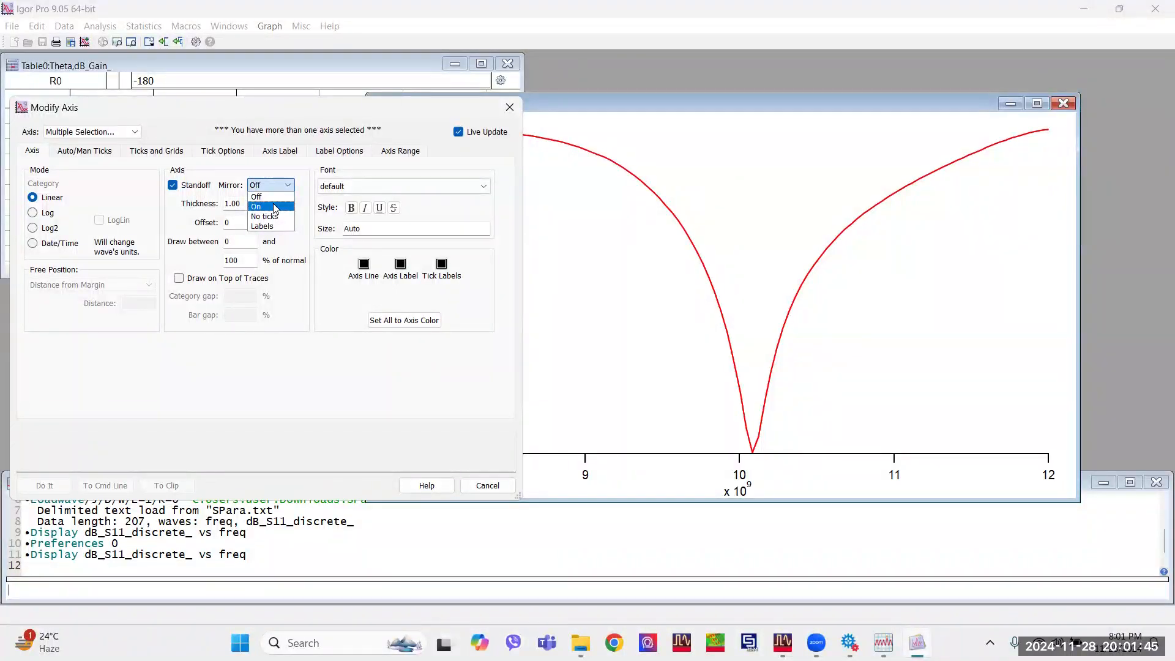
click(274, 208)
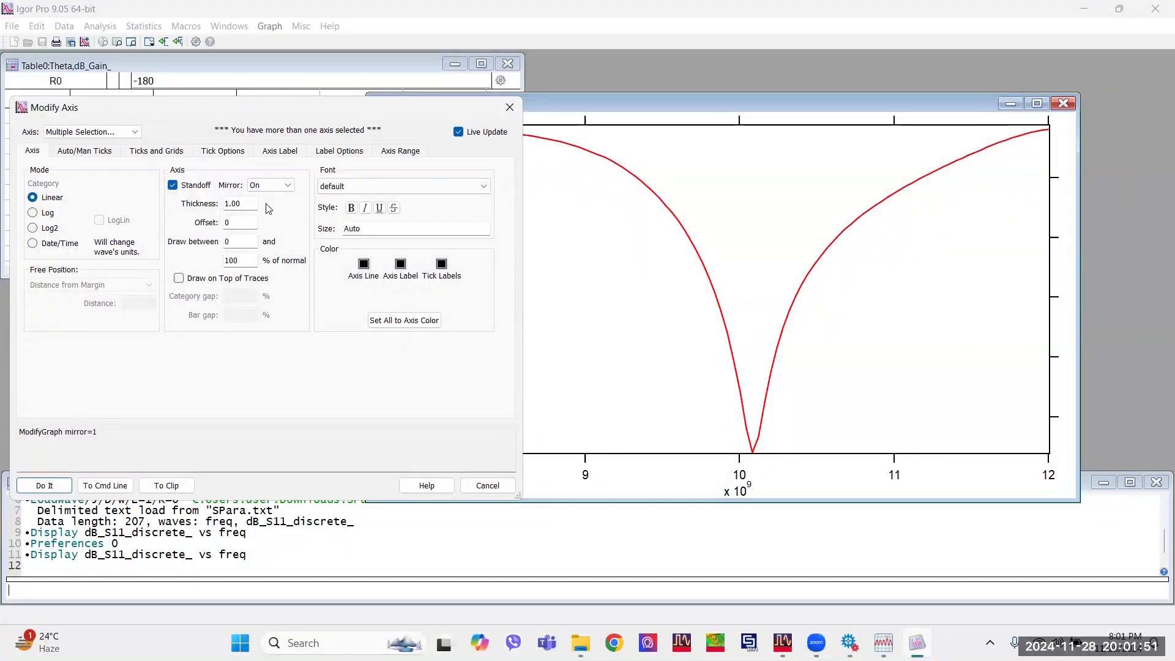
Set the font of both axes to Times New Roman, bold, size 18.
click(395, 186)
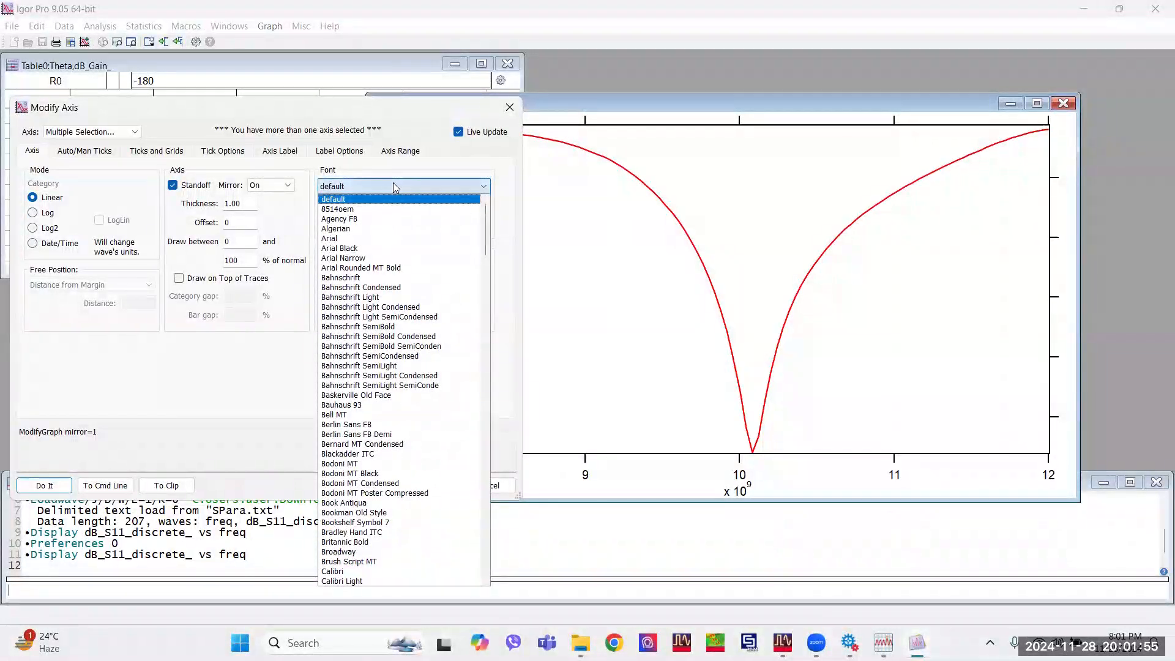
scroll(395, 398, down, 15)
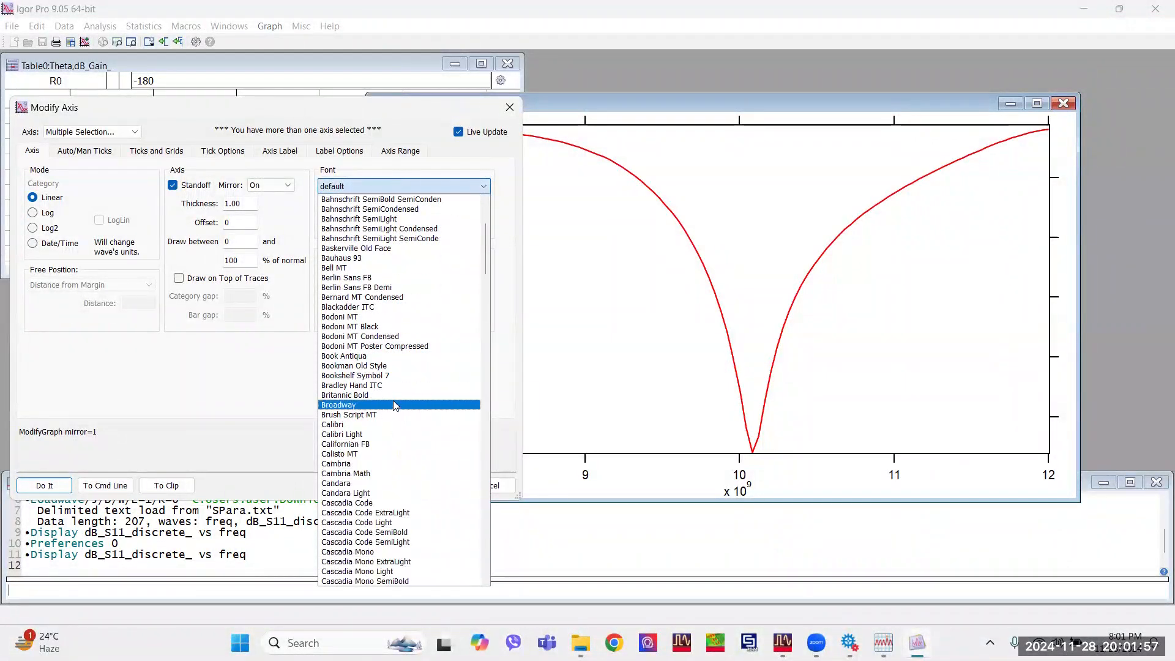
scroll(395, 407, down, 20)
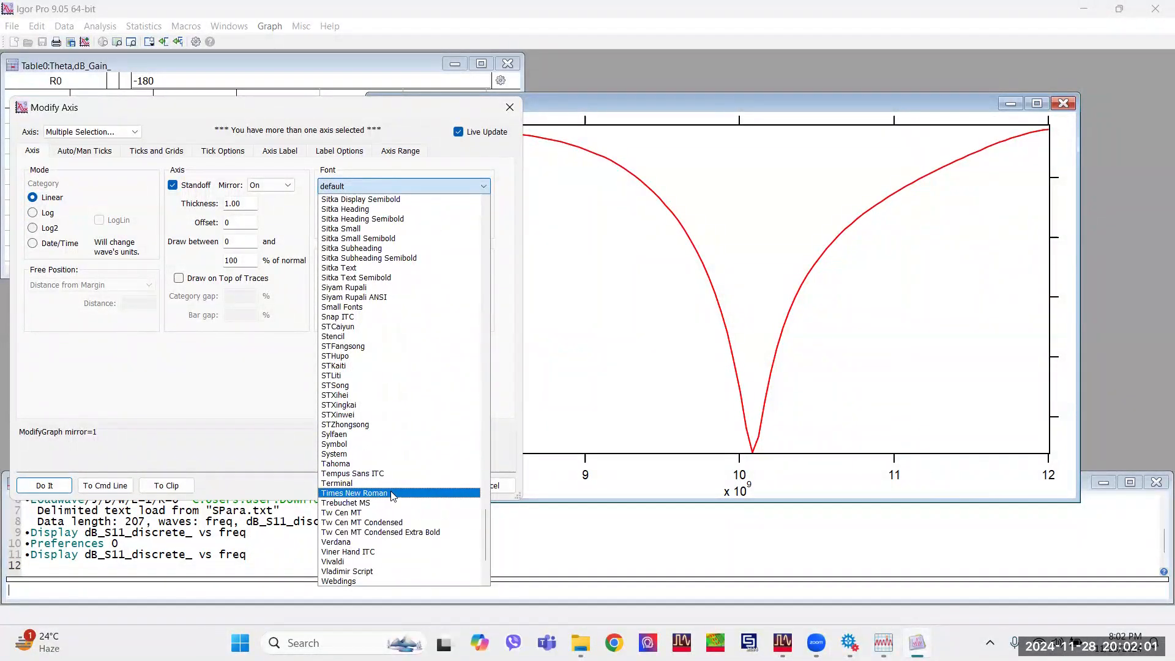
click(392, 493)
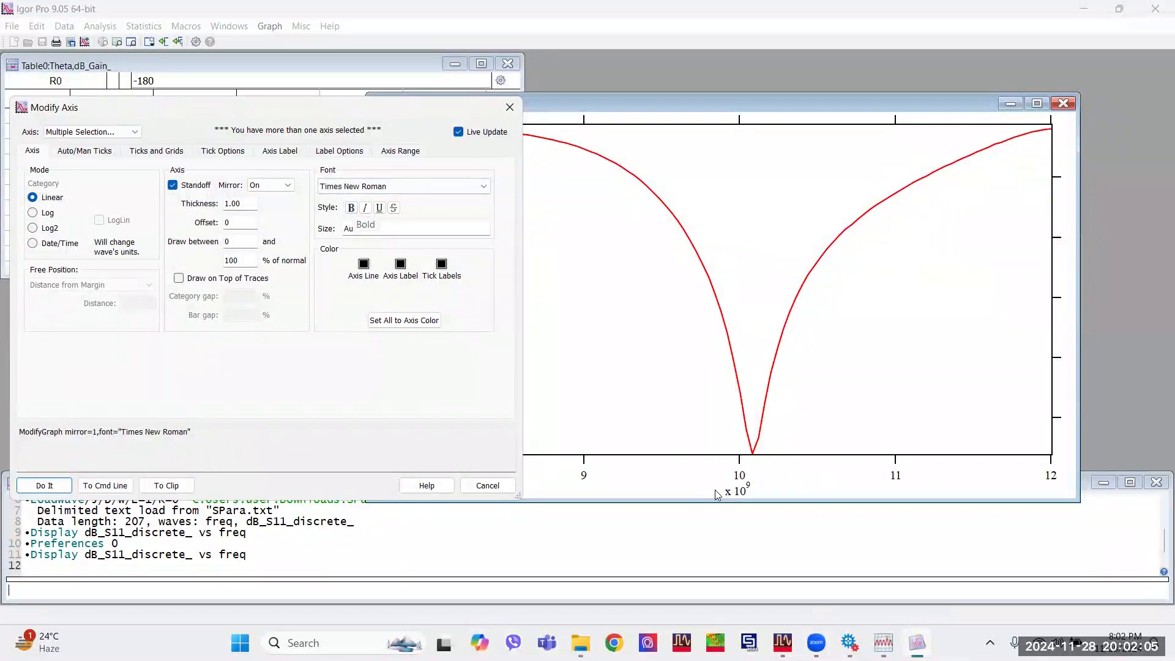
click(352, 209)
click(367, 227)
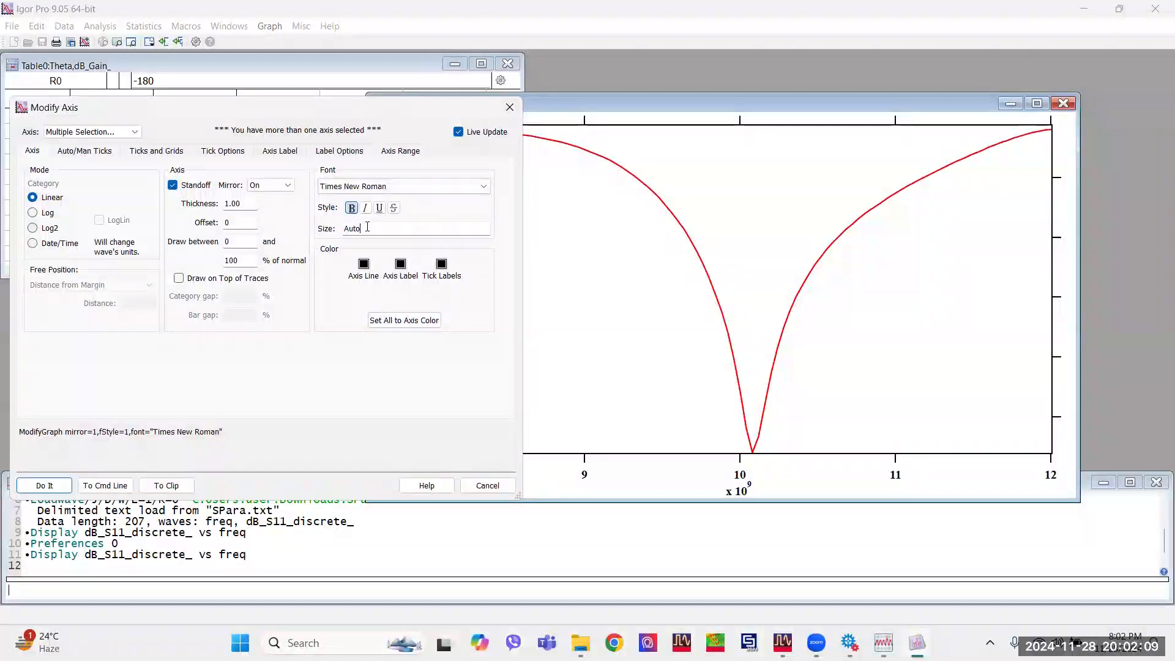
drag(367, 228, 331, 229)
text(18)
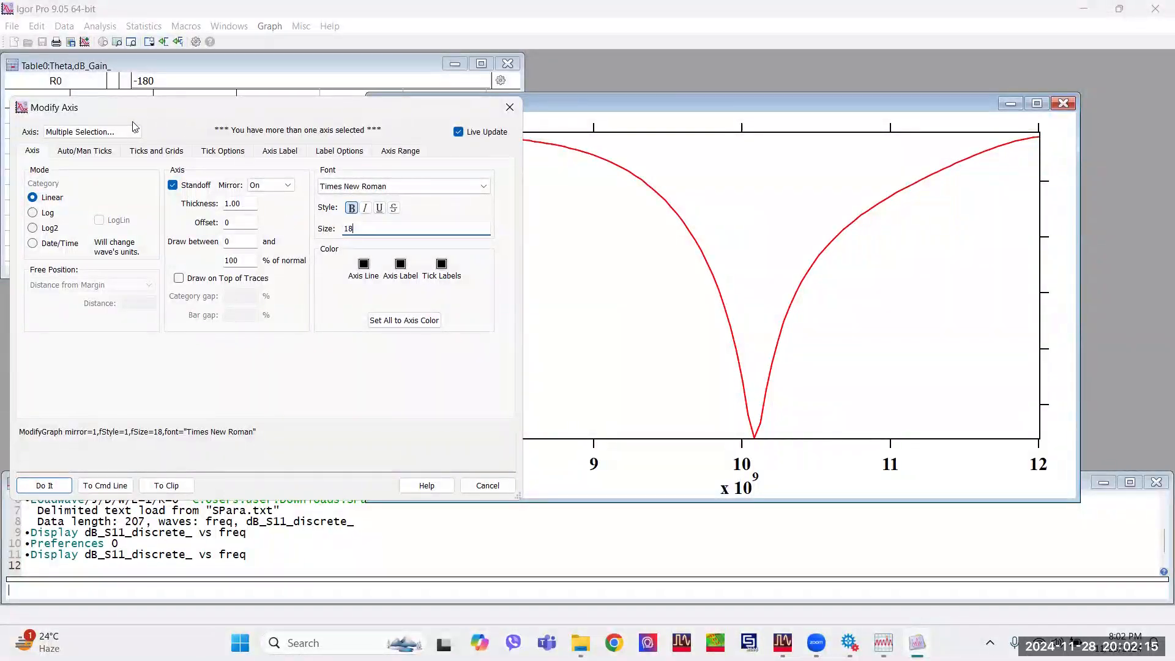
Enable minor ticks on both axes and bring up the tick and grid settings.
click(81, 151)
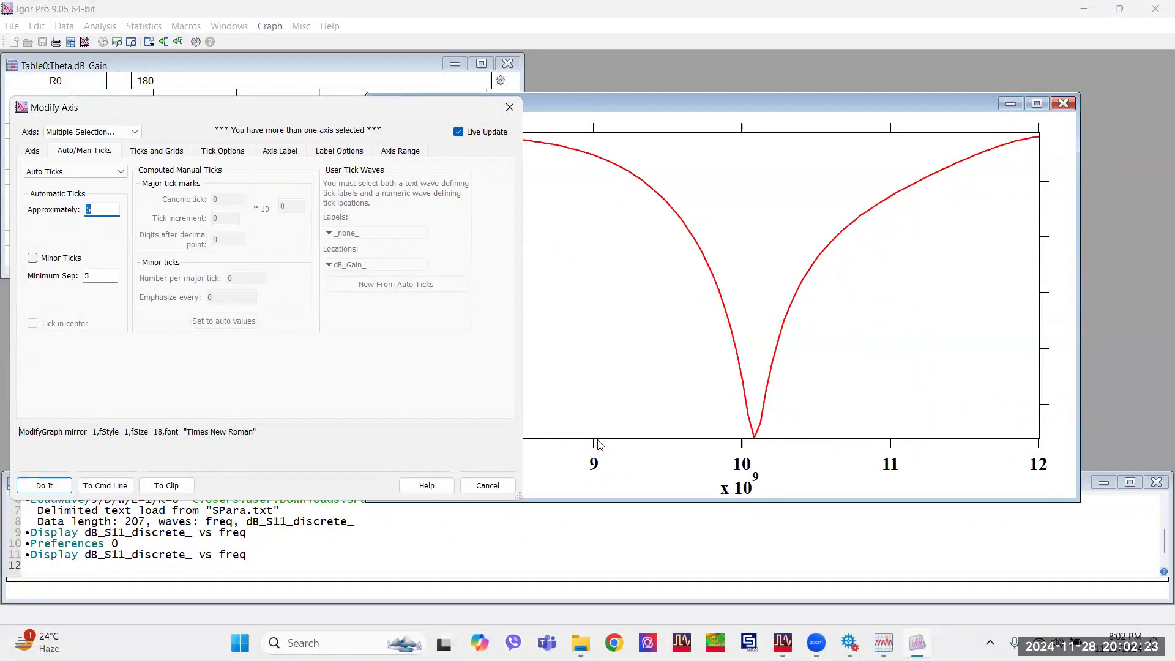
click(32, 258)
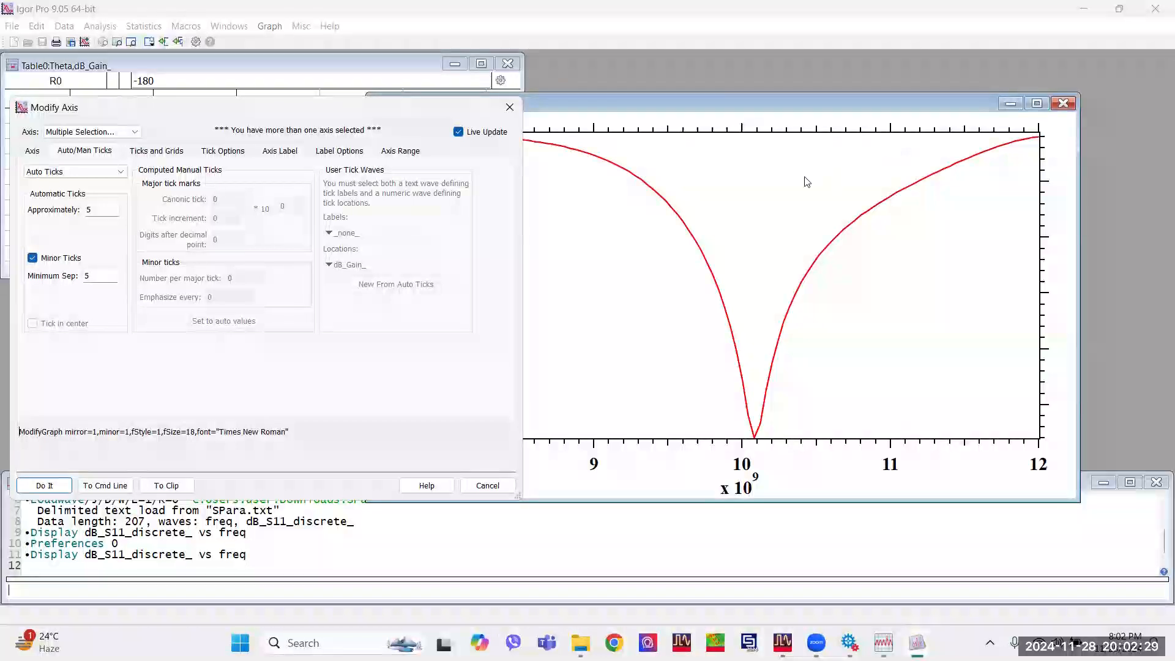
click(154, 152)
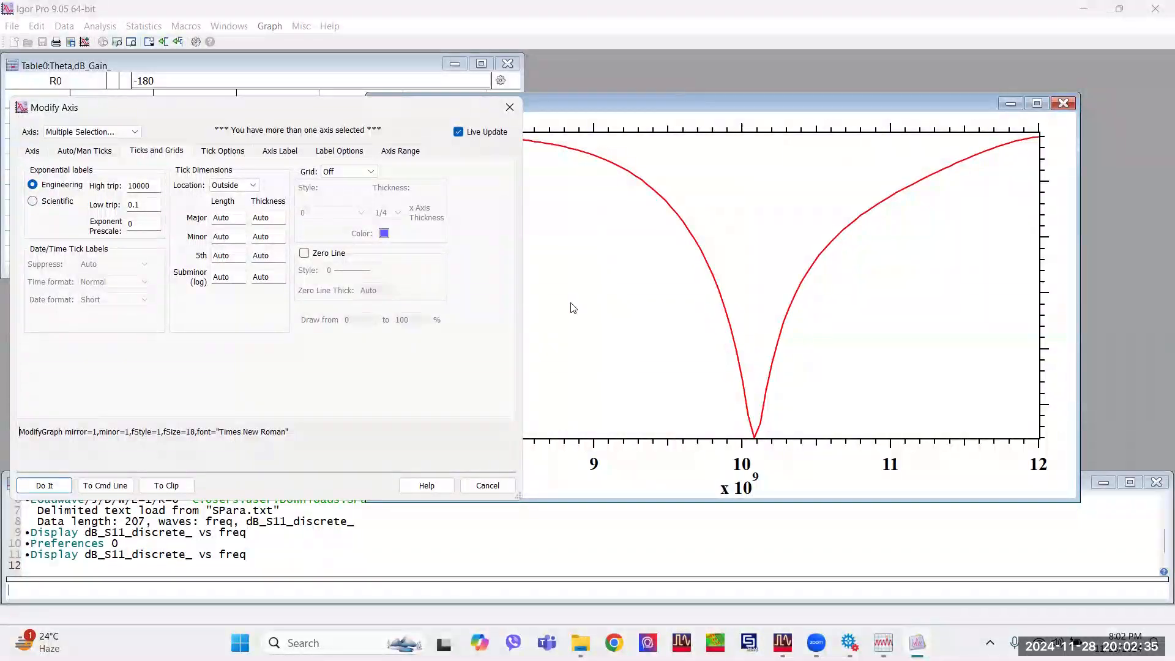
Turn on the grid for both axes, restrict it to Major only, and color the grid lines black.
click(347, 172)
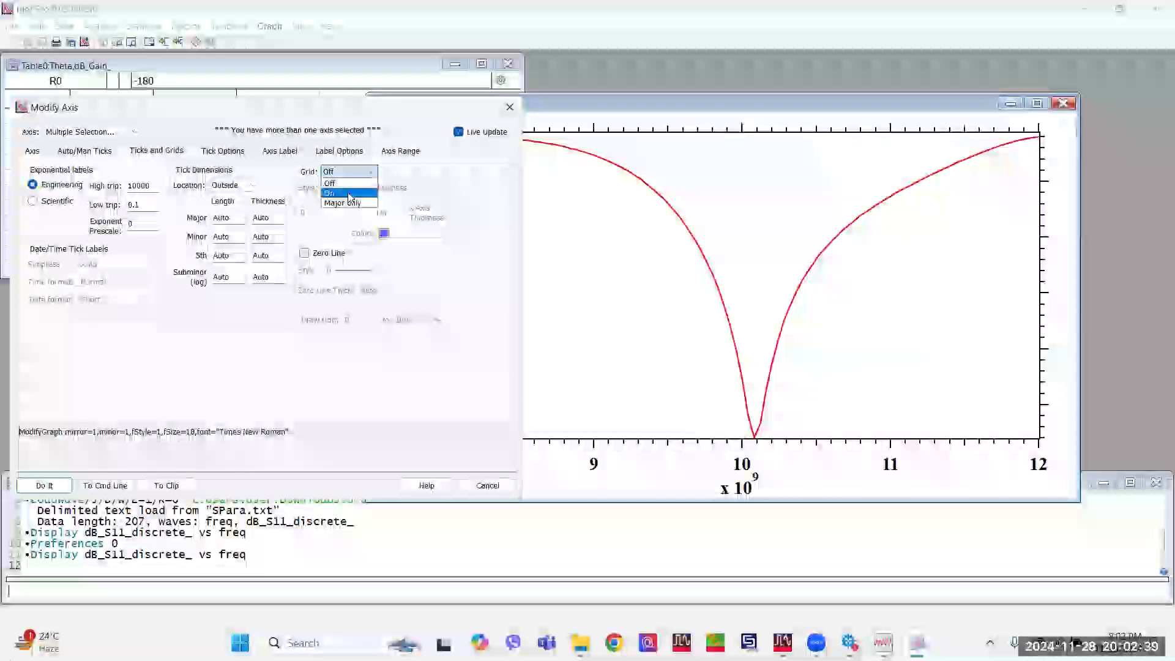
click(350, 194)
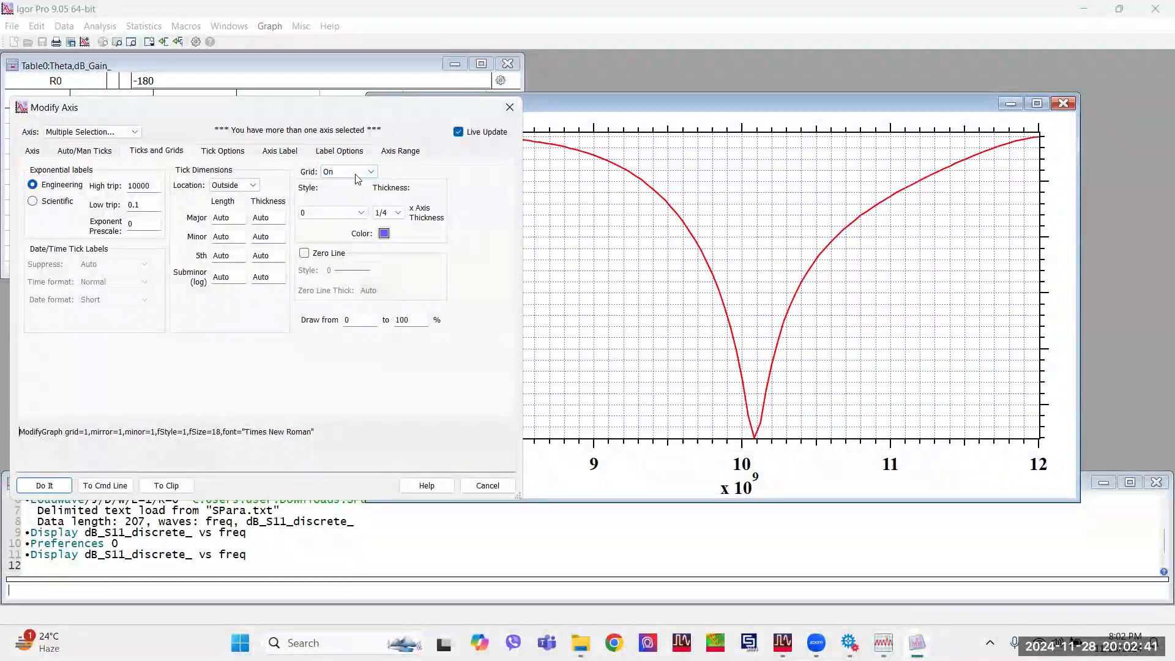
click(357, 174)
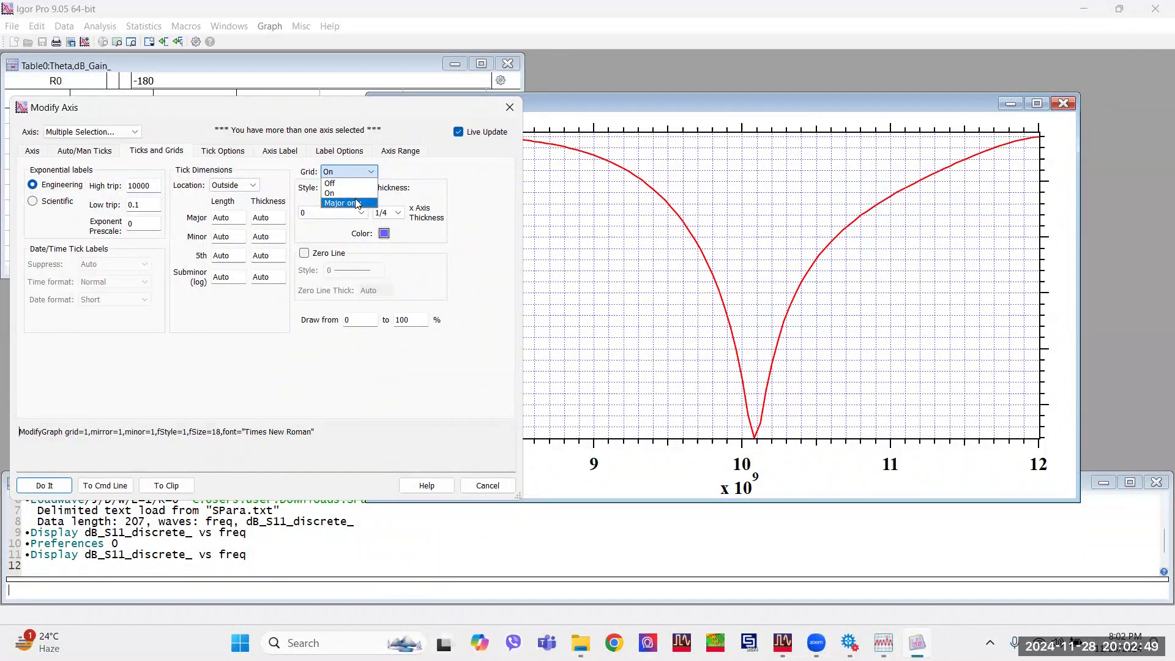
click(358, 203)
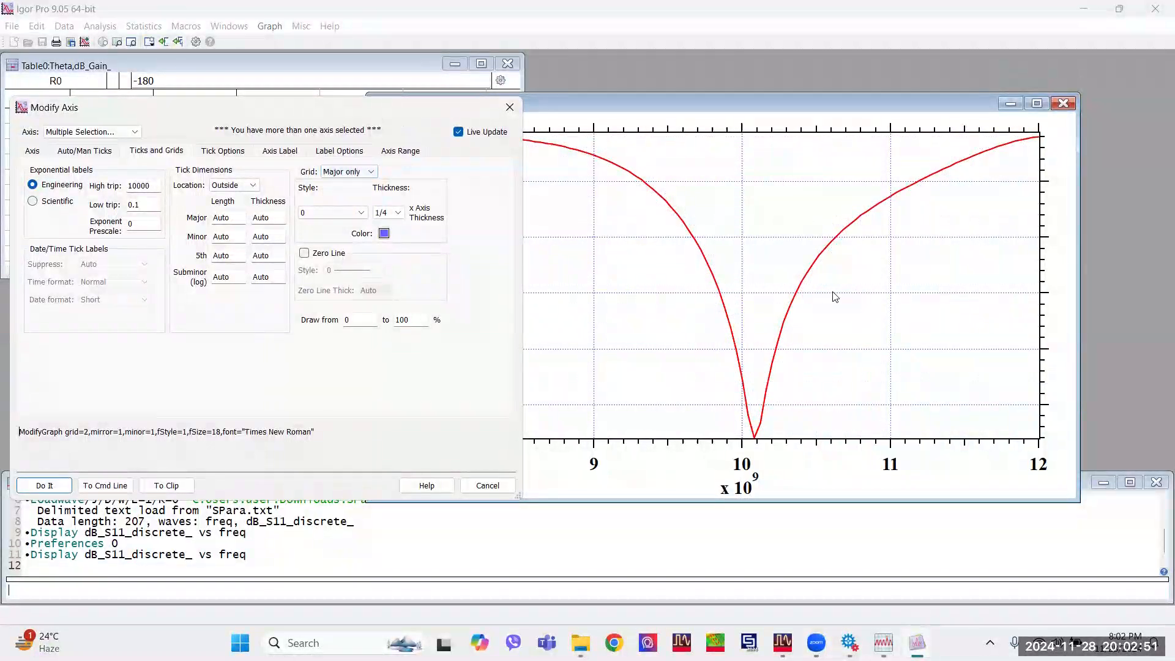
click(385, 234)
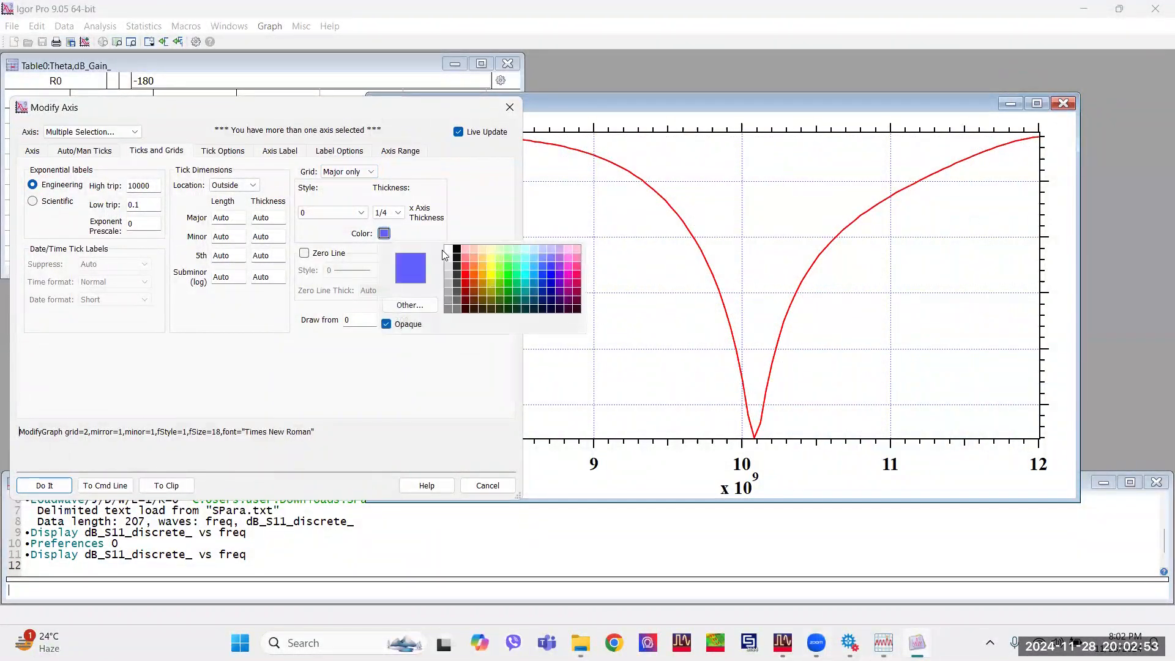
click(457, 249)
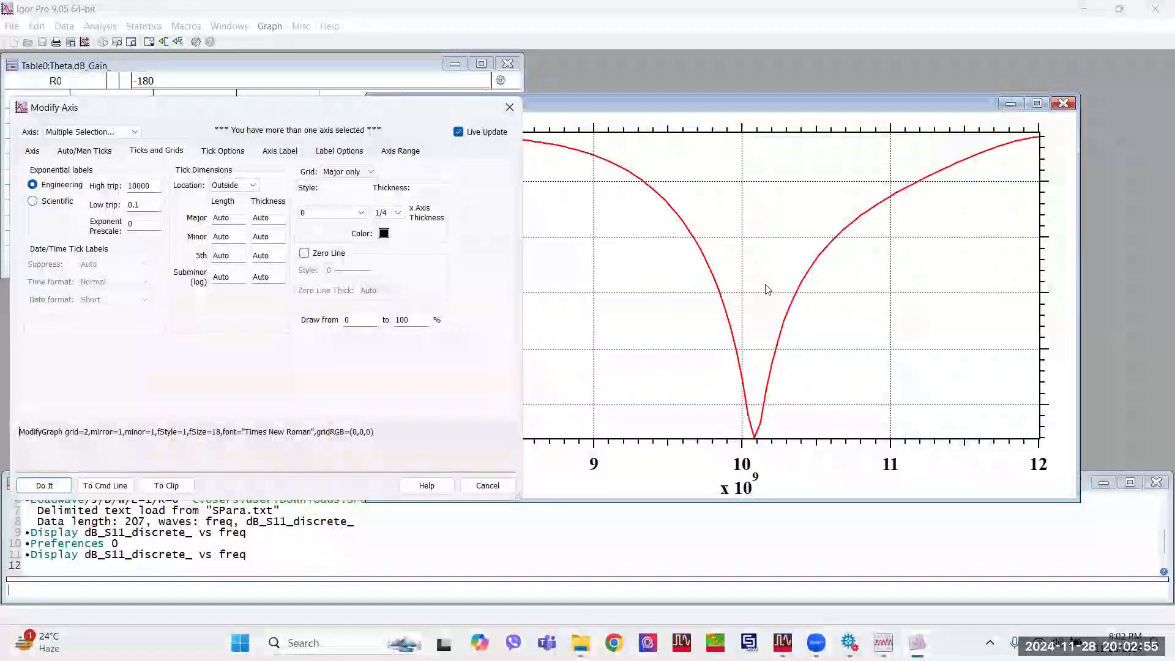
Try a grid line thickness of 1, and settle on 1/2 times the axis thickness for both axes.
click(397, 213)
click(392, 244)
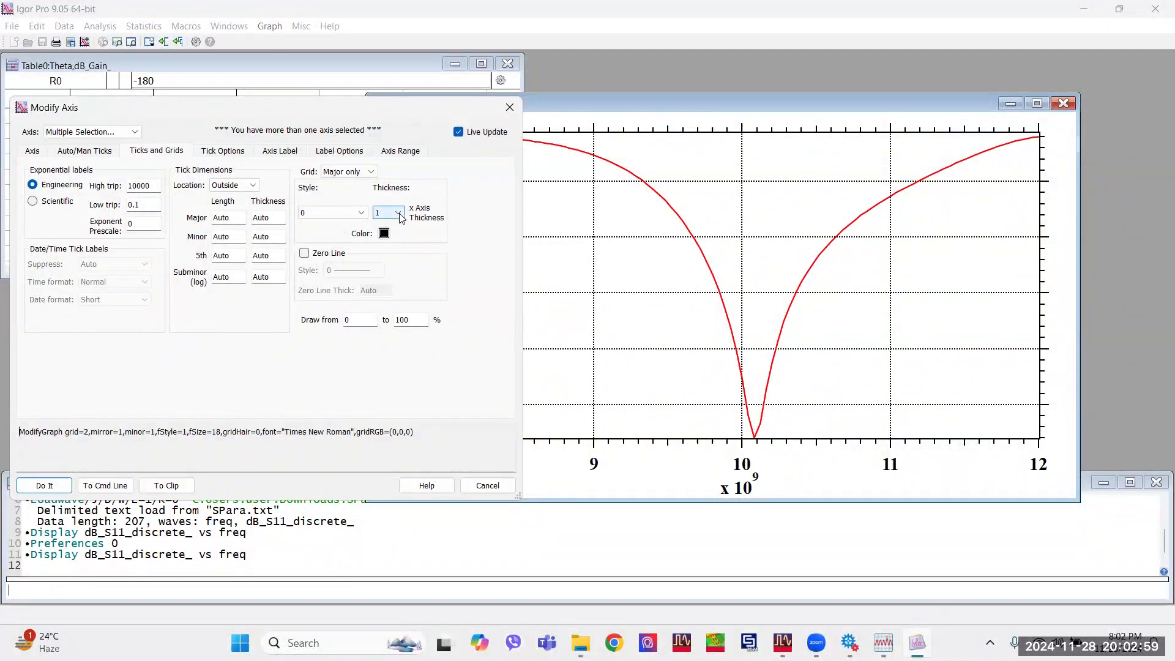
click(398, 212)
click(389, 236)
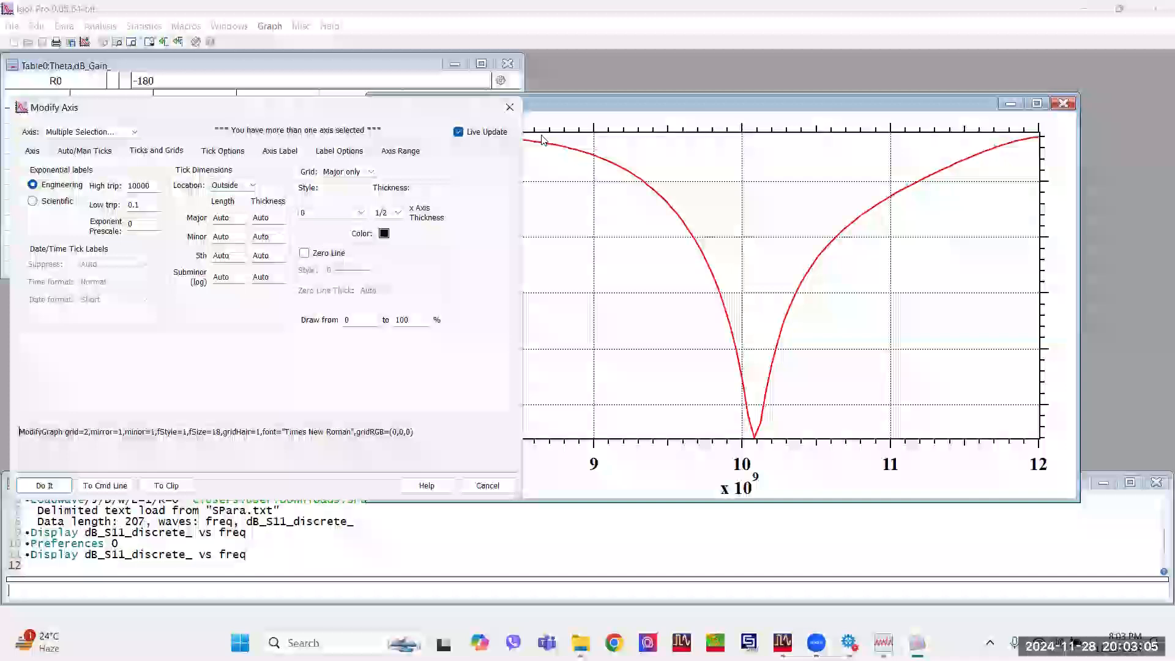
Compare the Inside, Crossing and None tick locations, and set the ticks of both axes to Inside.
click(232, 185)
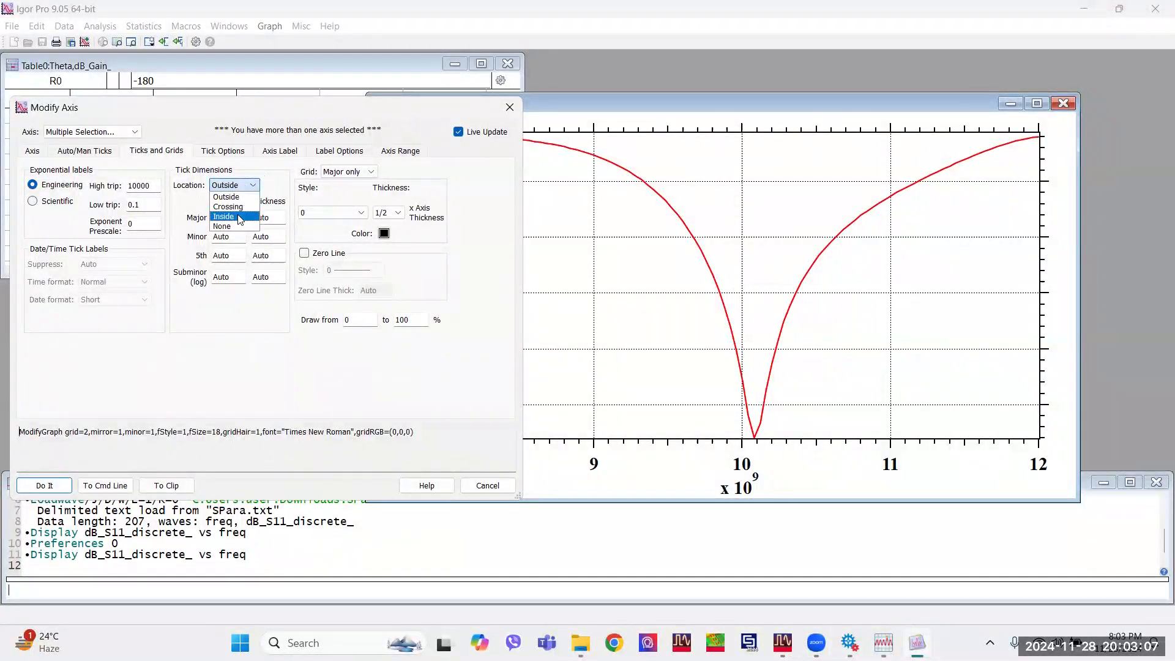
click(239, 217)
click(232, 189)
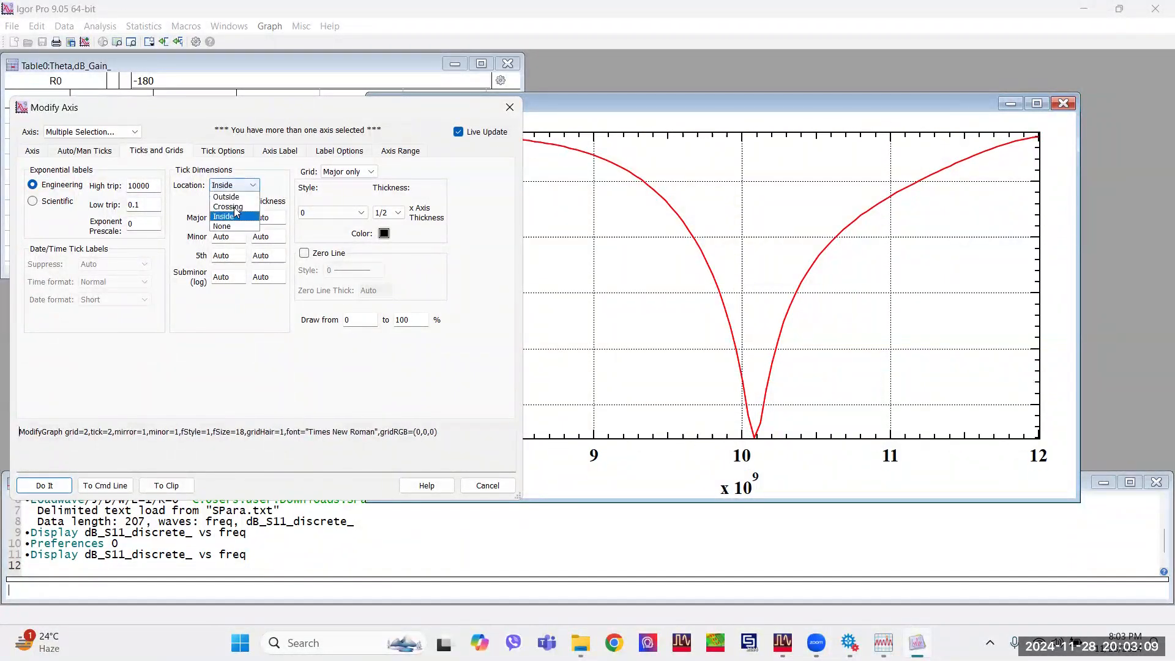
click(240, 207)
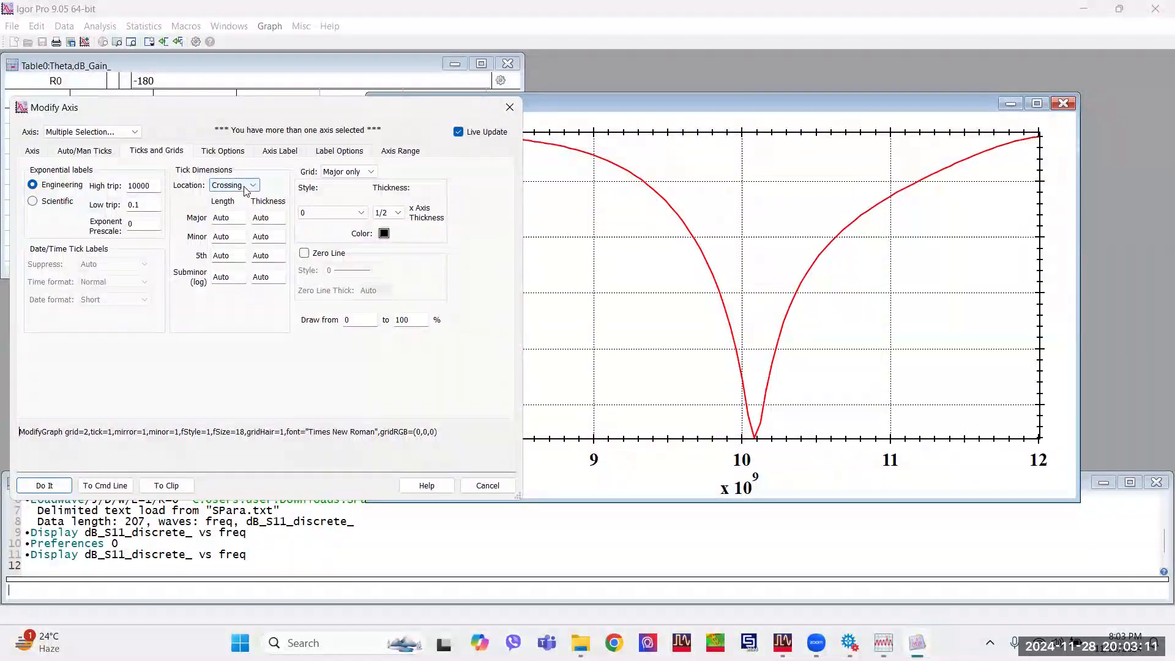
click(243, 187)
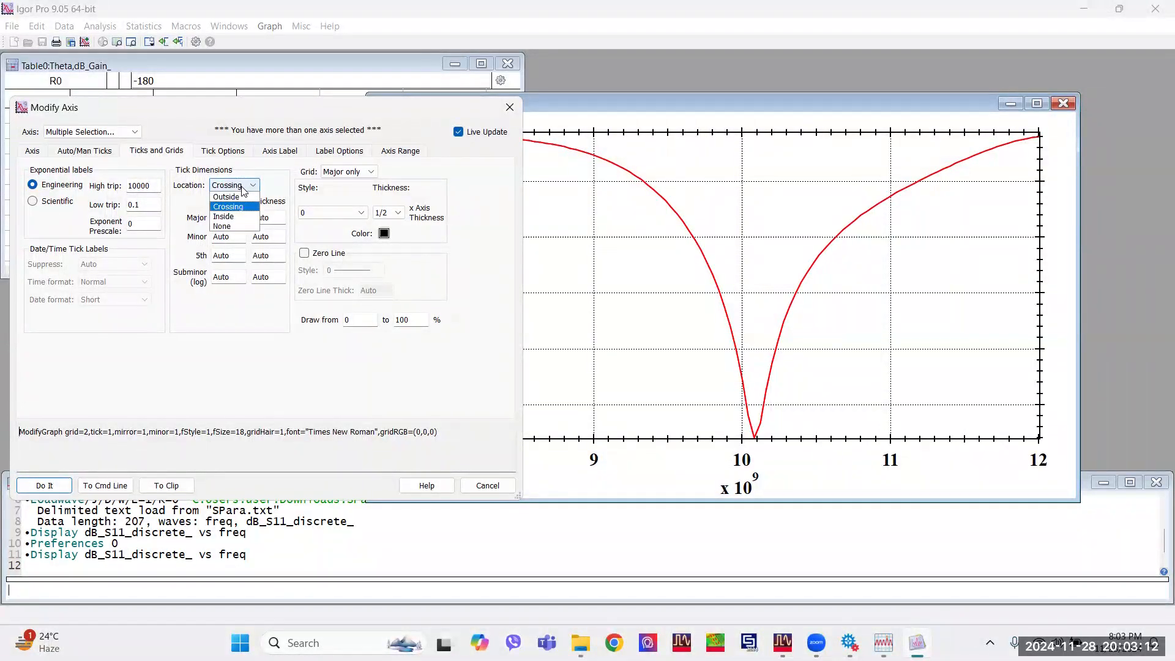
click(236, 226)
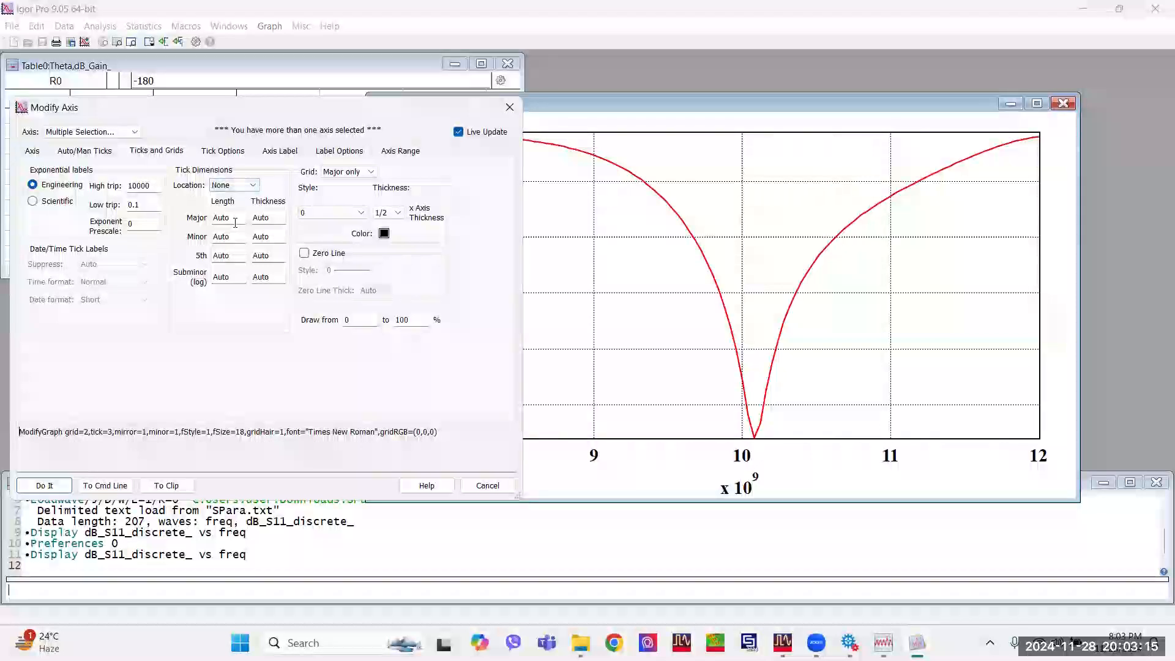
click(243, 187)
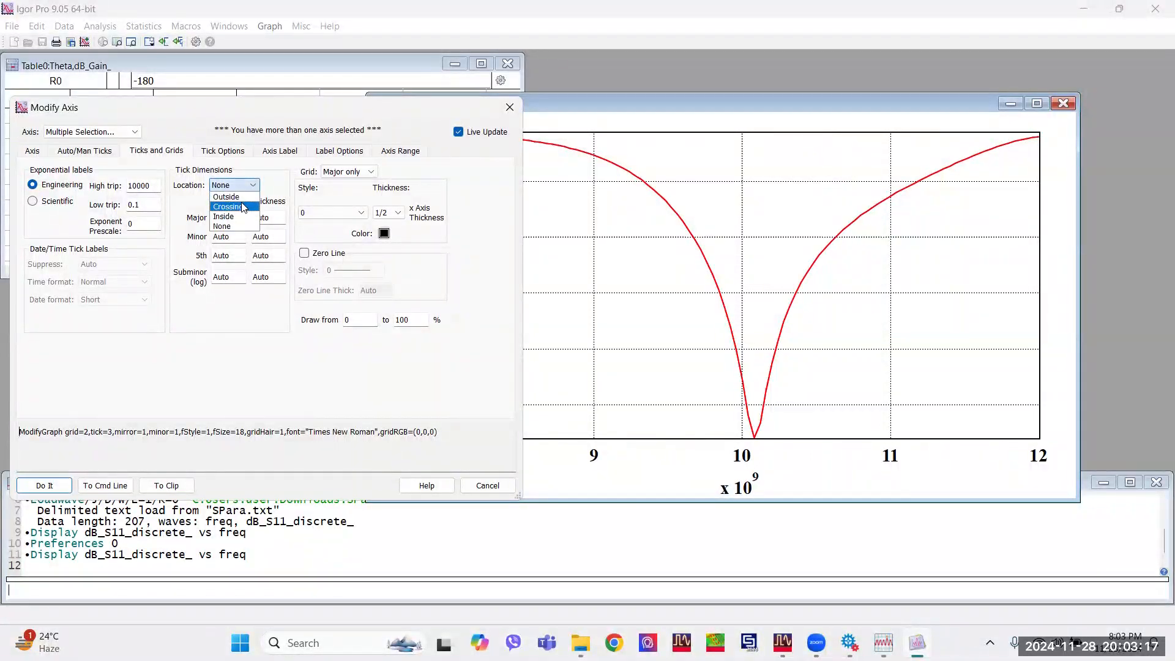
click(242, 216)
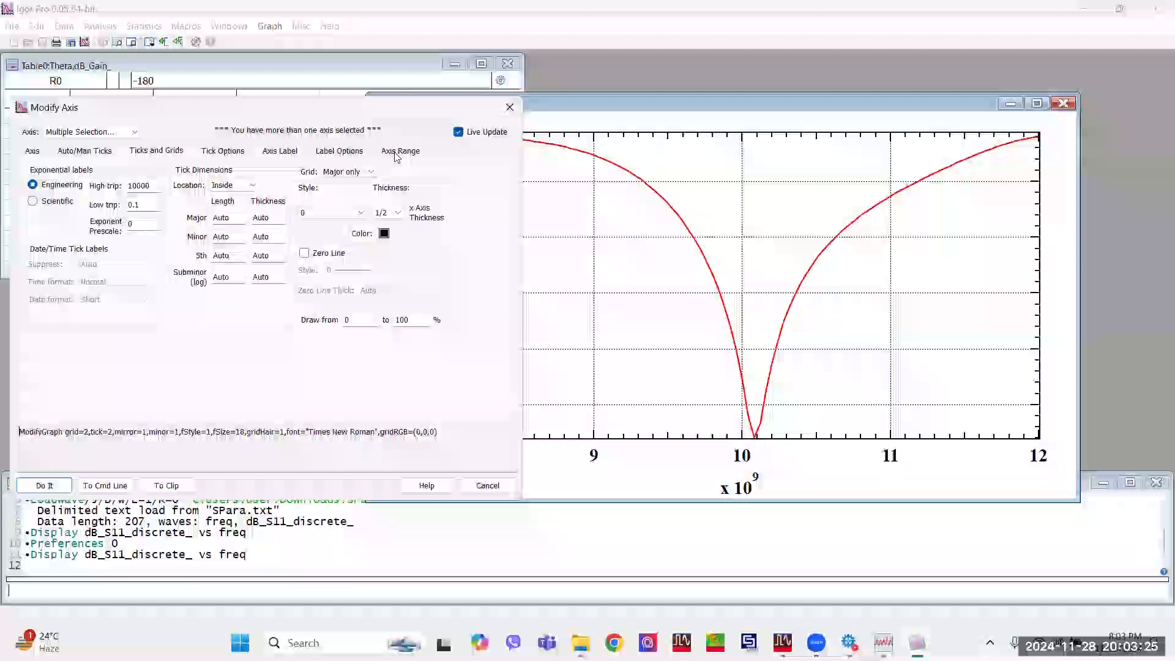
Label both axes "Frequency (GHz)" and append the Manual Override units code to suppress the exponent on the tick labels.
click(271, 153)
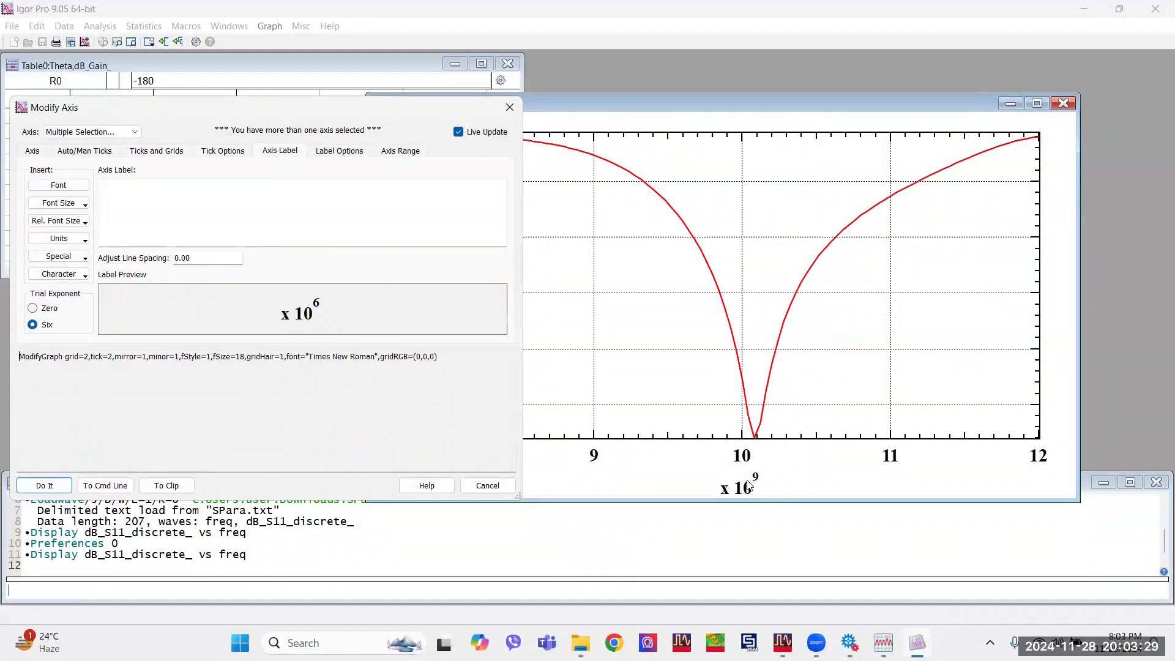
click(184, 211)
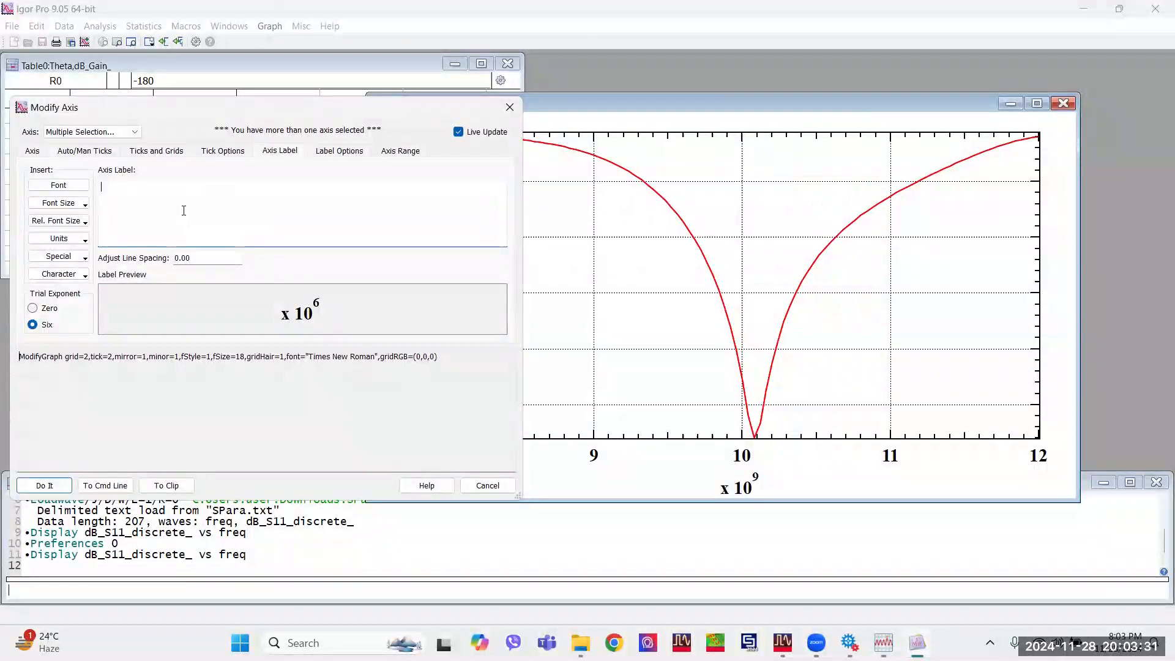
text(Frequency )
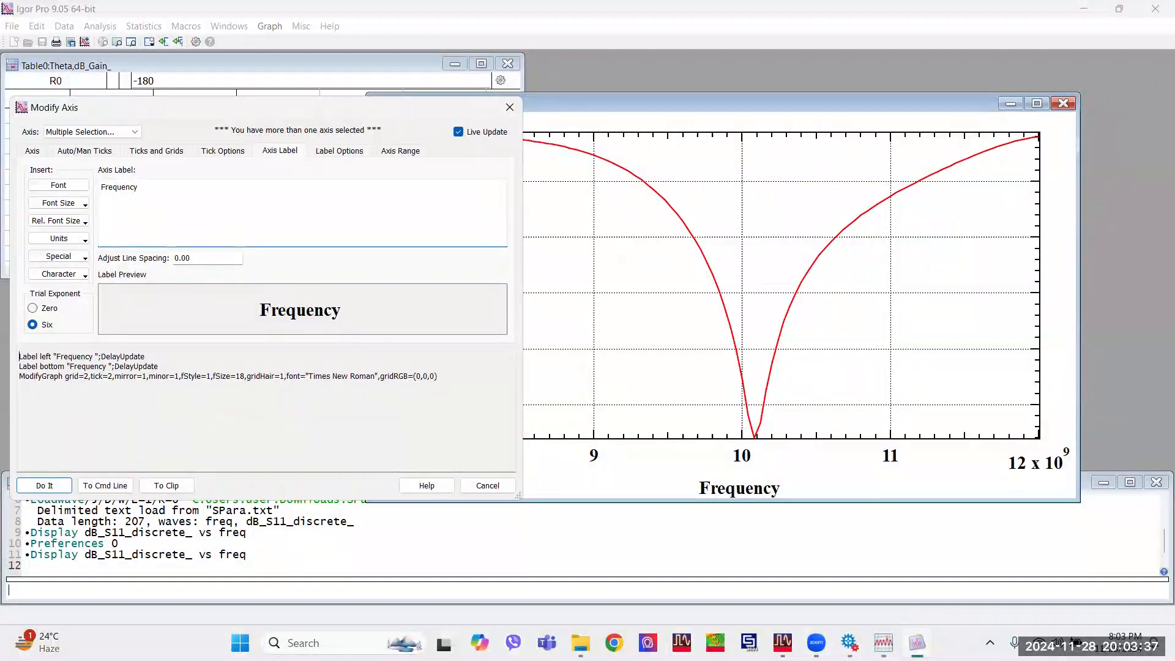
text((GH)
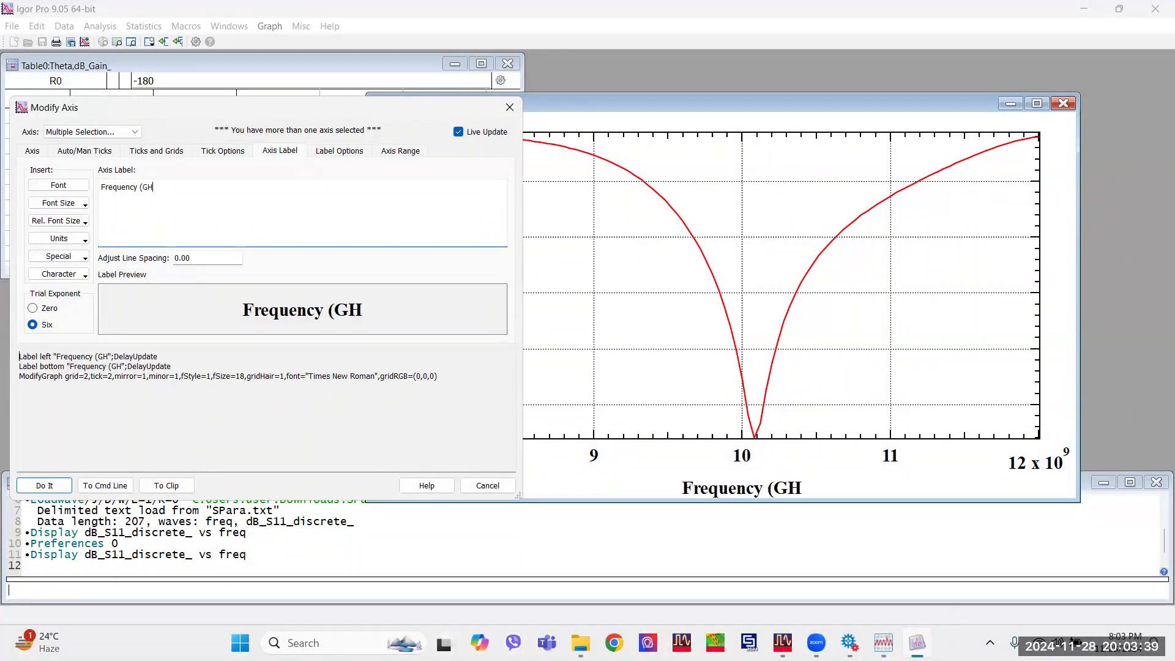
text(z))
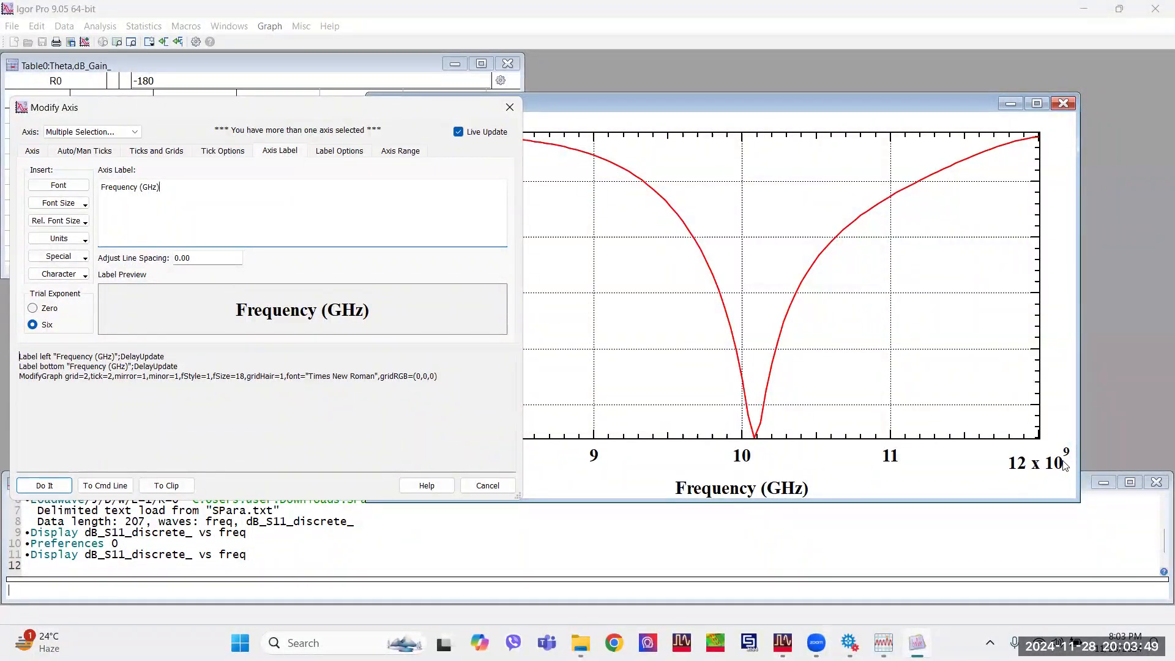
click(76, 240)
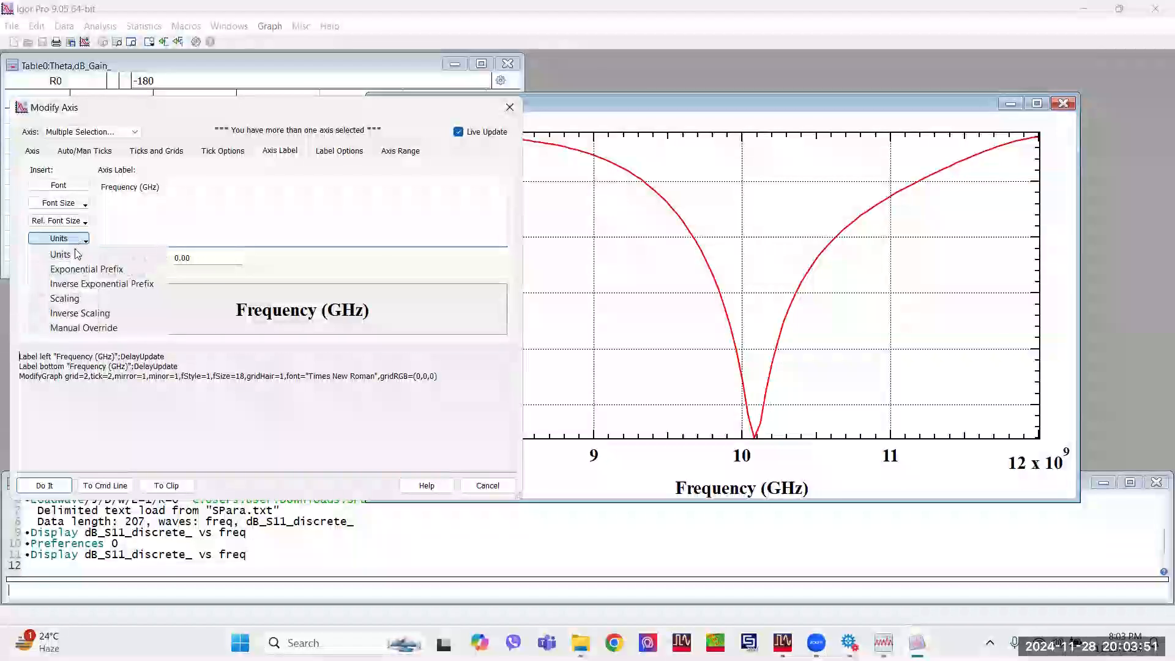
click(88, 328)
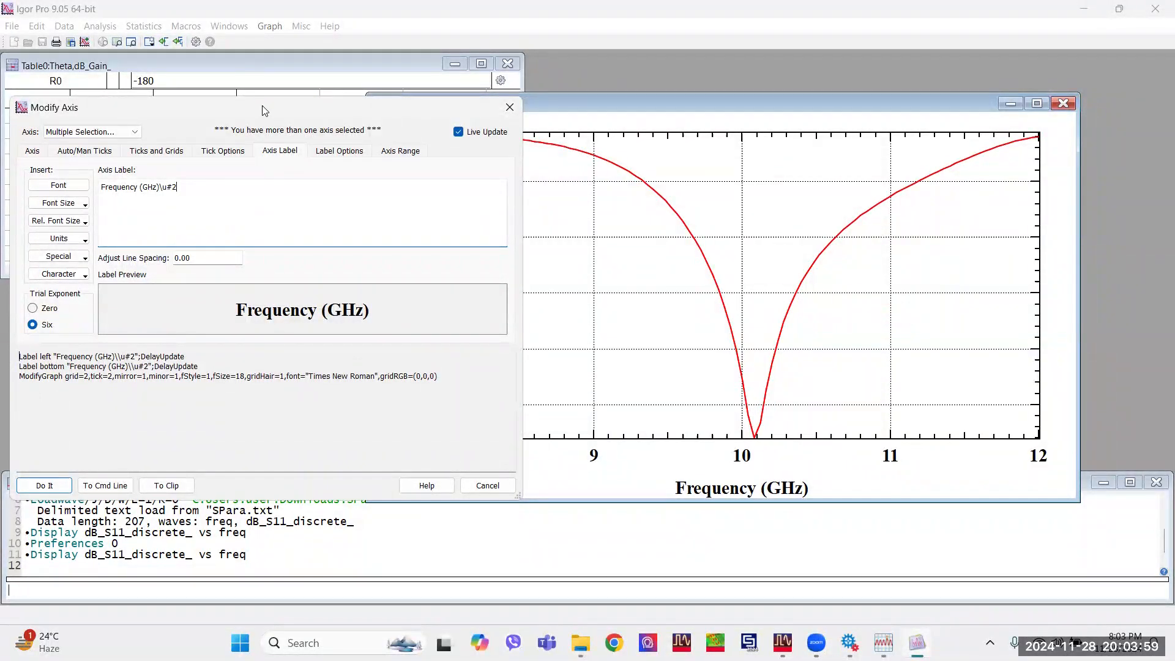
Change the left axis label to "Reflection Coefficient (dB)" and apply all axis modifications to the S11 graph.
drag(264, 110, 770, 114)
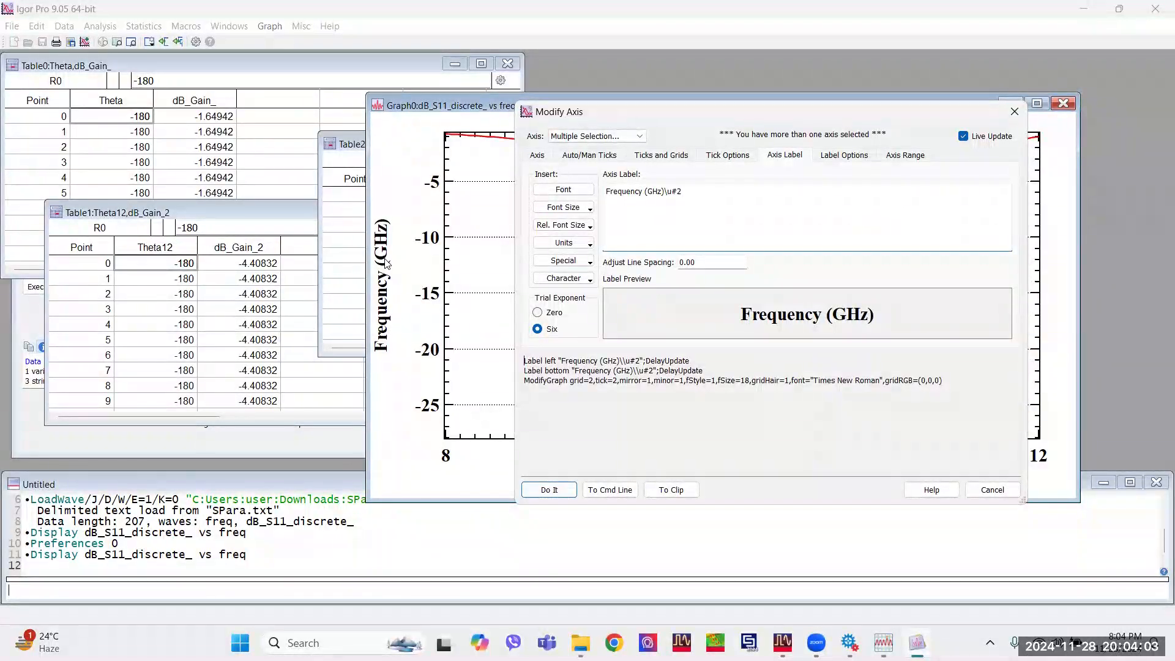
click(618, 137)
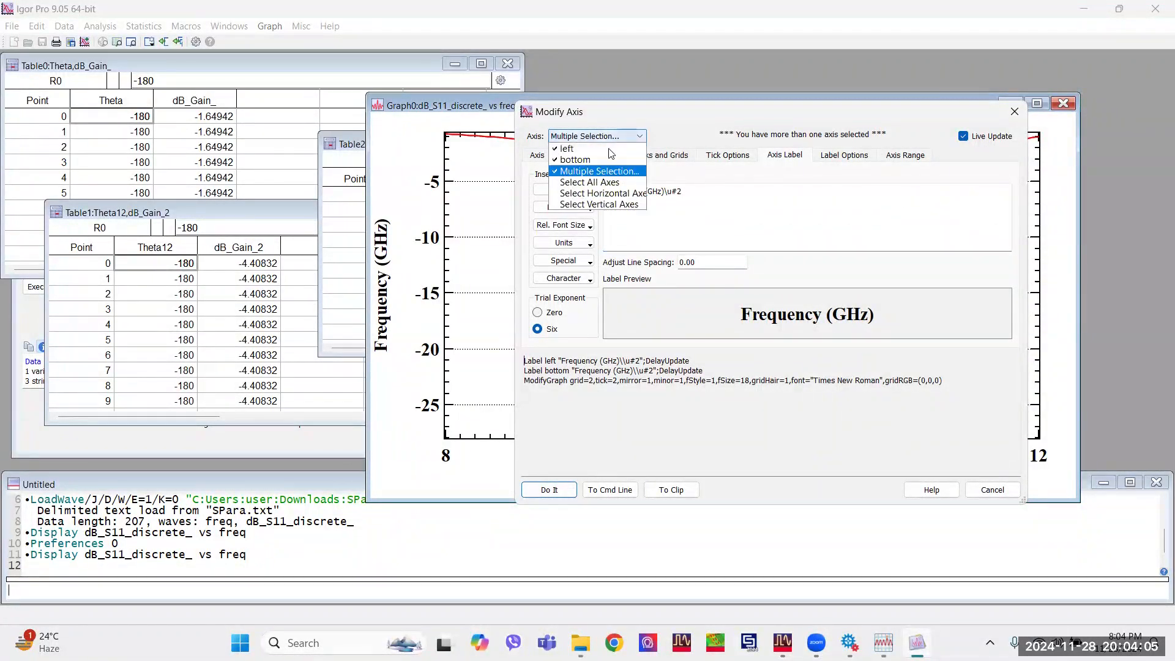
click(613, 157)
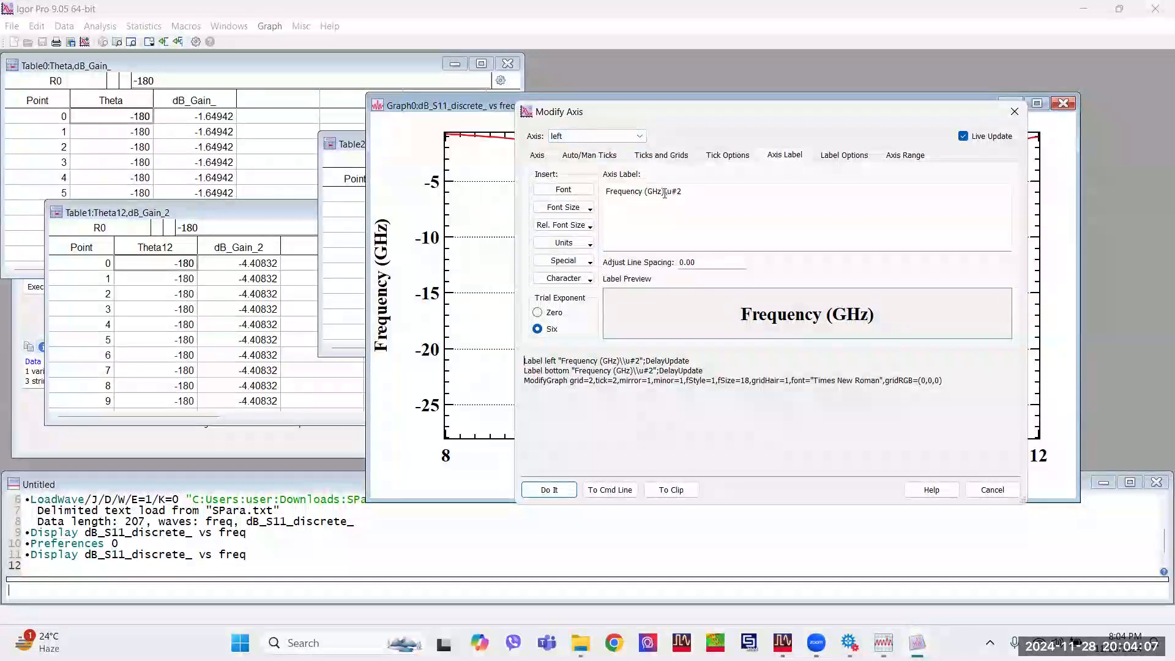
drag(682, 192, 604, 192)
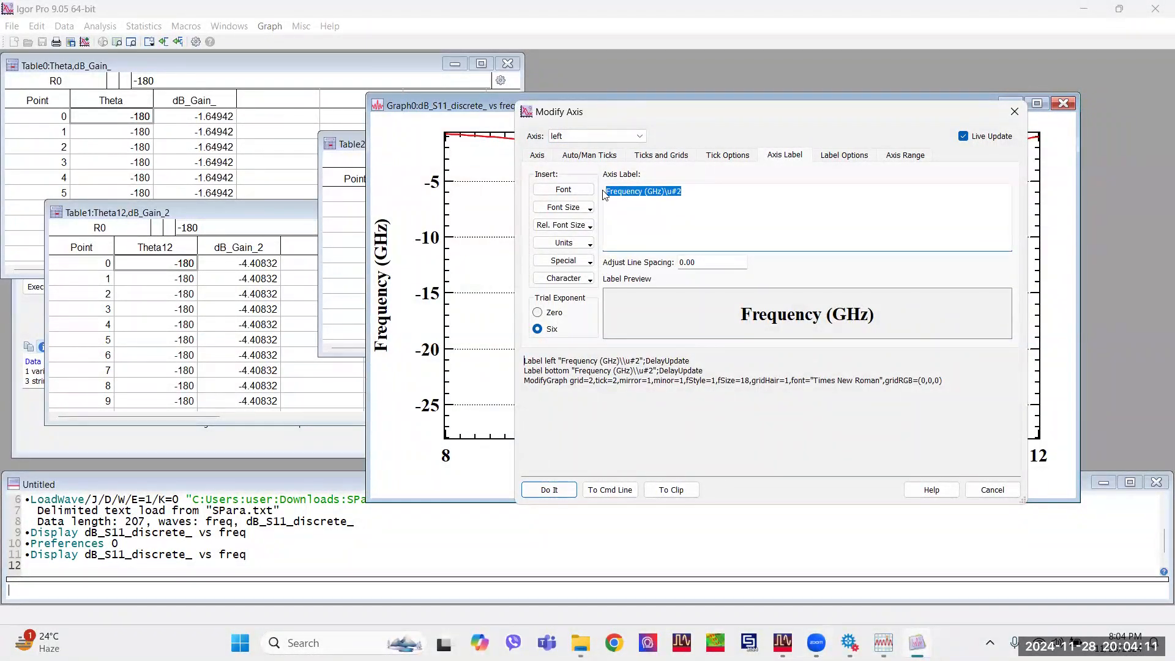
text(Reflection )
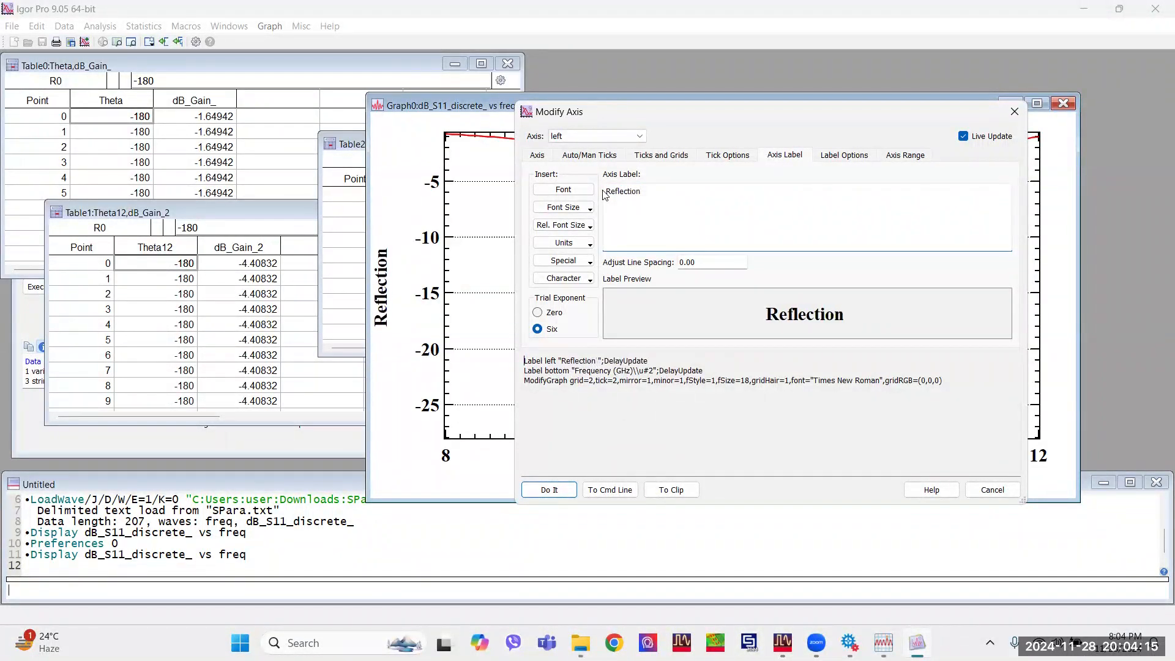
text(Coe)
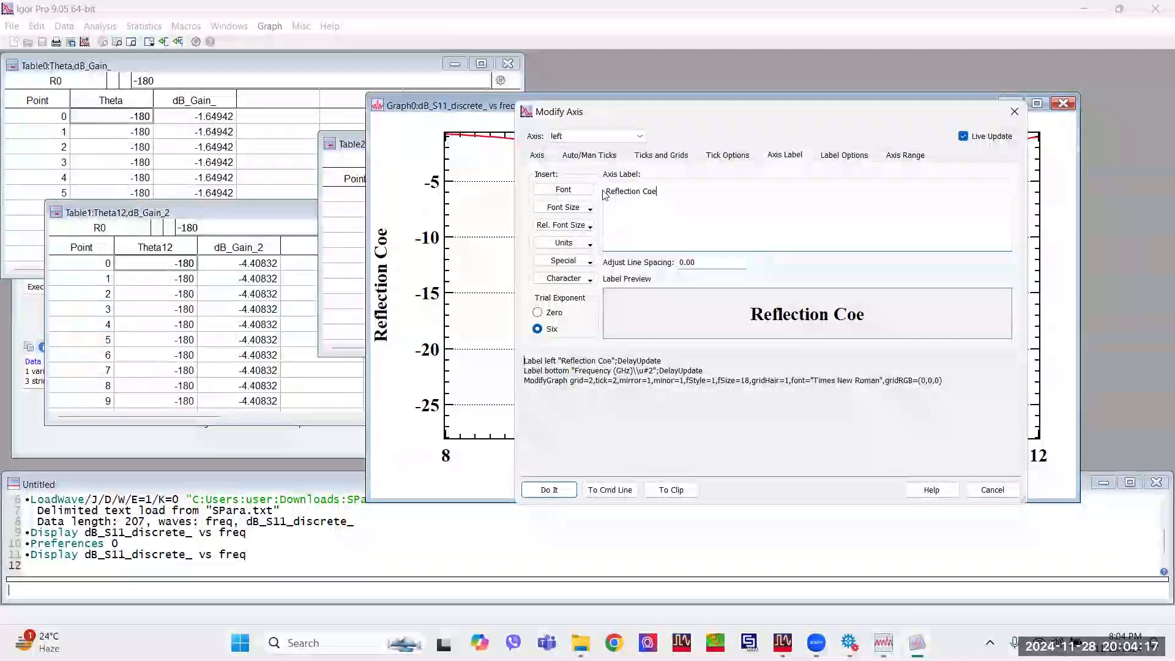
text(fficient)
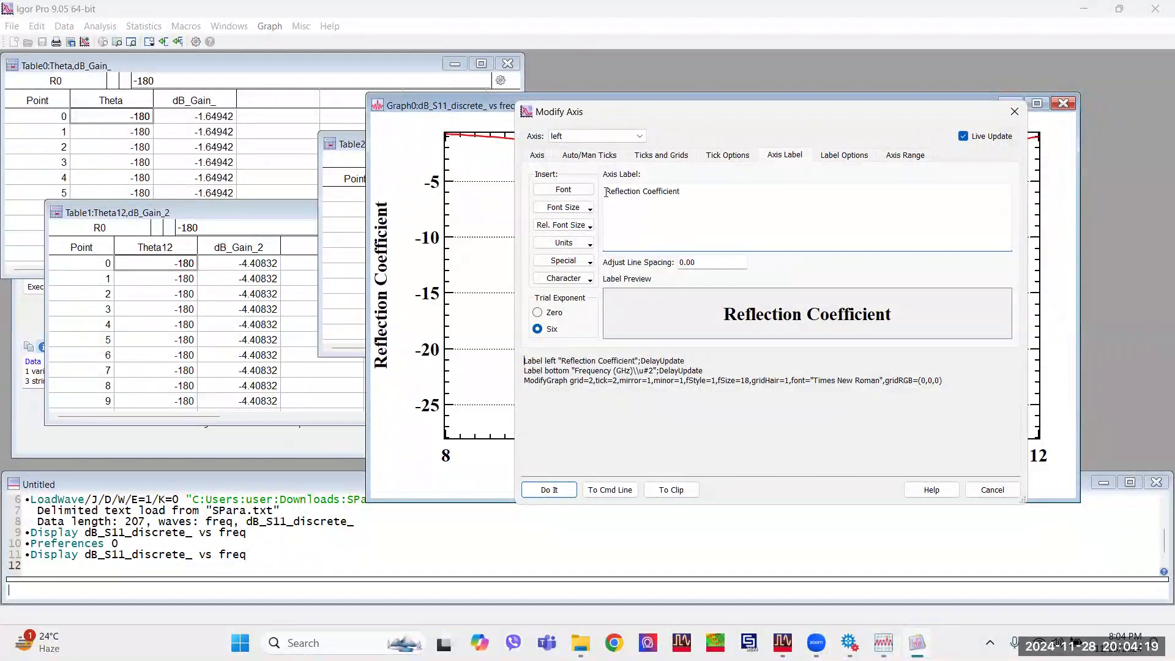
text( (dB))
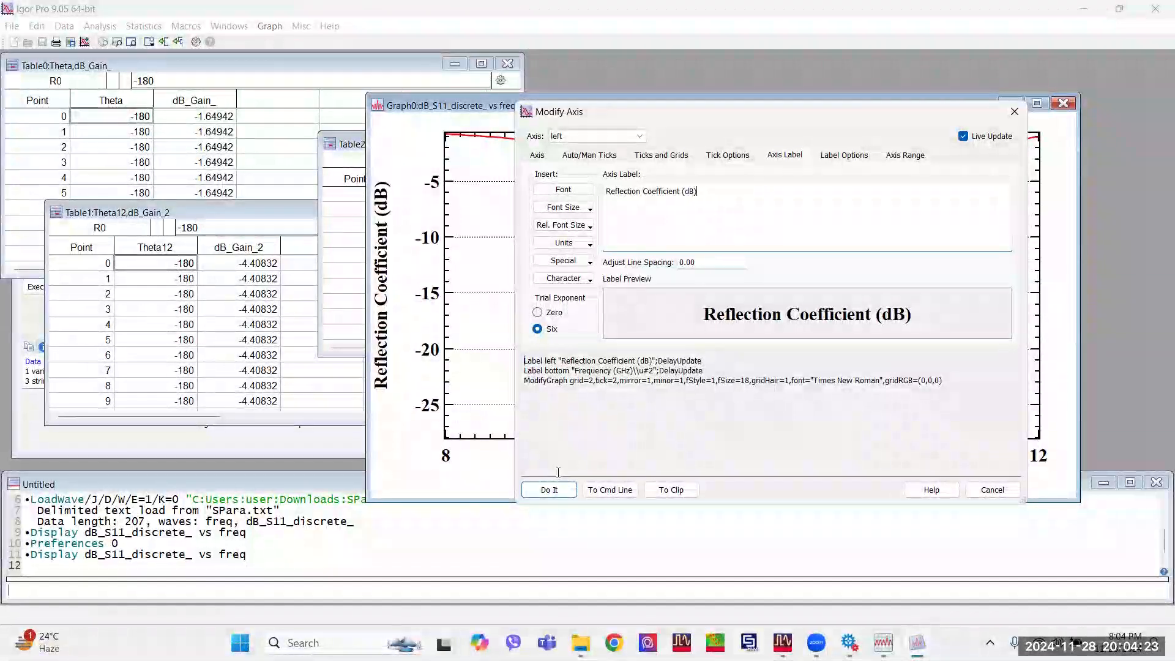
click(549, 490)
Move the left and bottom axis labels slightly closer to the plot area of the S11 graph.
drag(381, 285, 393, 286)
drag(750, 483, 751, 473)
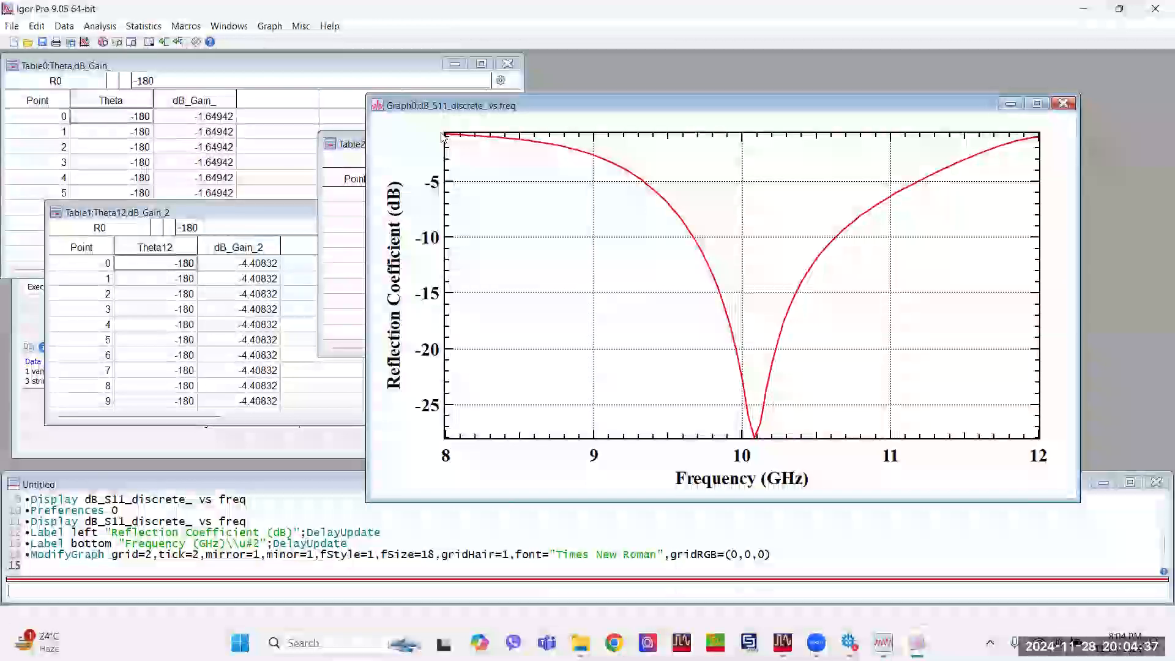
Set the left axis range of the S11 graph to a minimum of -30 and a maximum of 0, and apply it.
double_click(447, 226)
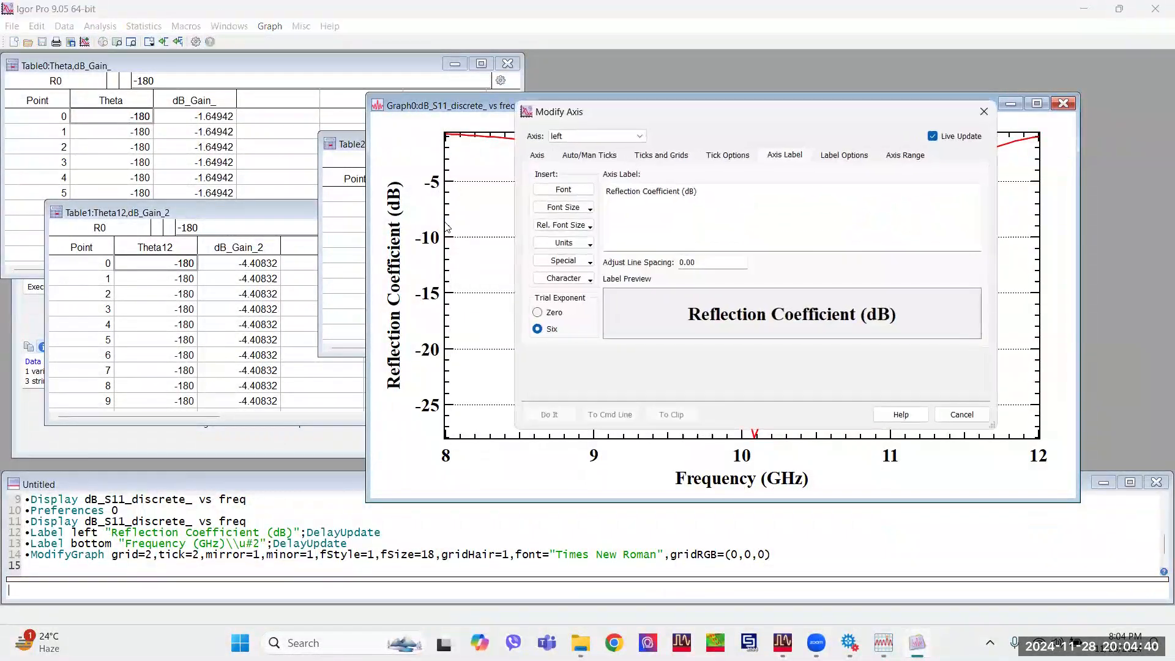
click(897, 158)
click(702, 212)
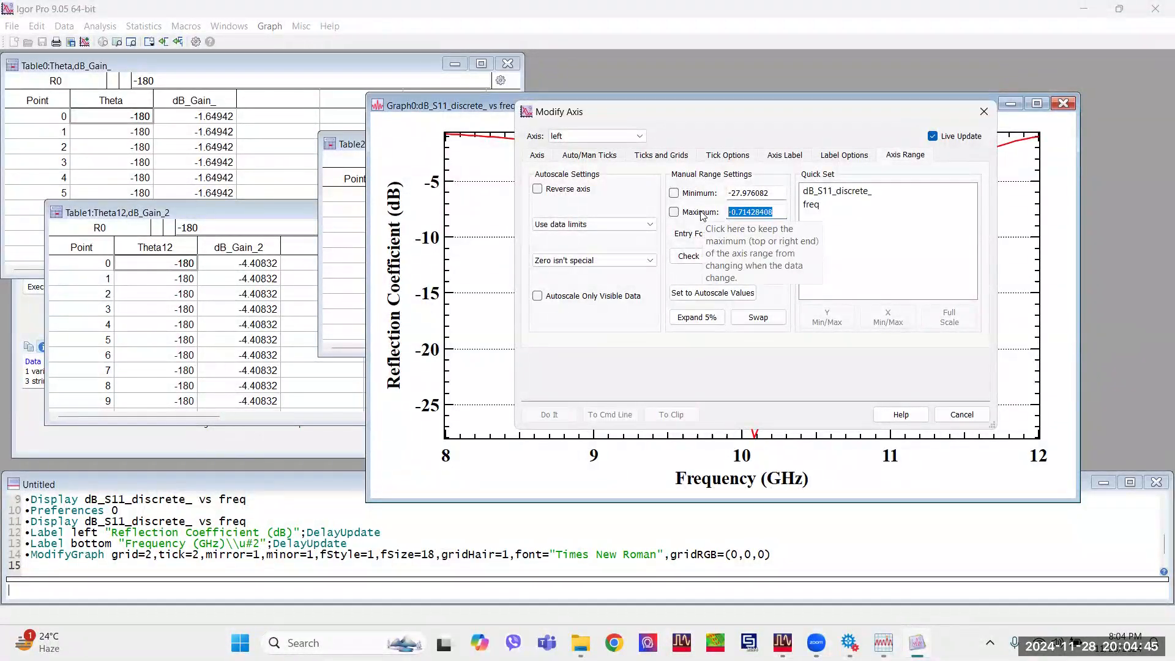
text(0)
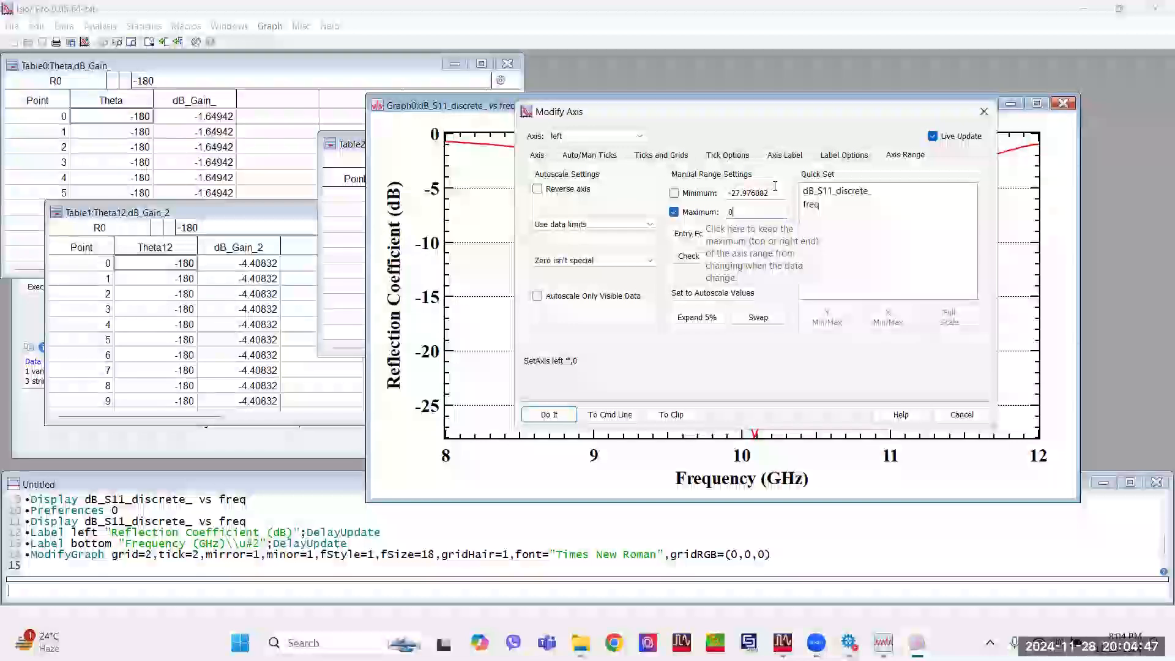
drag(769, 193, 732, 190)
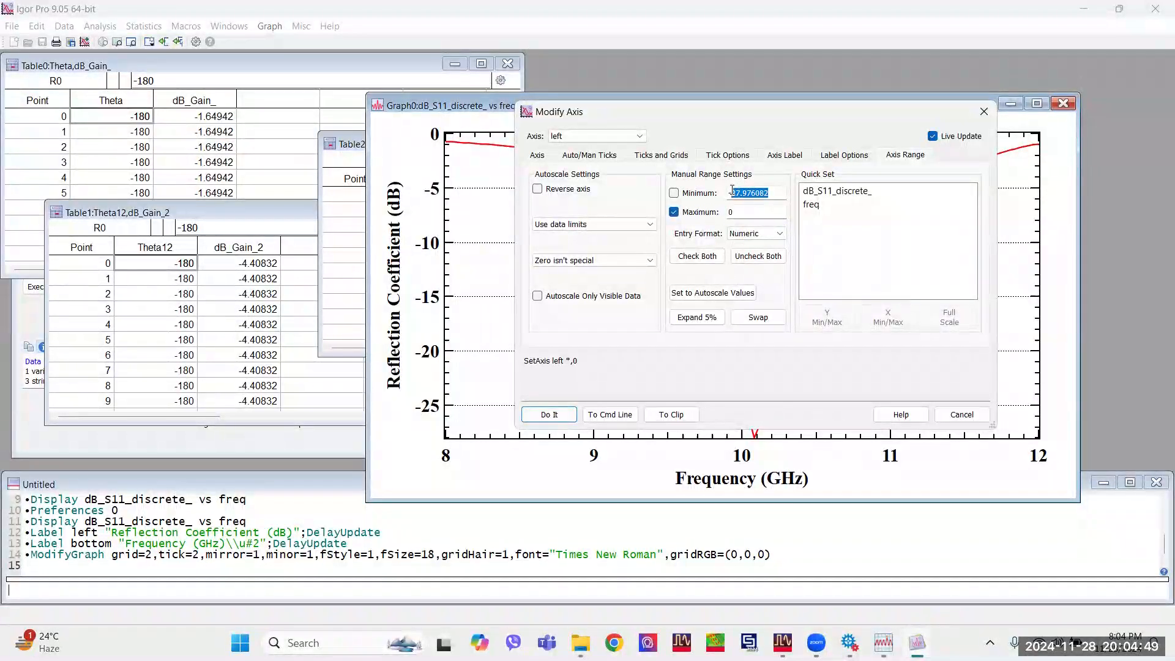
text(-30)
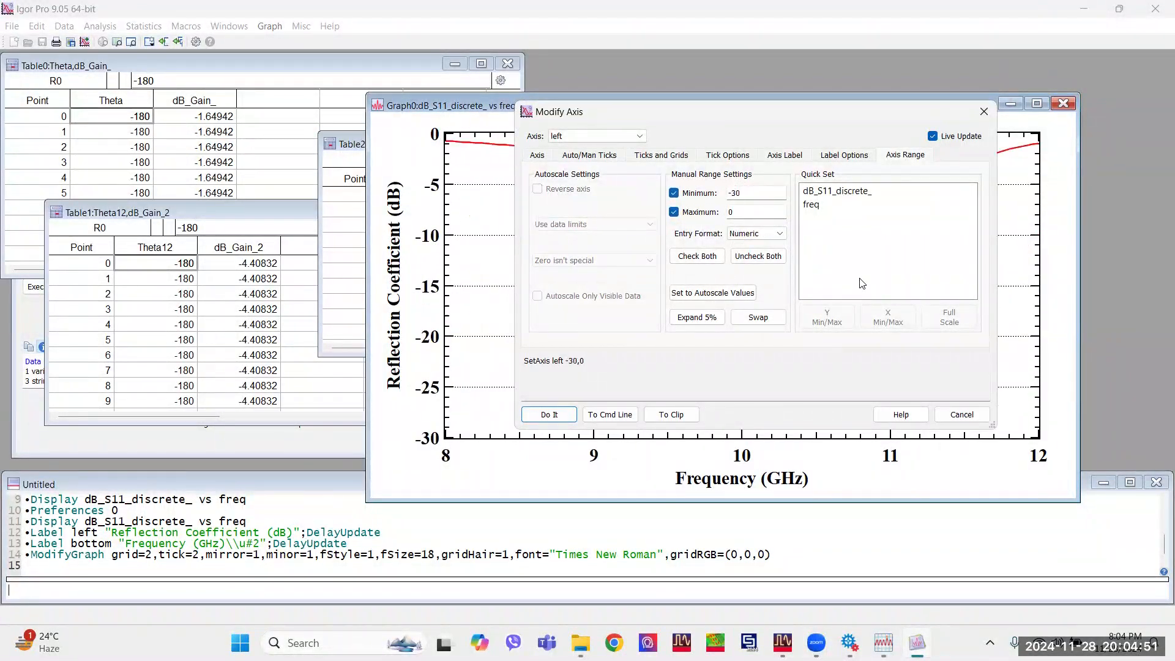
click(593, 137)
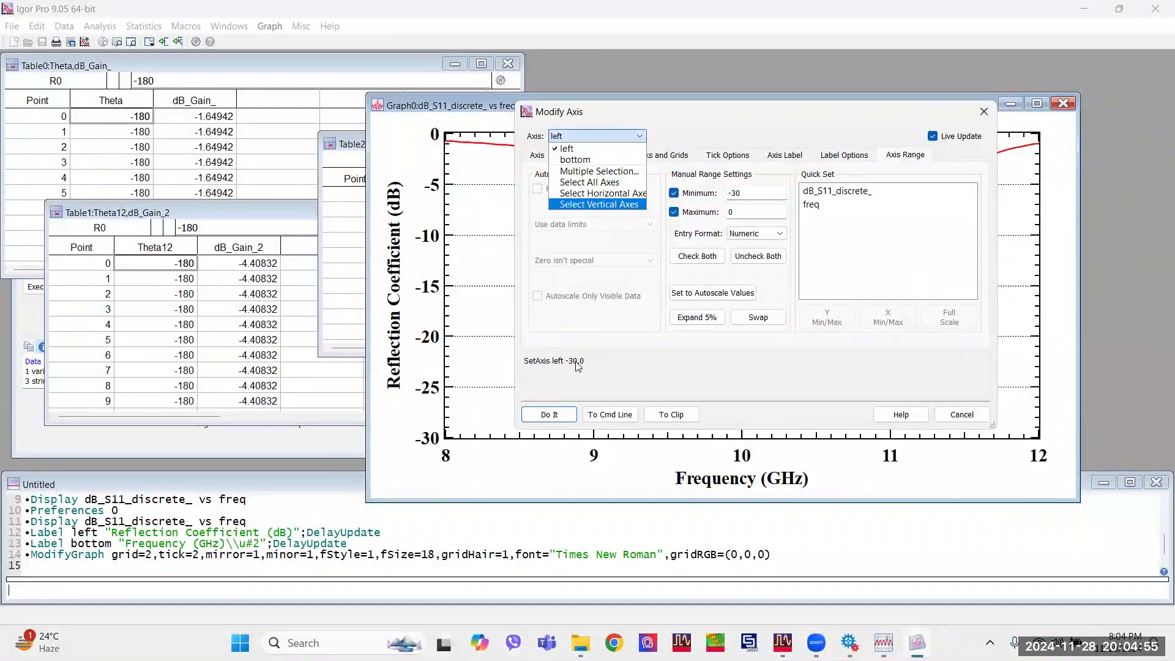
click(558, 415)
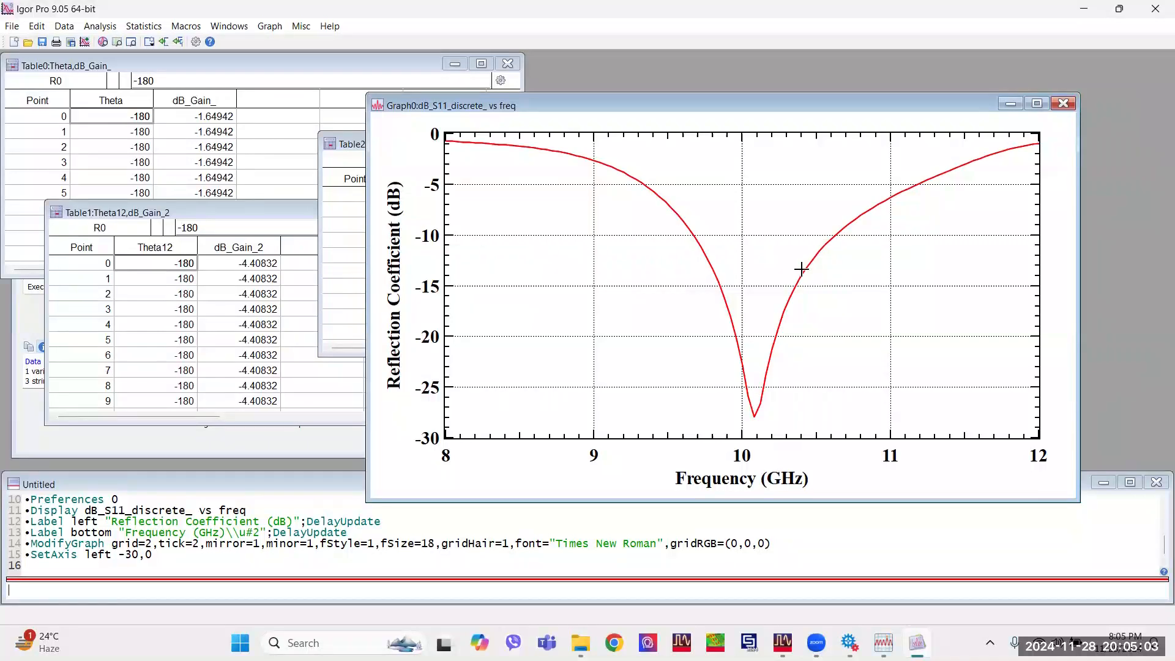
Try displaying the S11 trace in Dots mode with size 2.
double_click(819, 260)
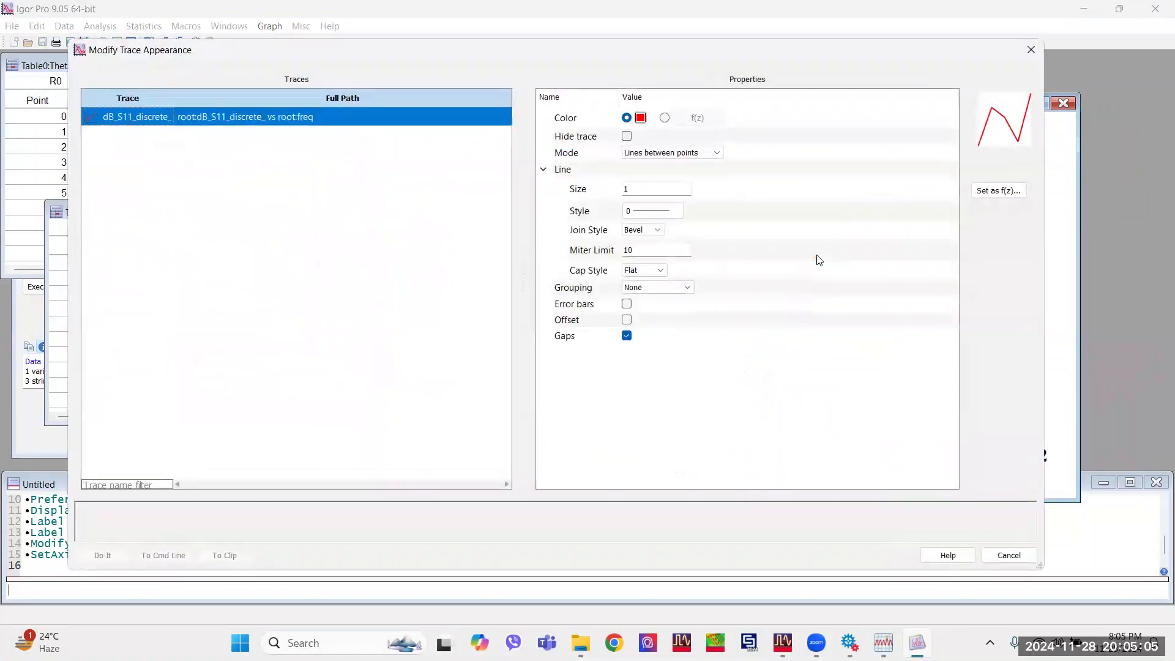
click(669, 154)
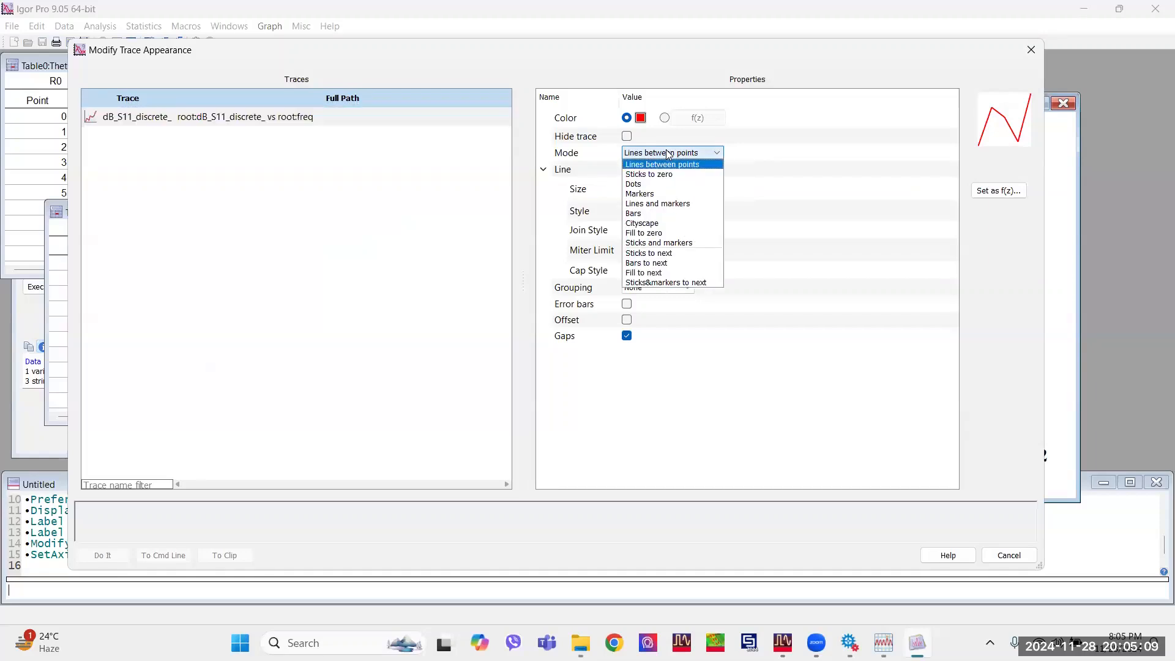
click(669, 184)
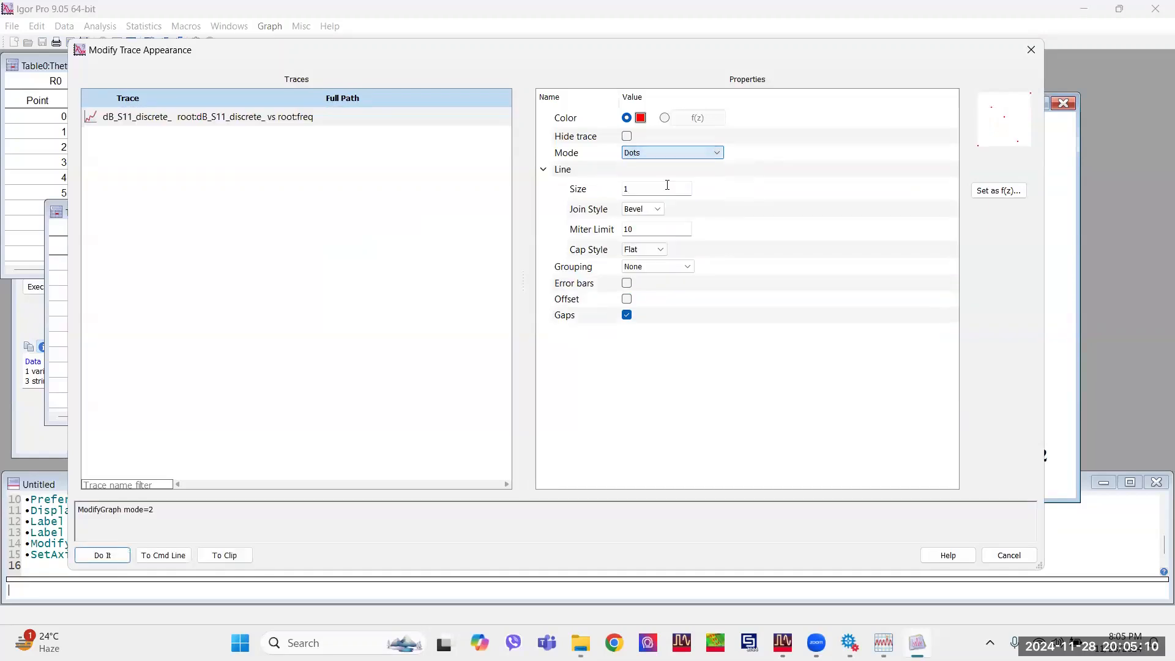
click(632, 192)
text(2)
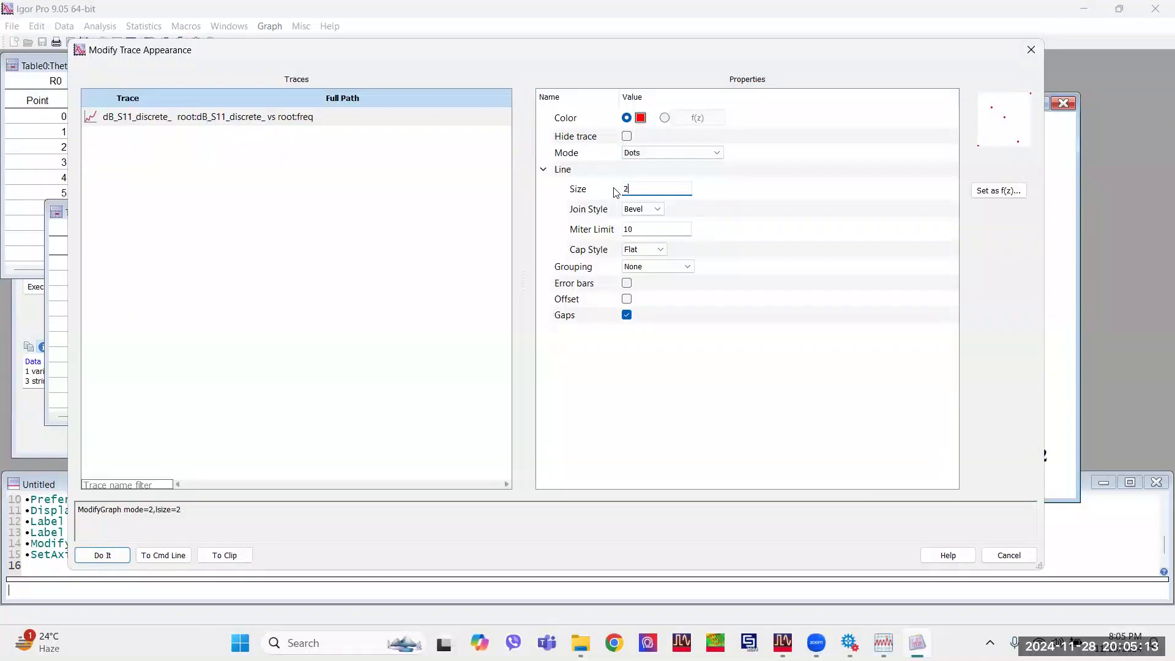
click(124, 557)
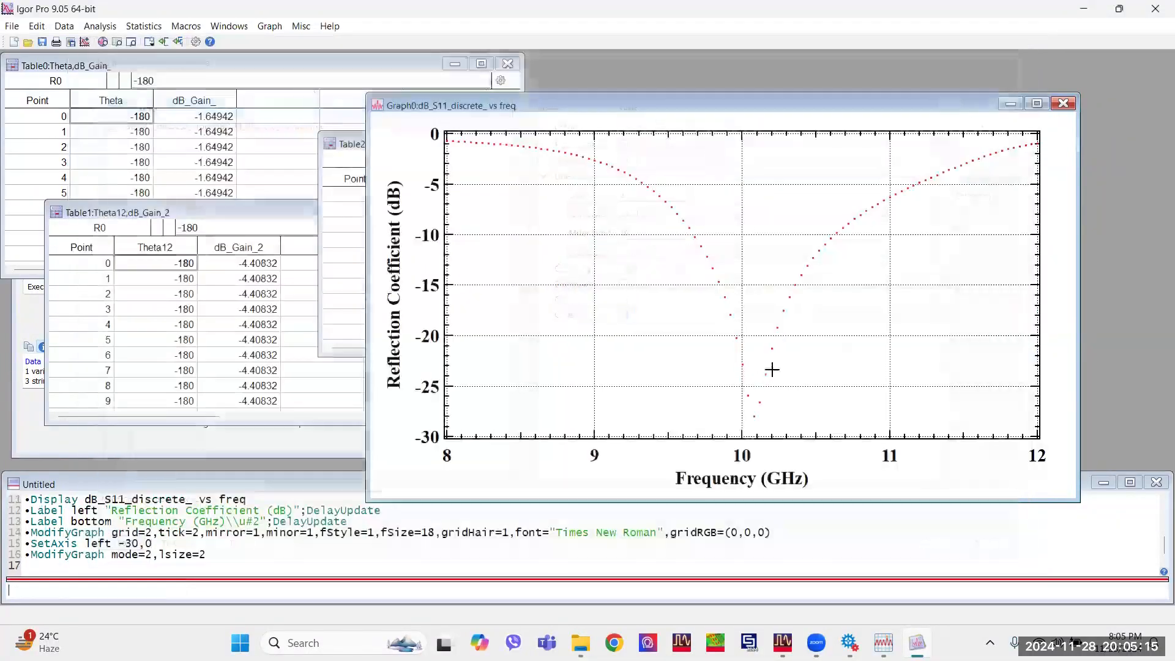
Set the S11 trace to the Lines between points mode and give it a line size of 4.
double_click(771, 351)
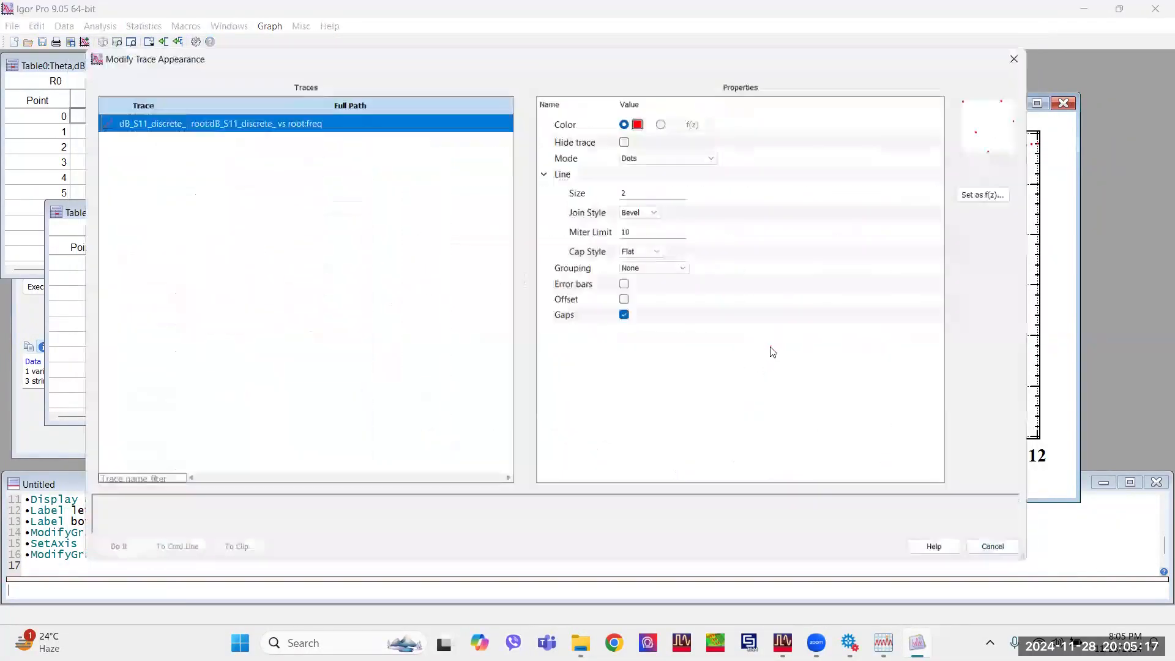
click(653, 153)
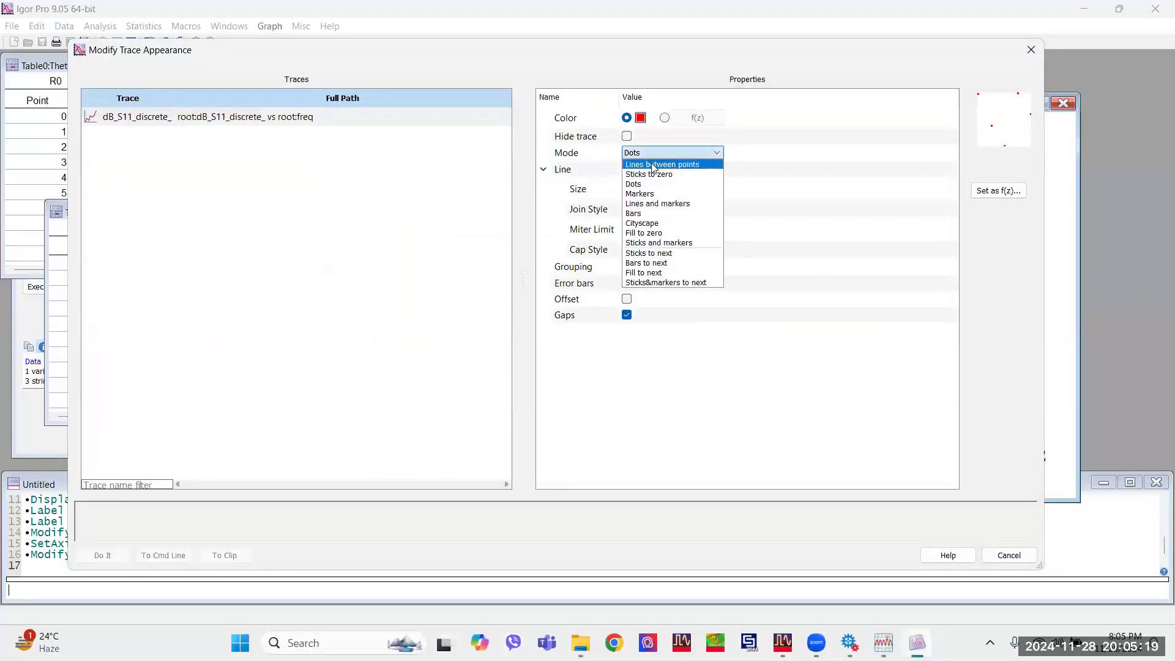
click(653, 165)
click(99, 554)
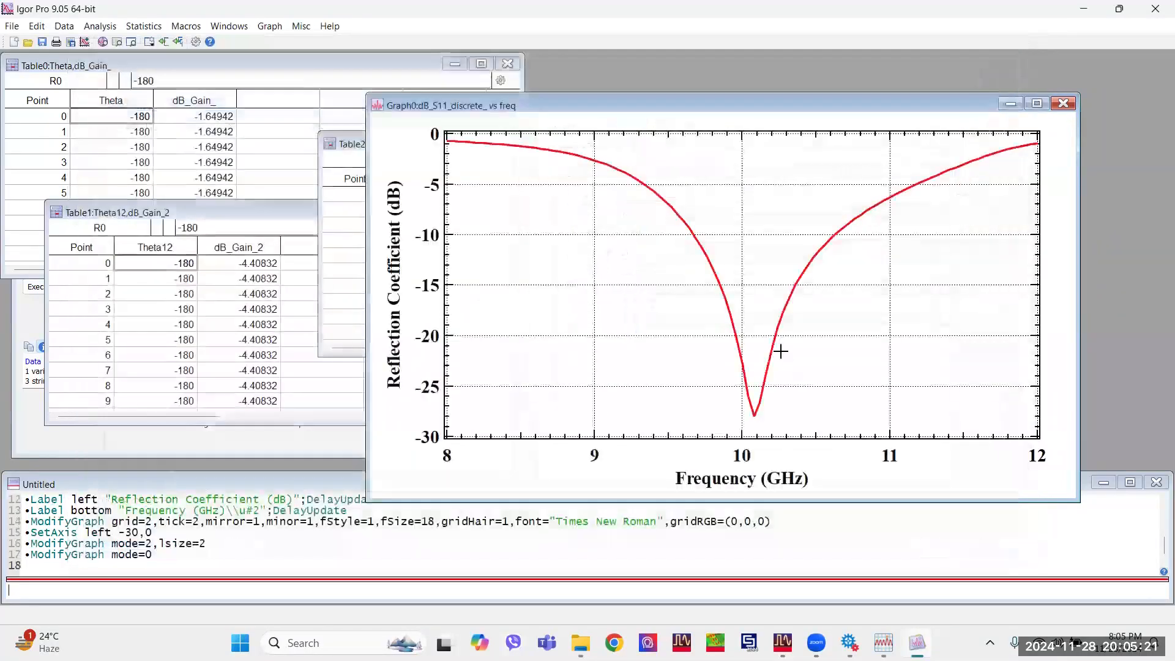
double_click(776, 336)
drag(629, 188, 616, 177)
text(4)
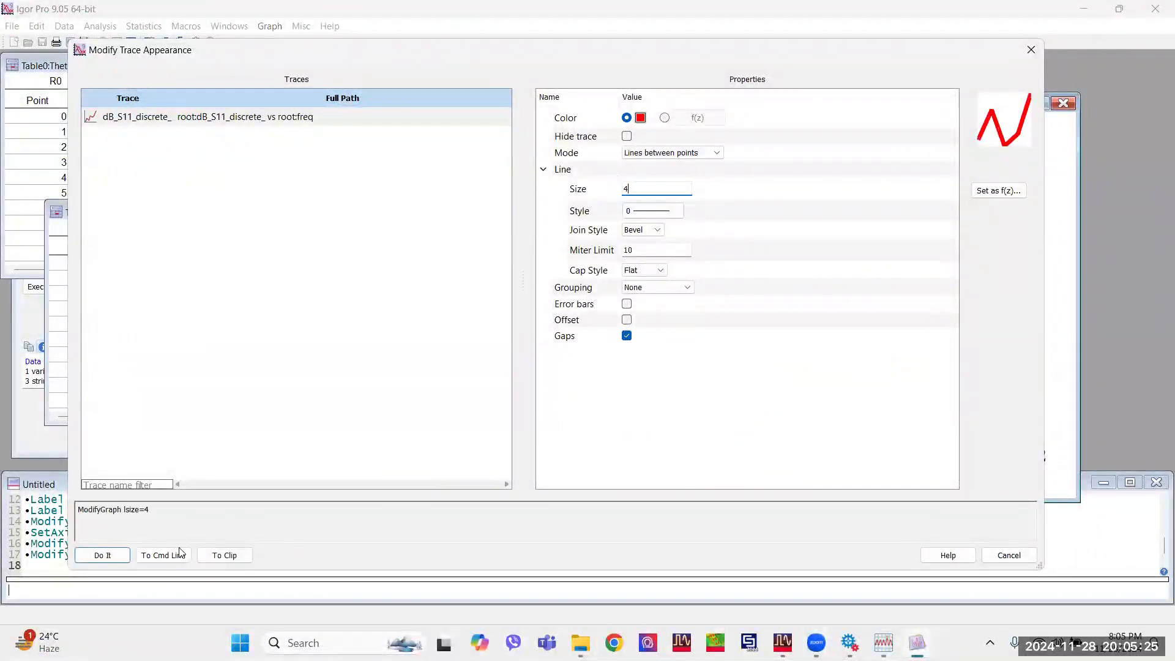
click(100, 555)
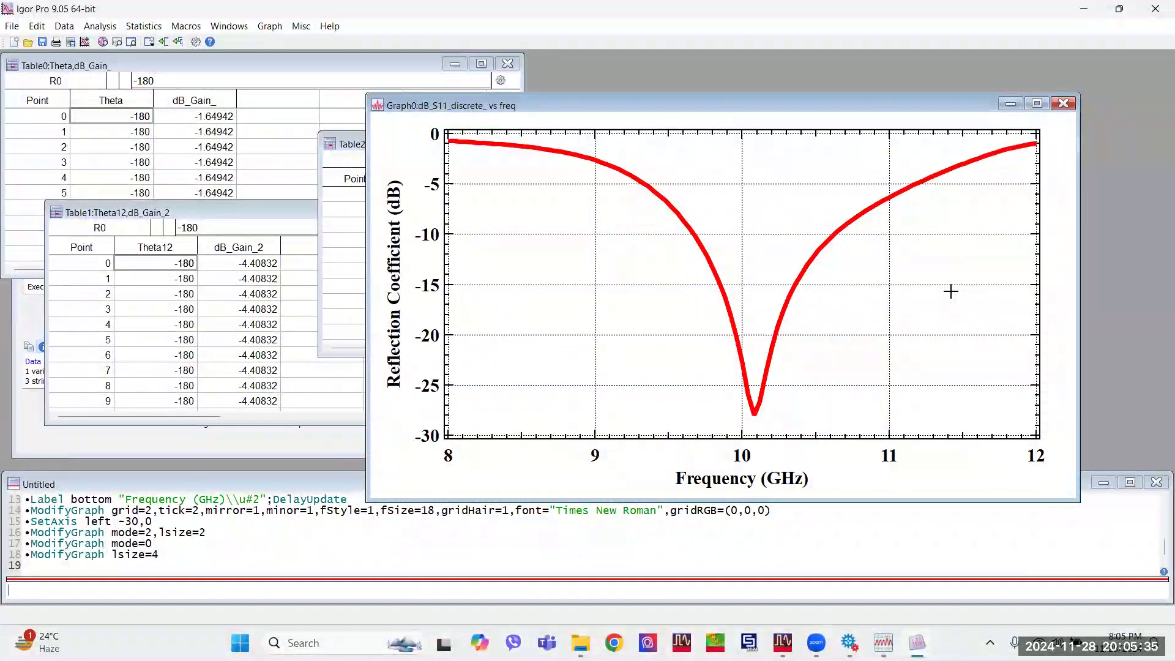
Create a new graph of dB_Gain_ and dB_Gain_2 versus Theta, and move and enlarge its window to cover the S11 graph.
click(272, 28)
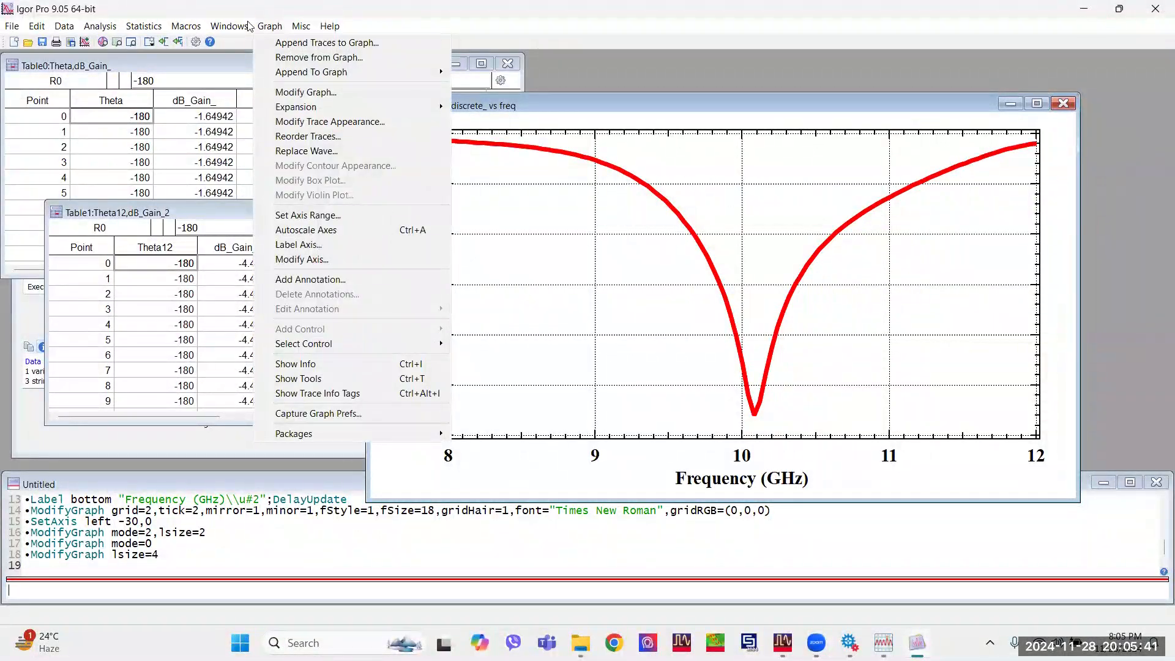
click(237, 39)
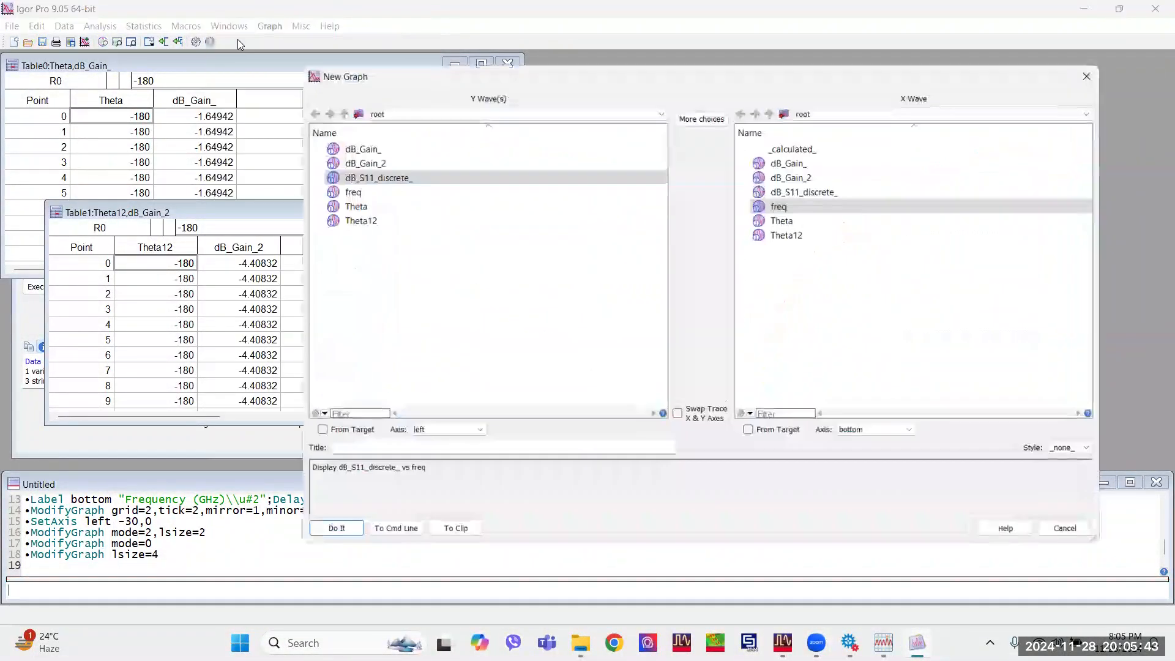
click(790, 219)
click(375, 150)
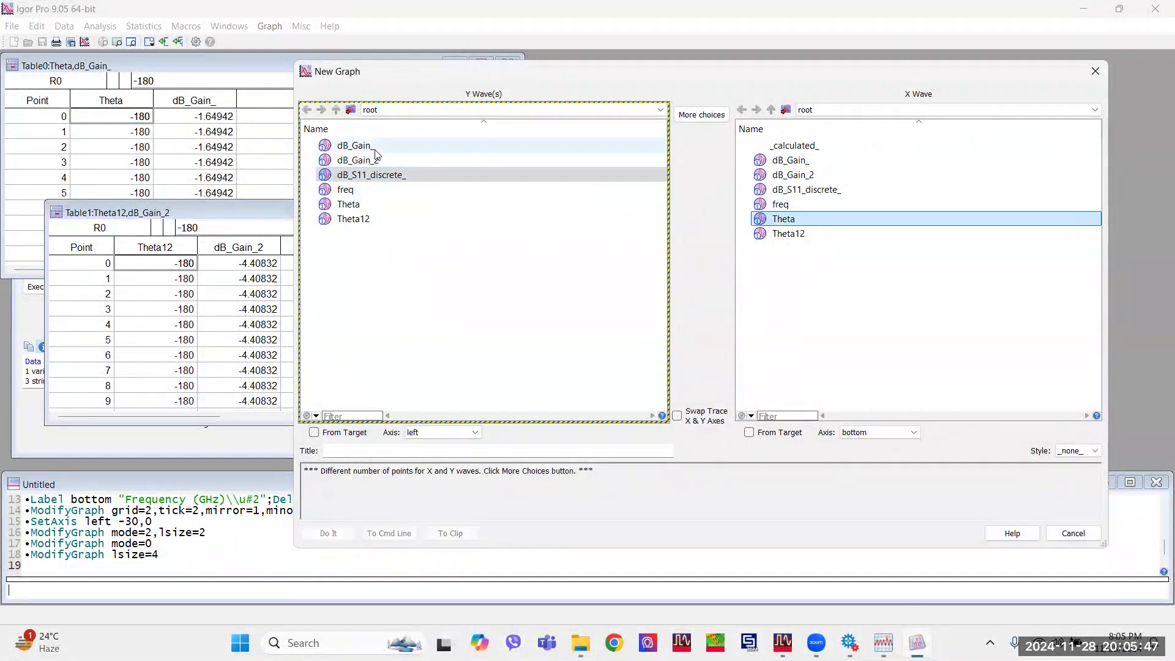
ctrl+click(376, 160)
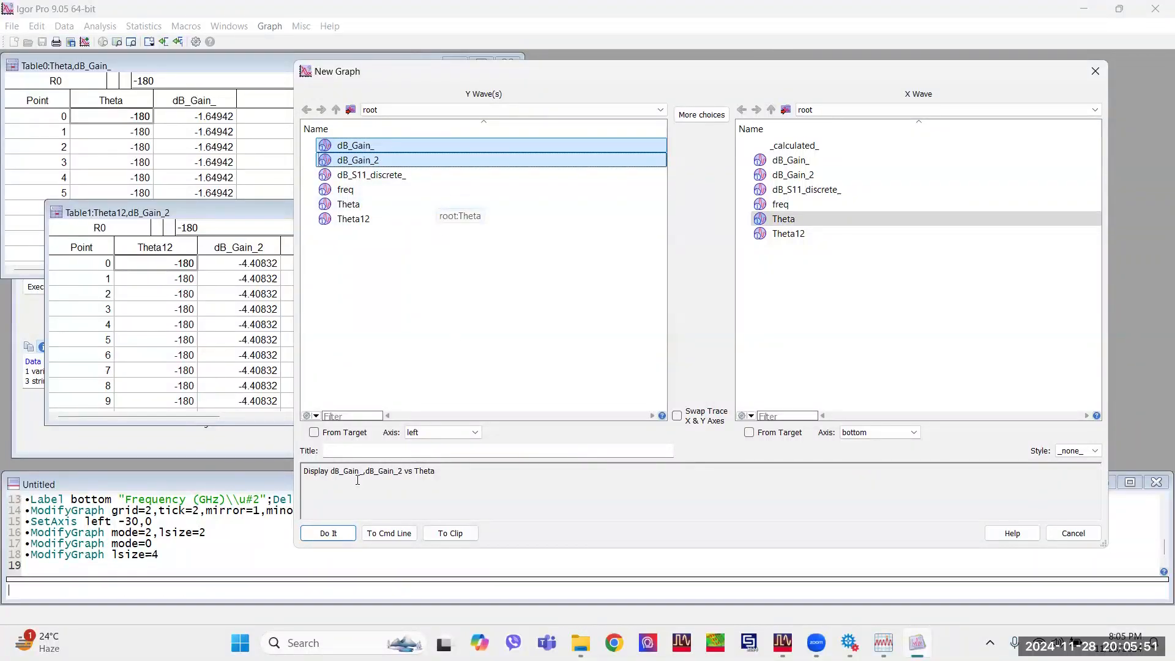
click(328, 533)
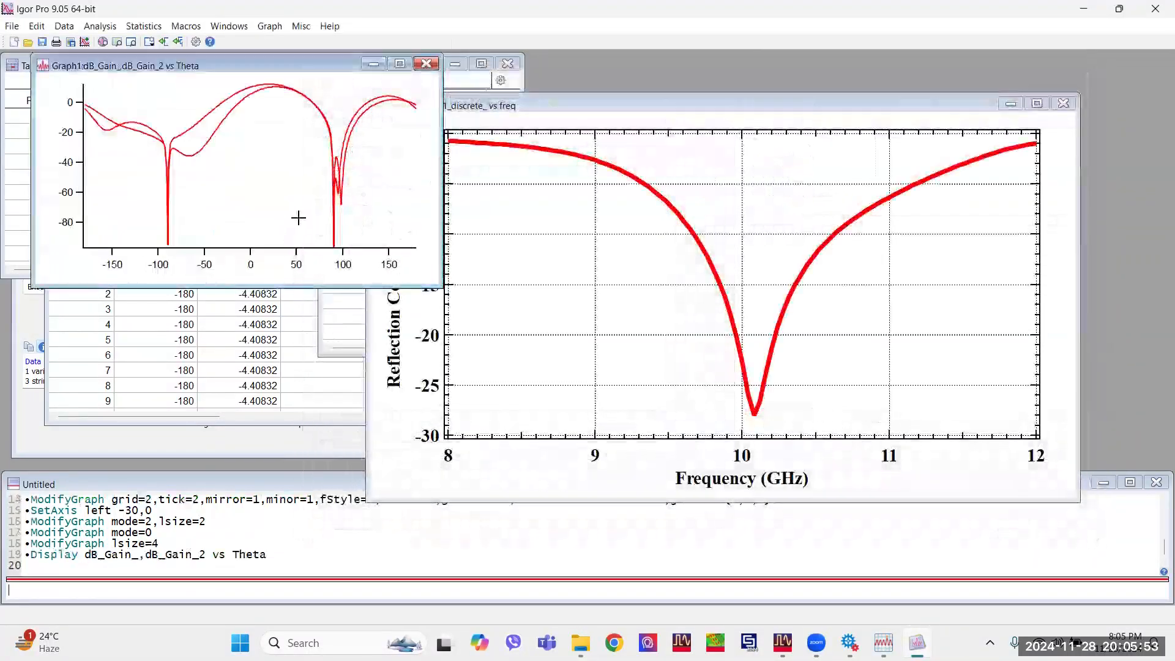
drag(269, 63, 900, 103)
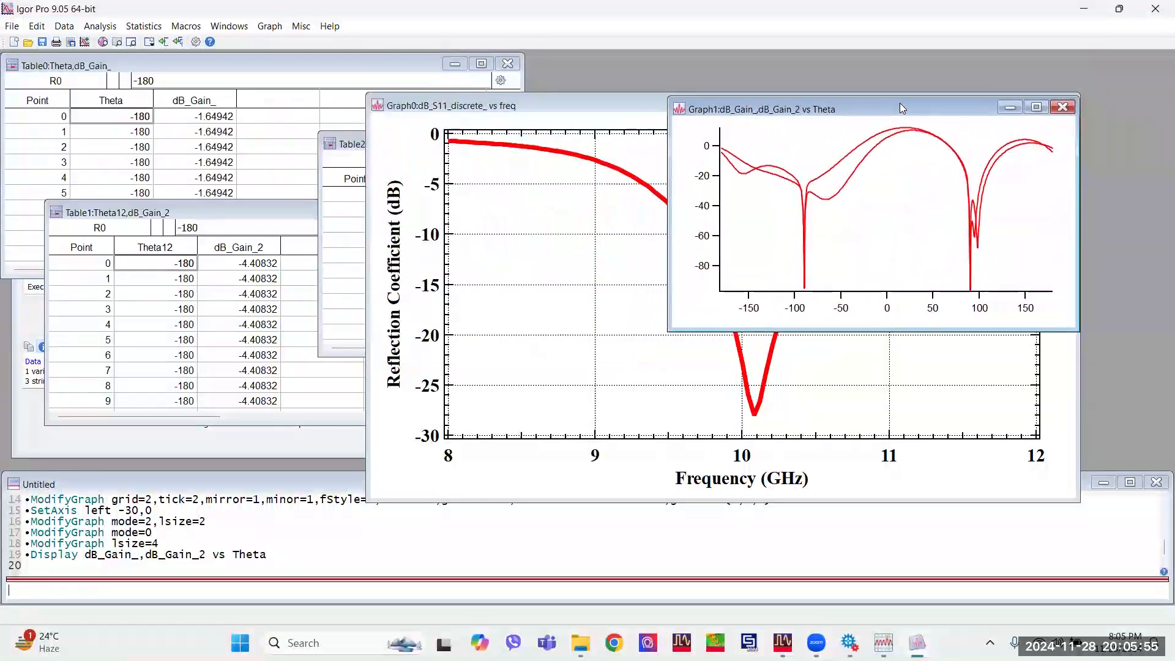
drag(666, 327, 370, 497)
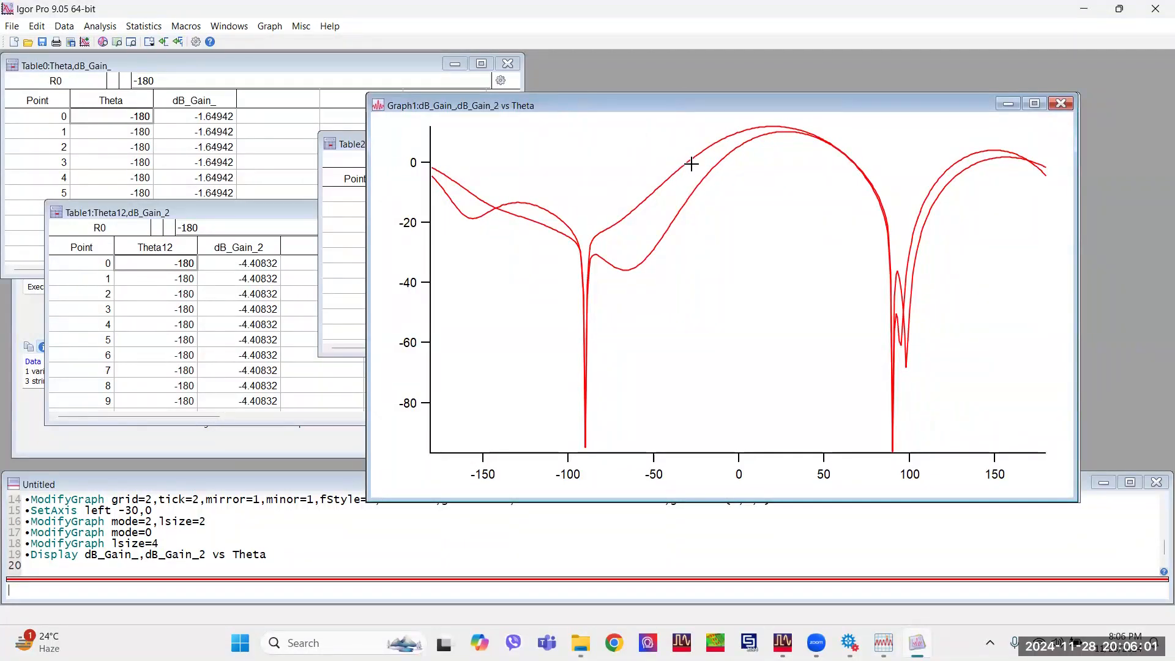
Select all axes of the gain graph for modification and turn their mirror axes on.
double_click(754, 453)
click(587, 137)
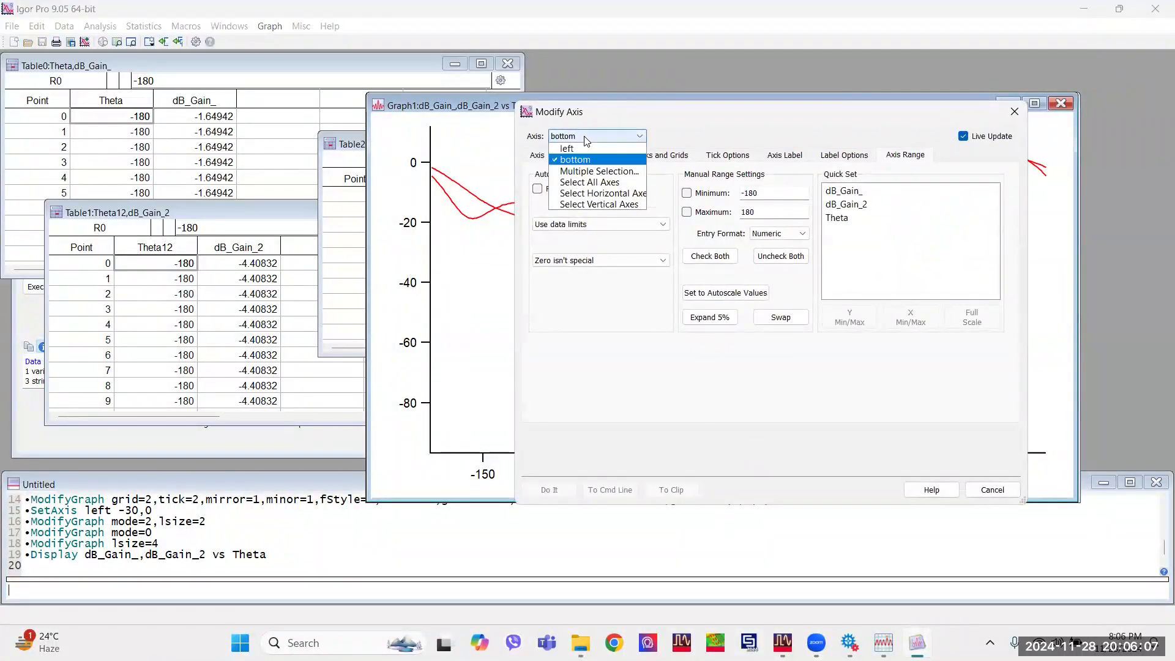
click(593, 183)
click(536, 155)
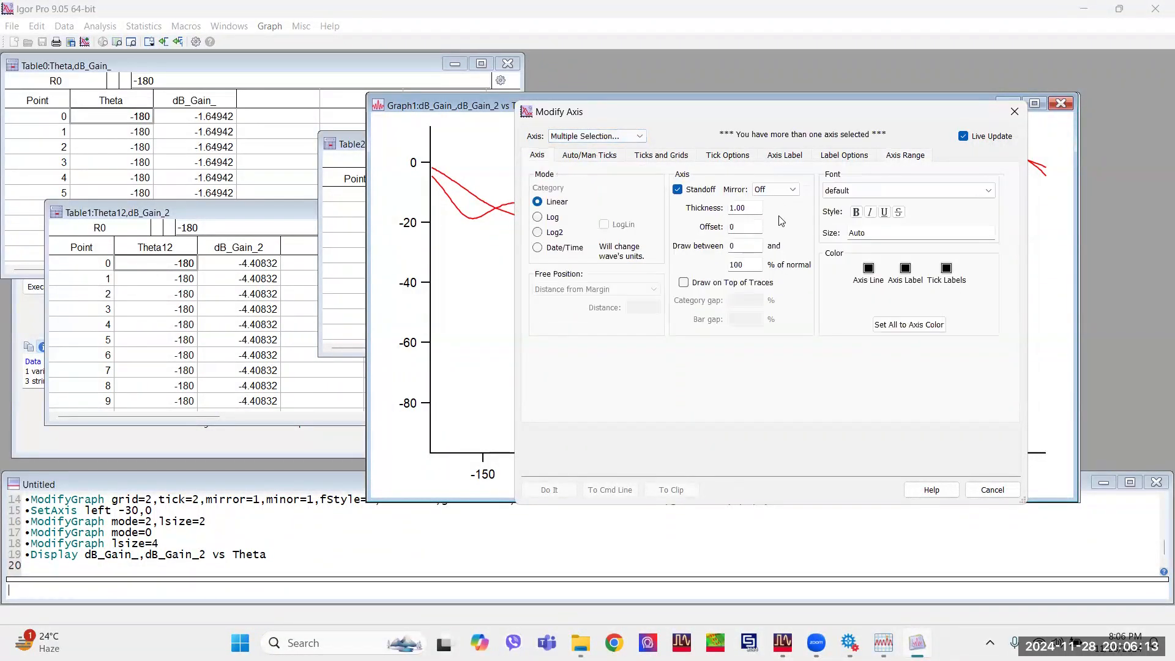
click(784, 194)
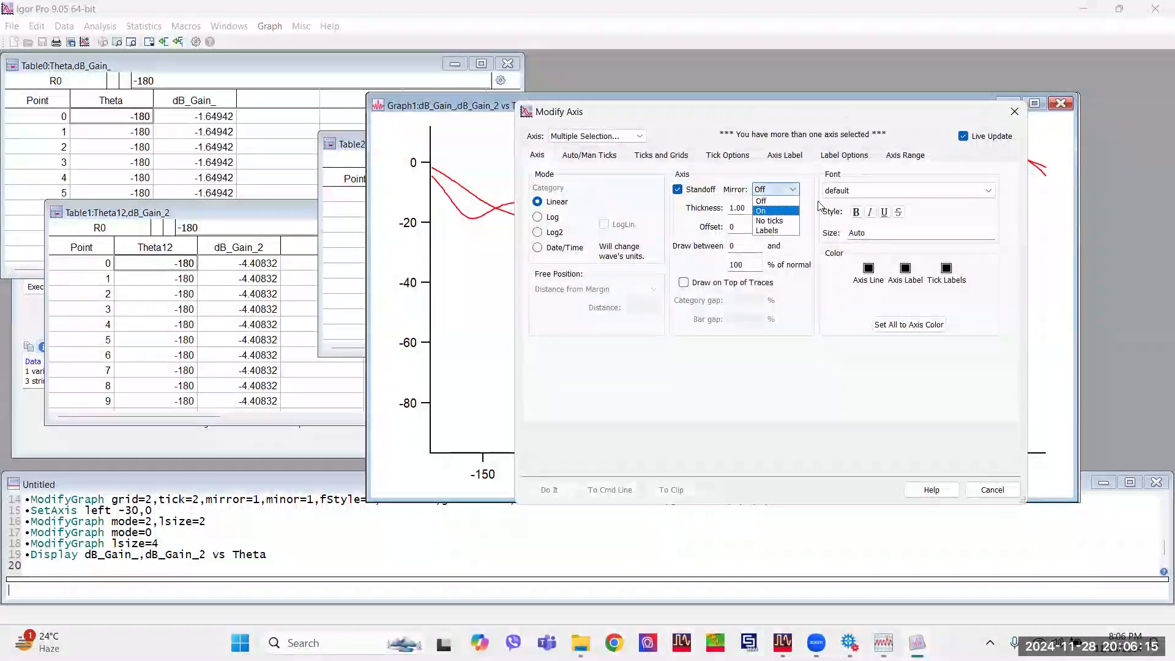
click(772, 209)
Format the font of all gain graph axes as bold Times New Roman, size 18.
click(845, 194)
scroll(879, 428, down, 15)
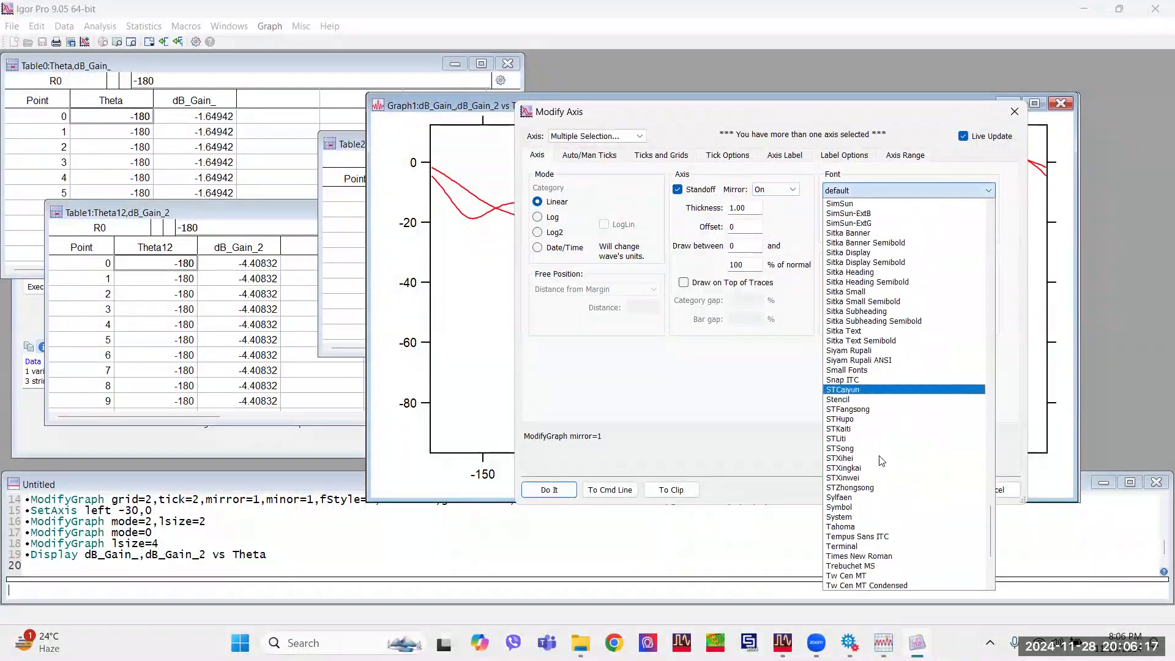
click(874, 438)
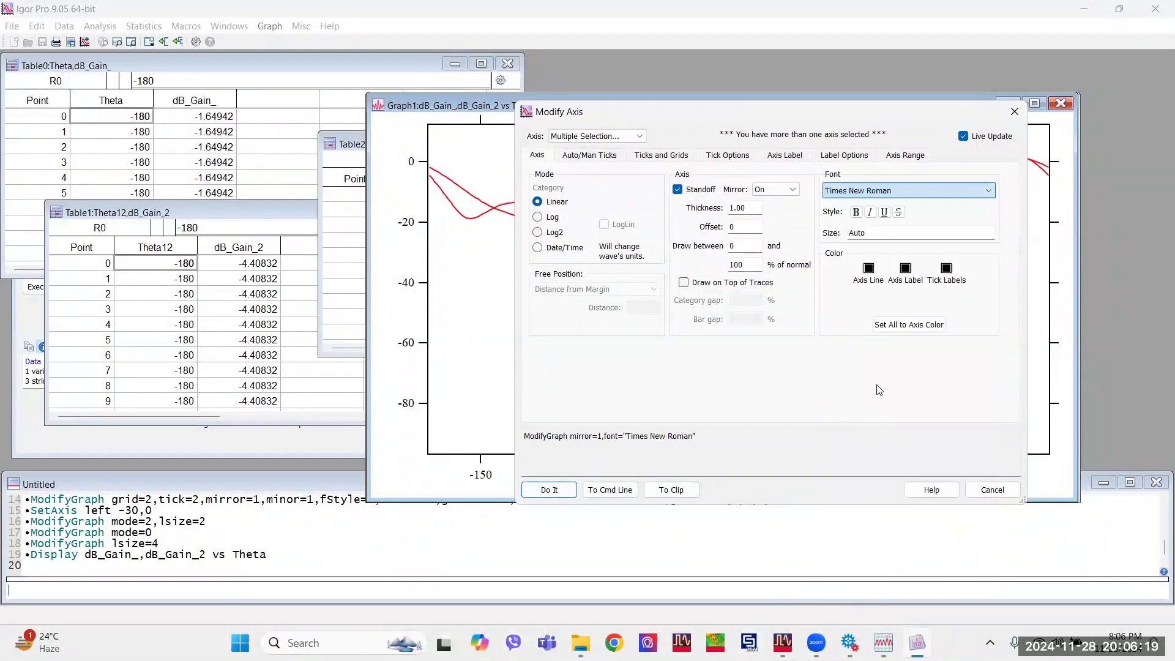
click(856, 213)
double_click(855, 234)
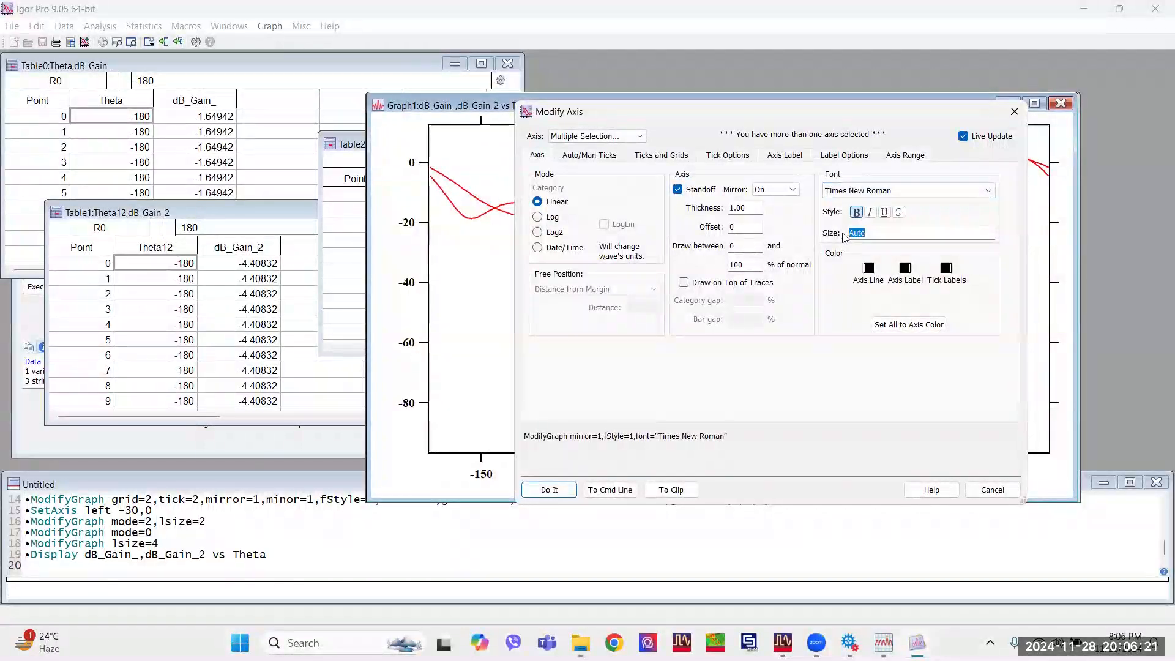
text(18)
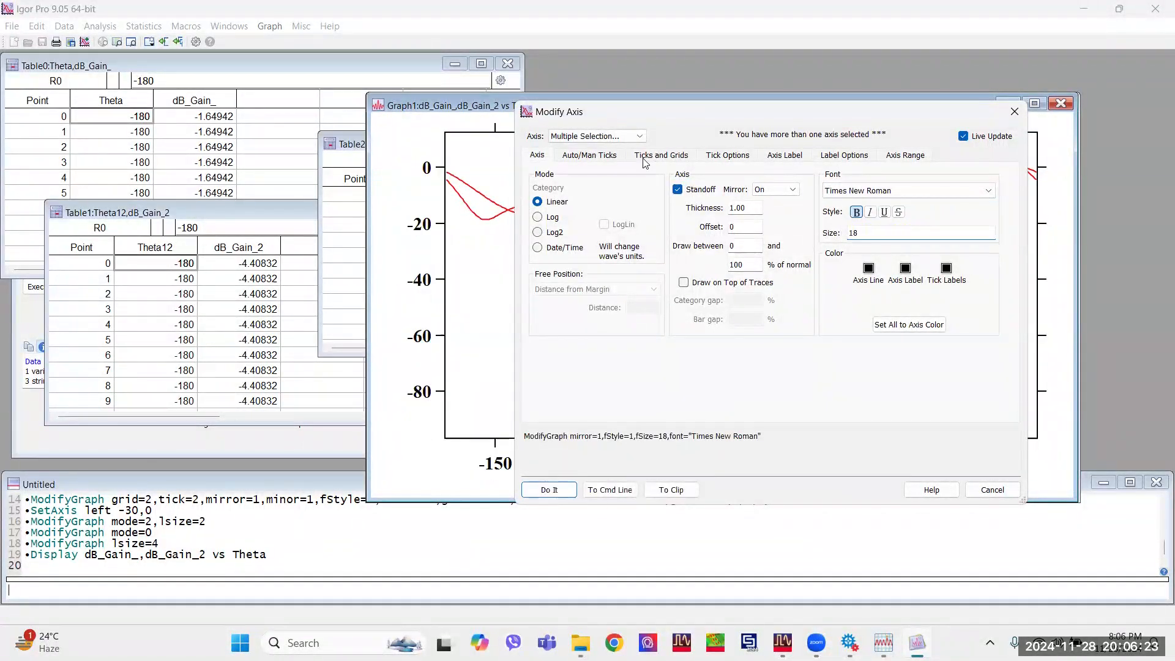
Set the tick location of all gain graph axes to Inside.
click(603, 156)
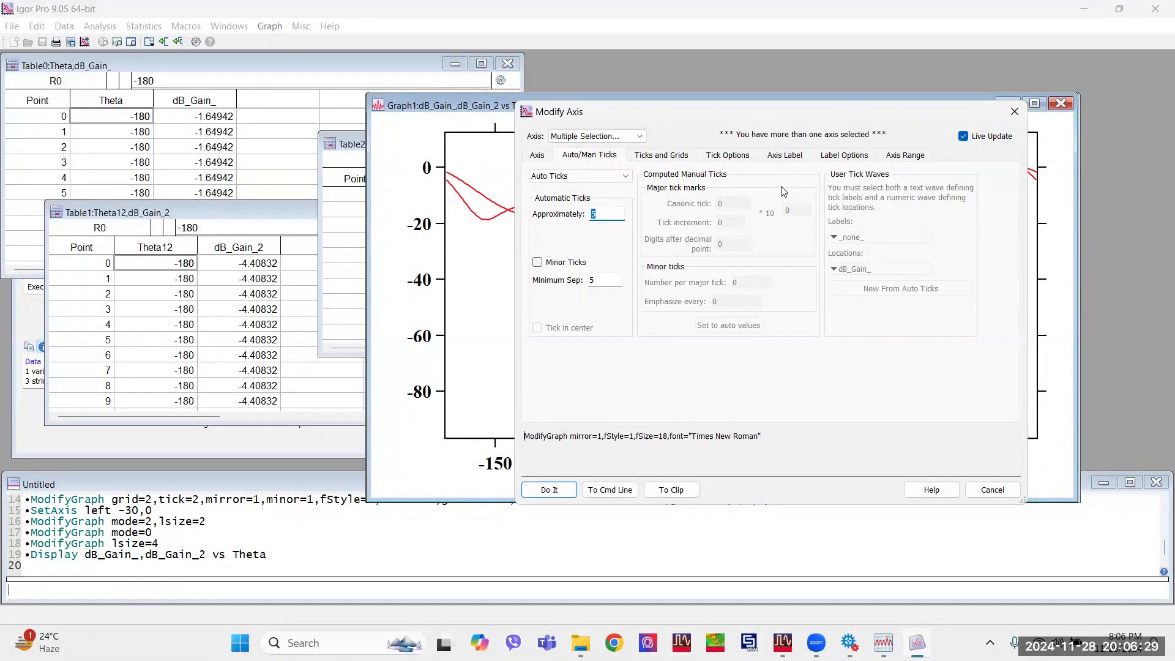
click(650, 158)
click(758, 191)
click(735, 219)
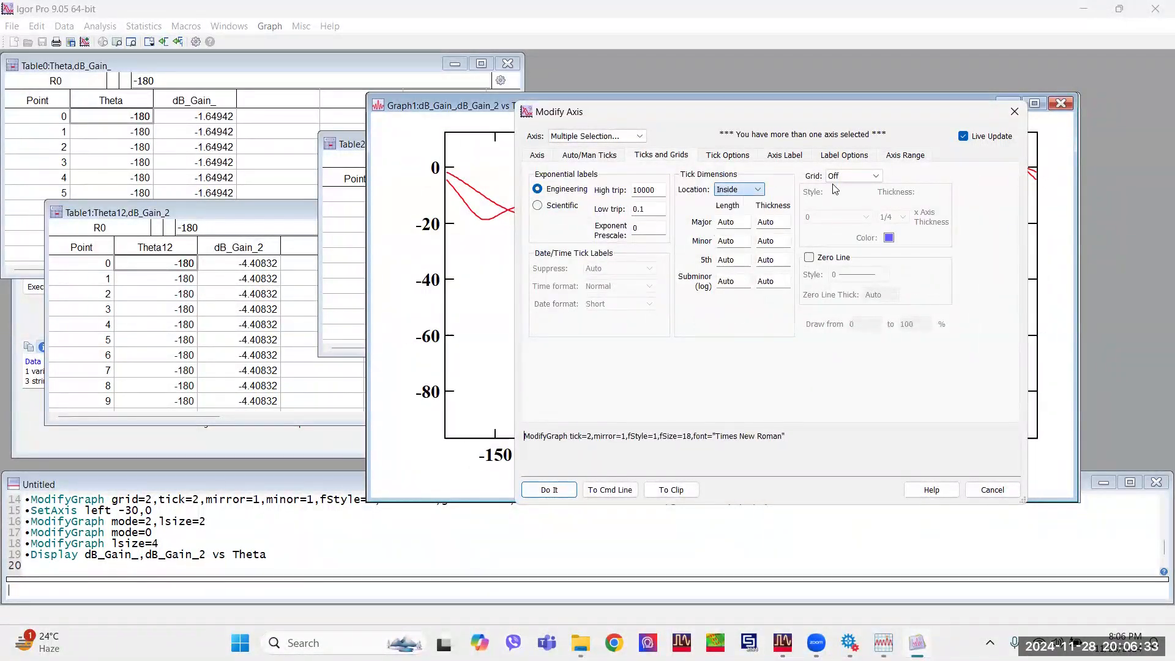
Set the grid of all gain graph axes to Major only with 1/2 axis thickness and black colour.
click(854, 176)
click(852, 209)
click(894, 217)
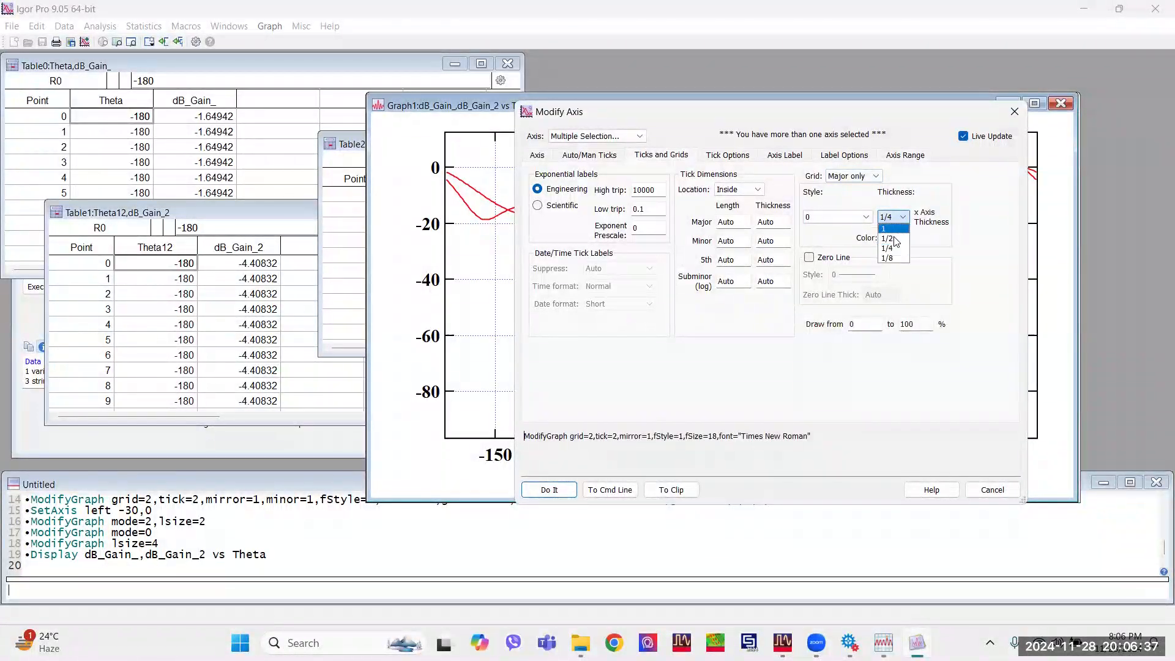
click(894, 239)
click(888, 237)
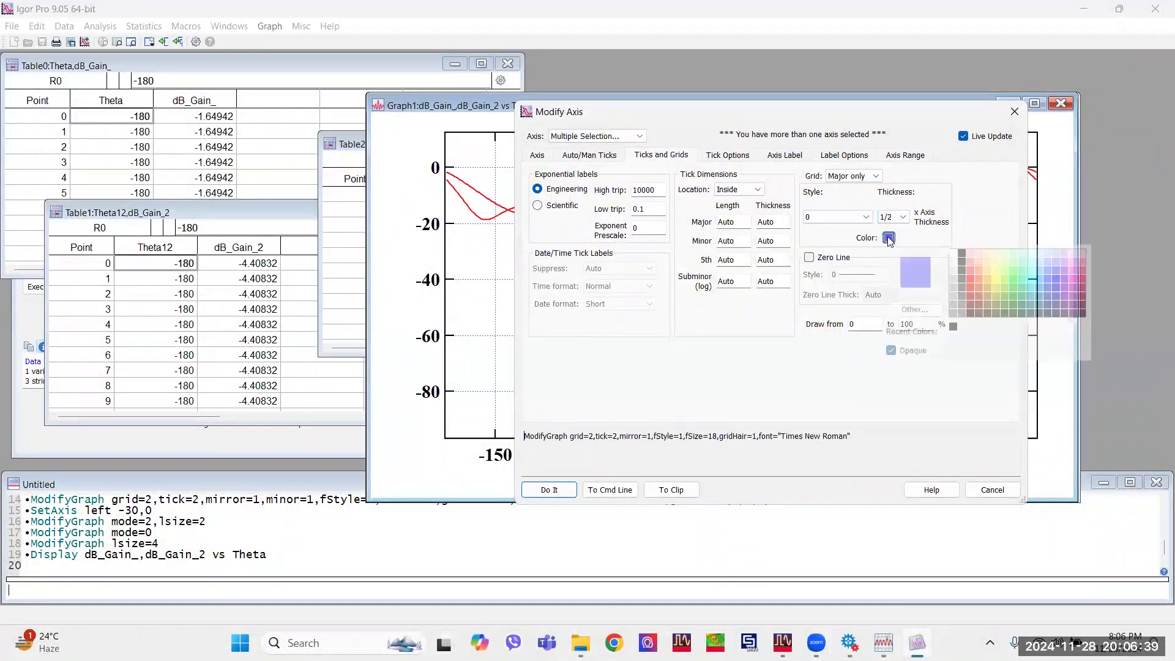
click(961, 253)
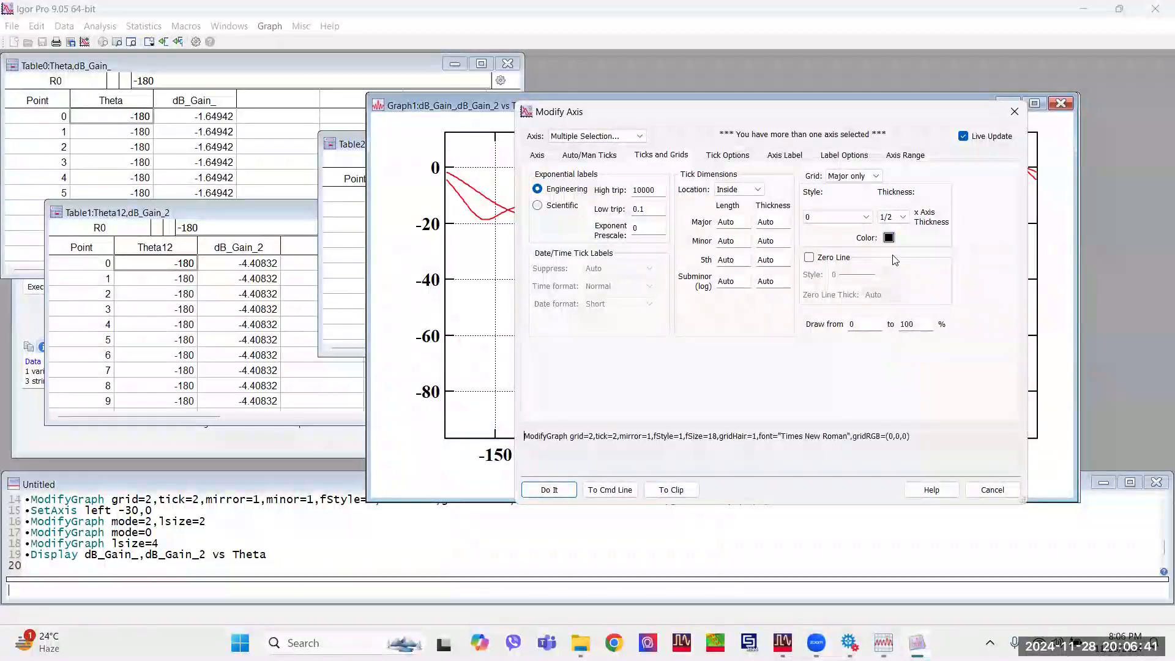
Label the selected gain graph axes "Theta (Deg.)" and apply the axis modifications.
click(795, 154)
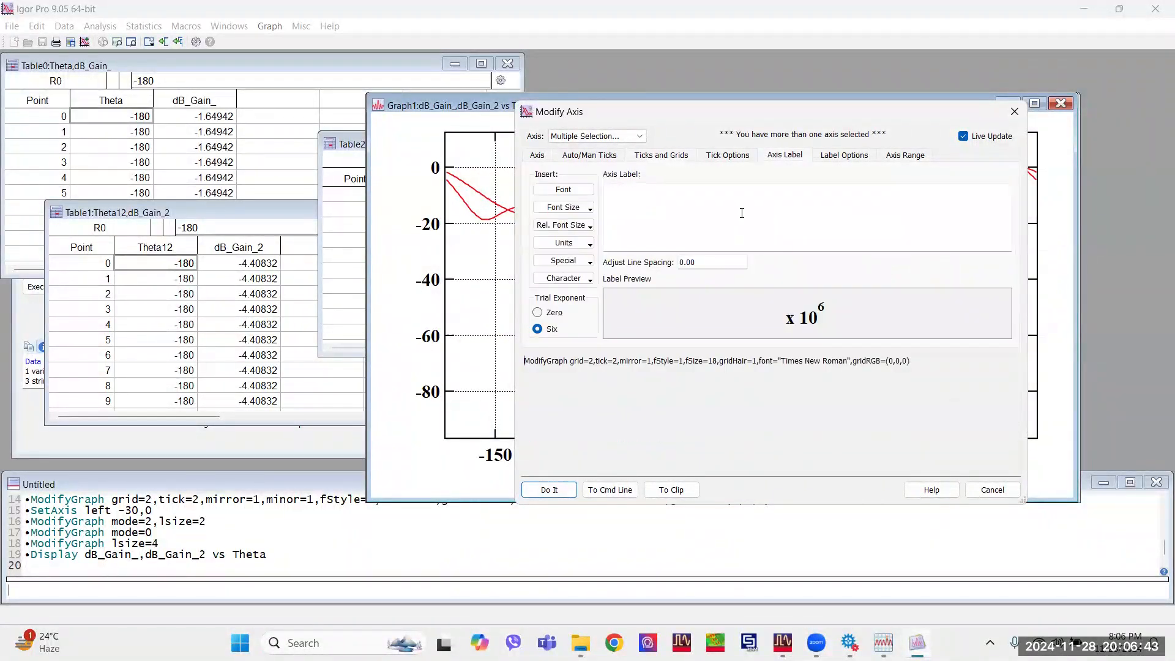
text(T)
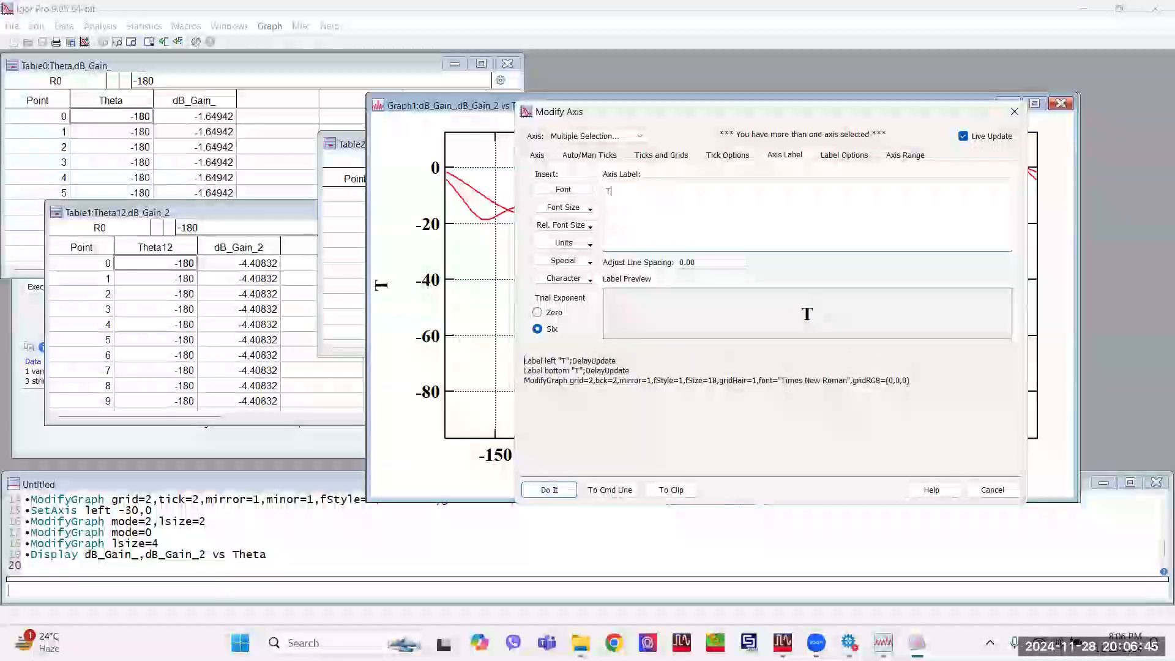
text(heta ()
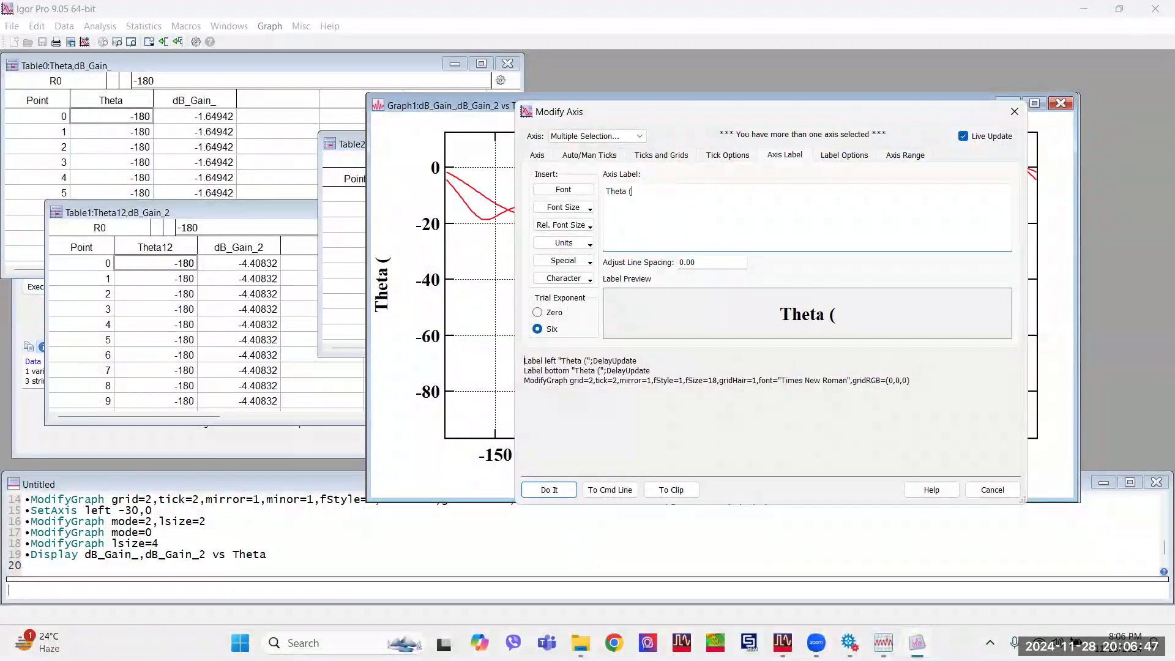
text(Deg)
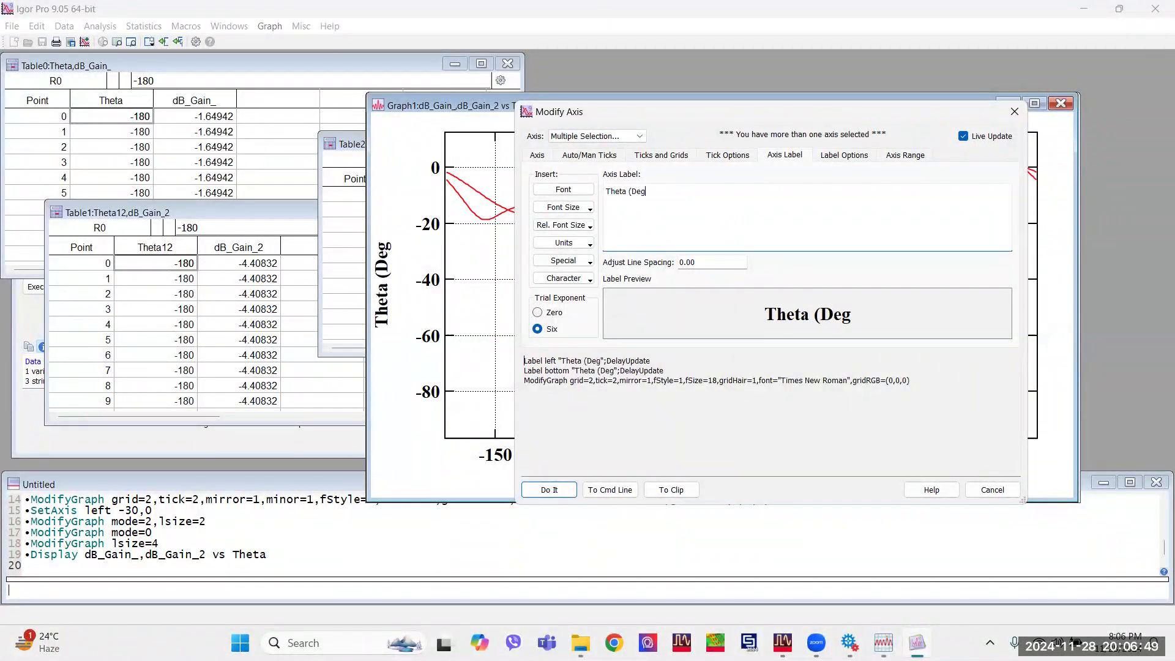
text(.))
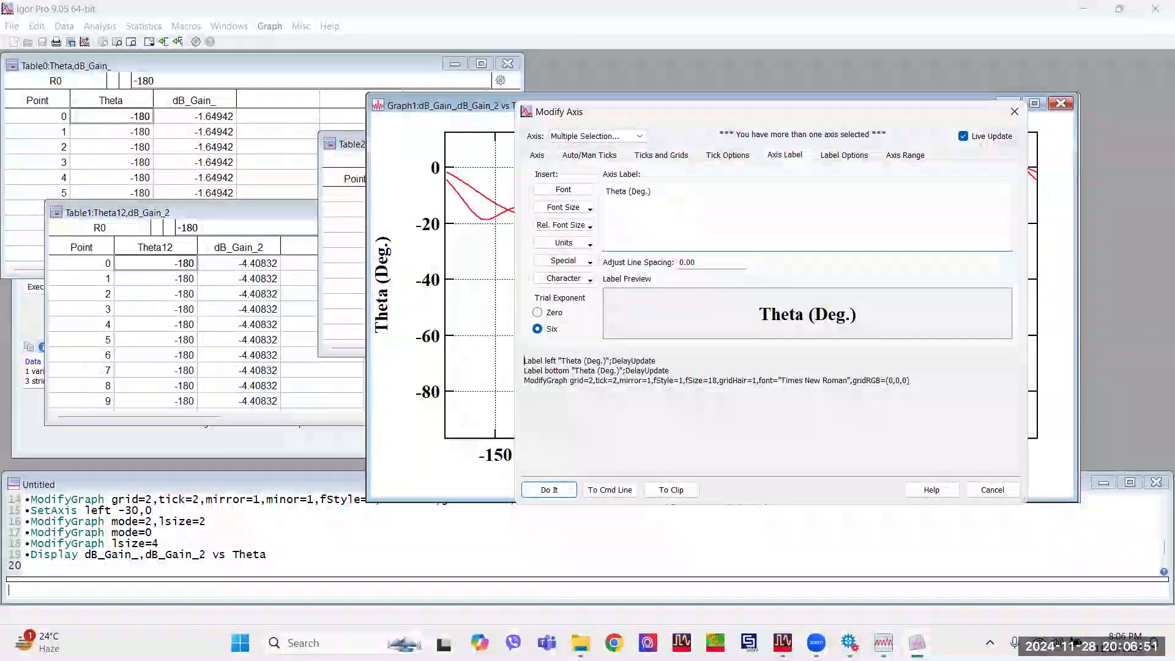
click(549, 490)
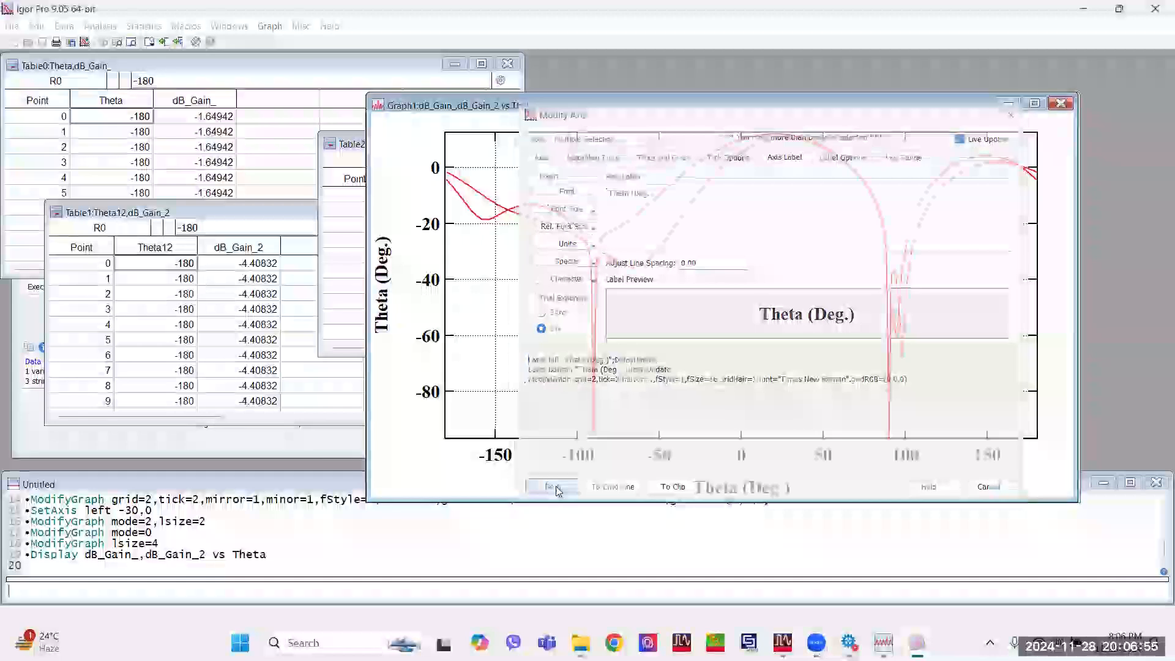
Set the maximum of the gain graph's left axis range to 20 and select its minimum value for replacement.
double_click(448, 242)
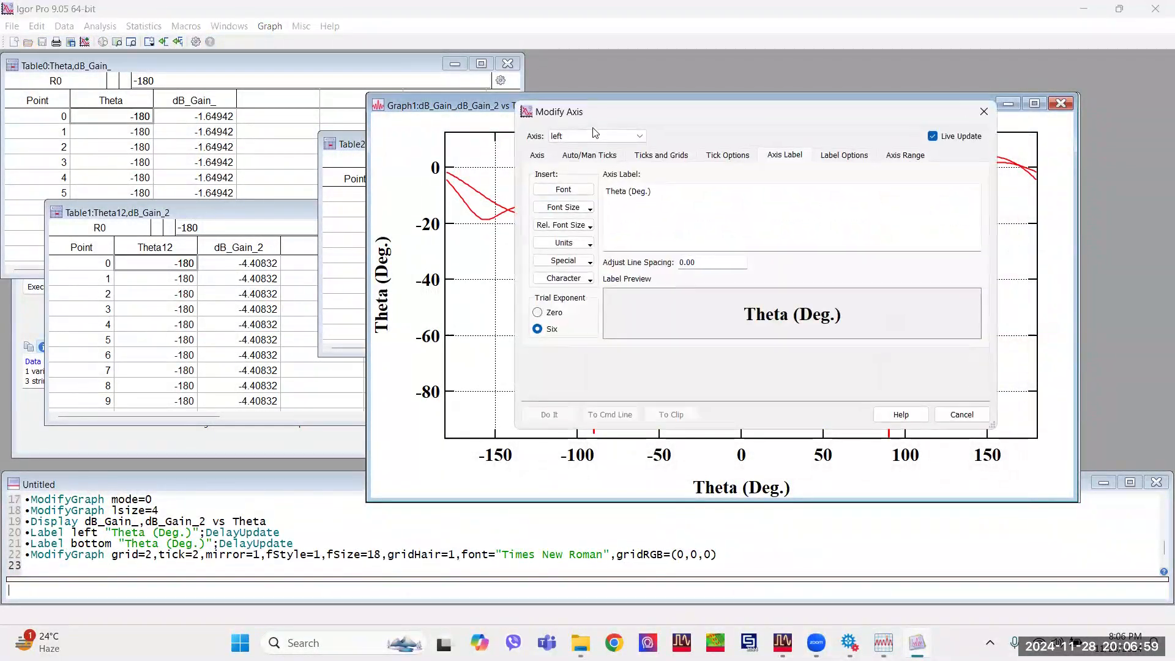
click(888, 157)
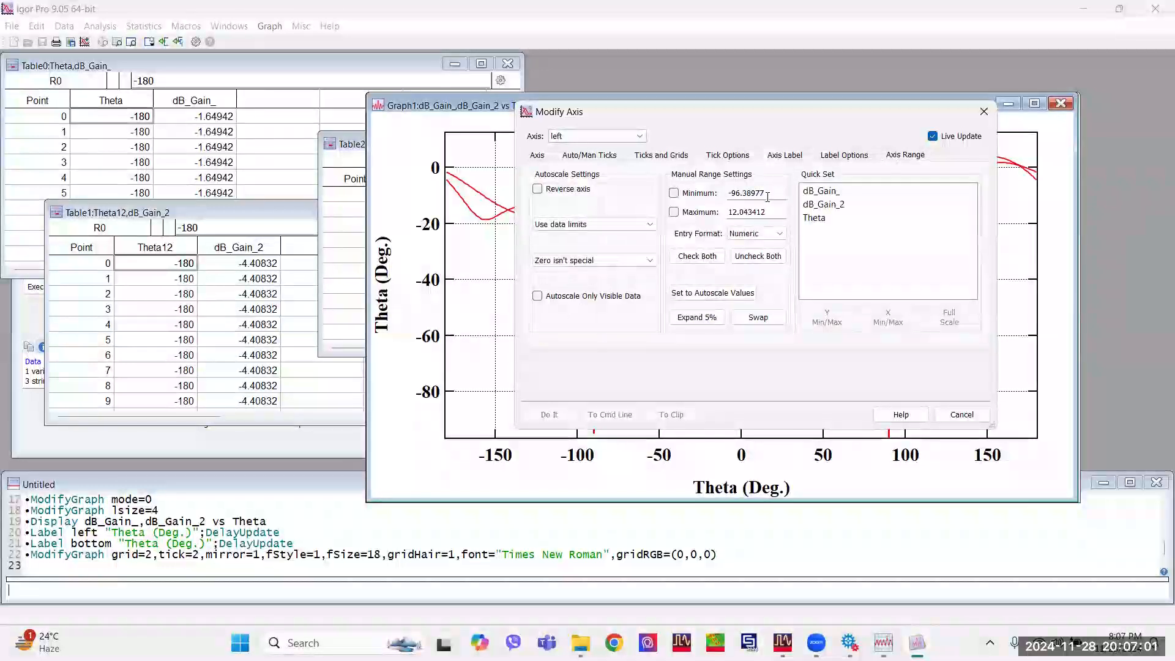
drag(766, 212, 717, 217)
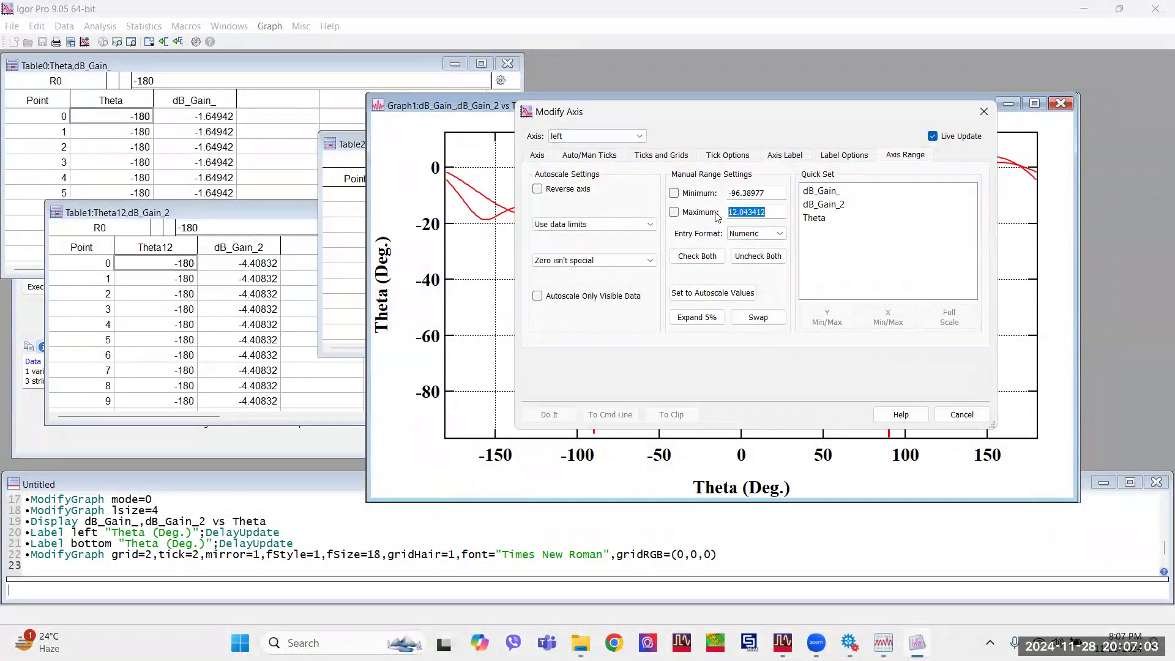
text(20)
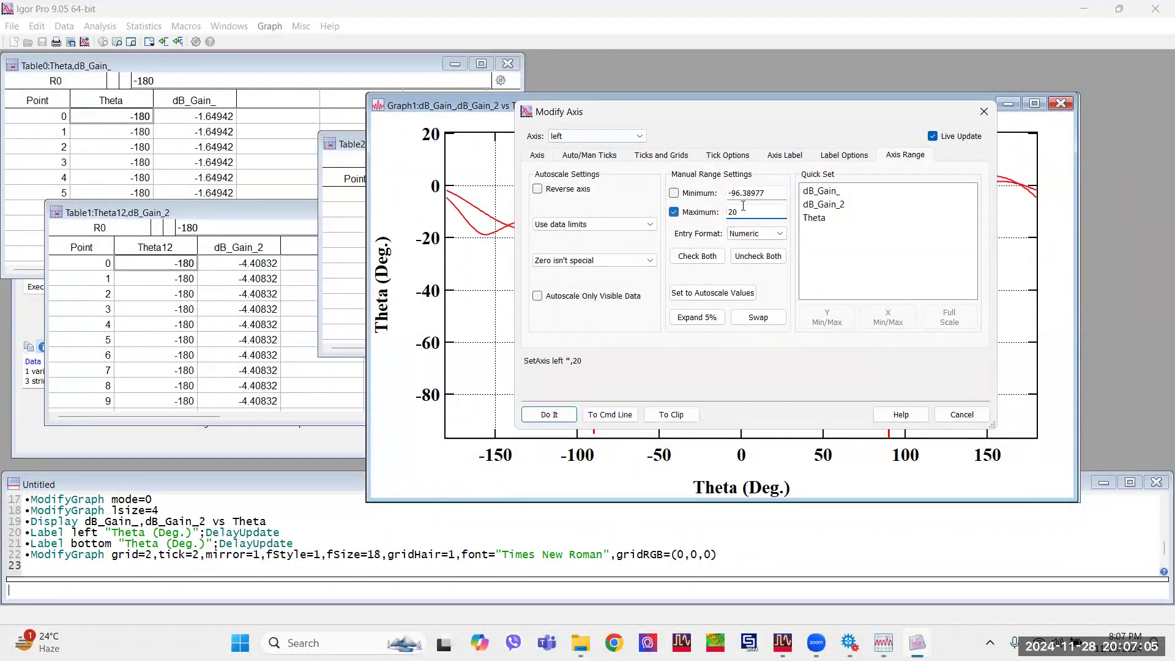
drag(767, 193, 735, 193)
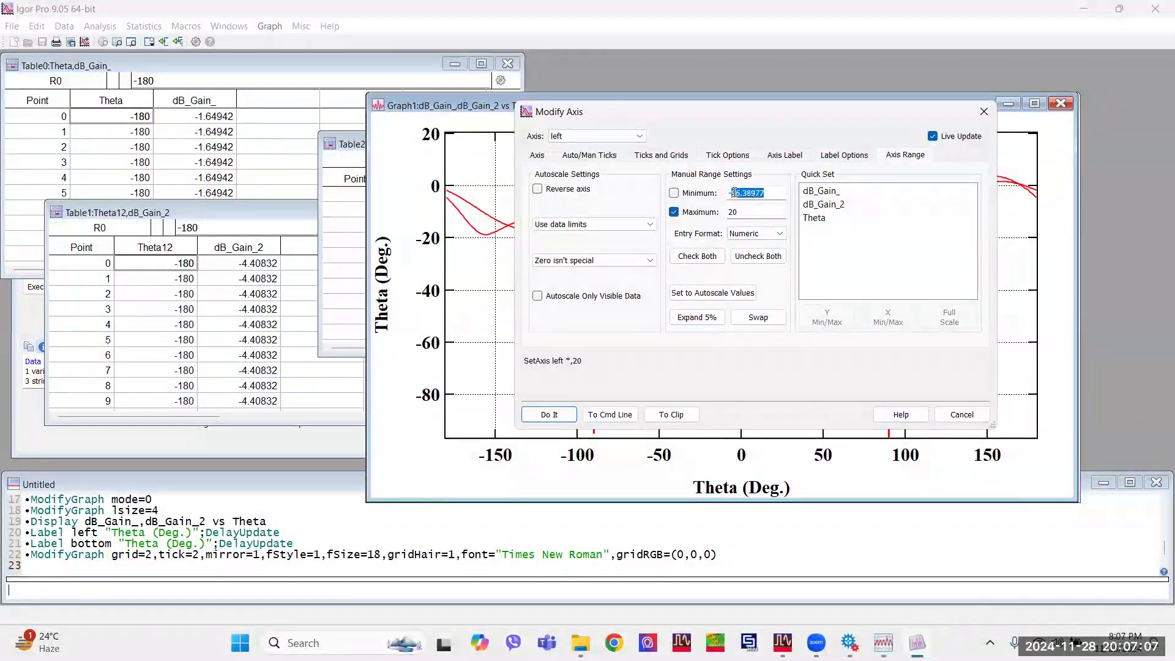